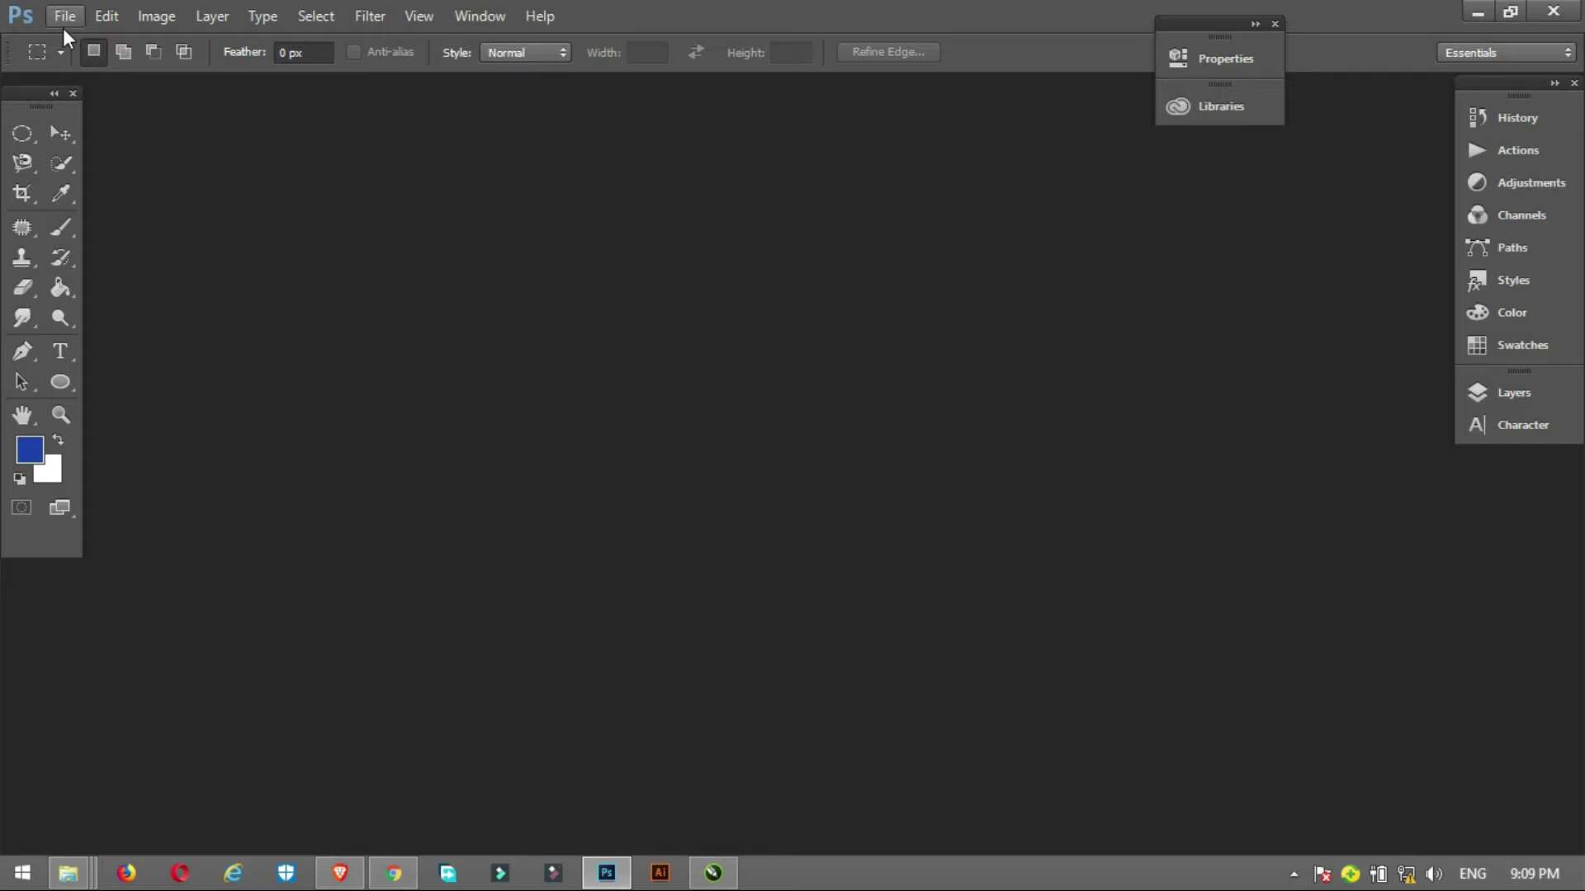
Create a new document from the youtube Thumbnails preset, 1280 x 720 pixels, named "YOutube thumbnails"
key("ctrl+n")
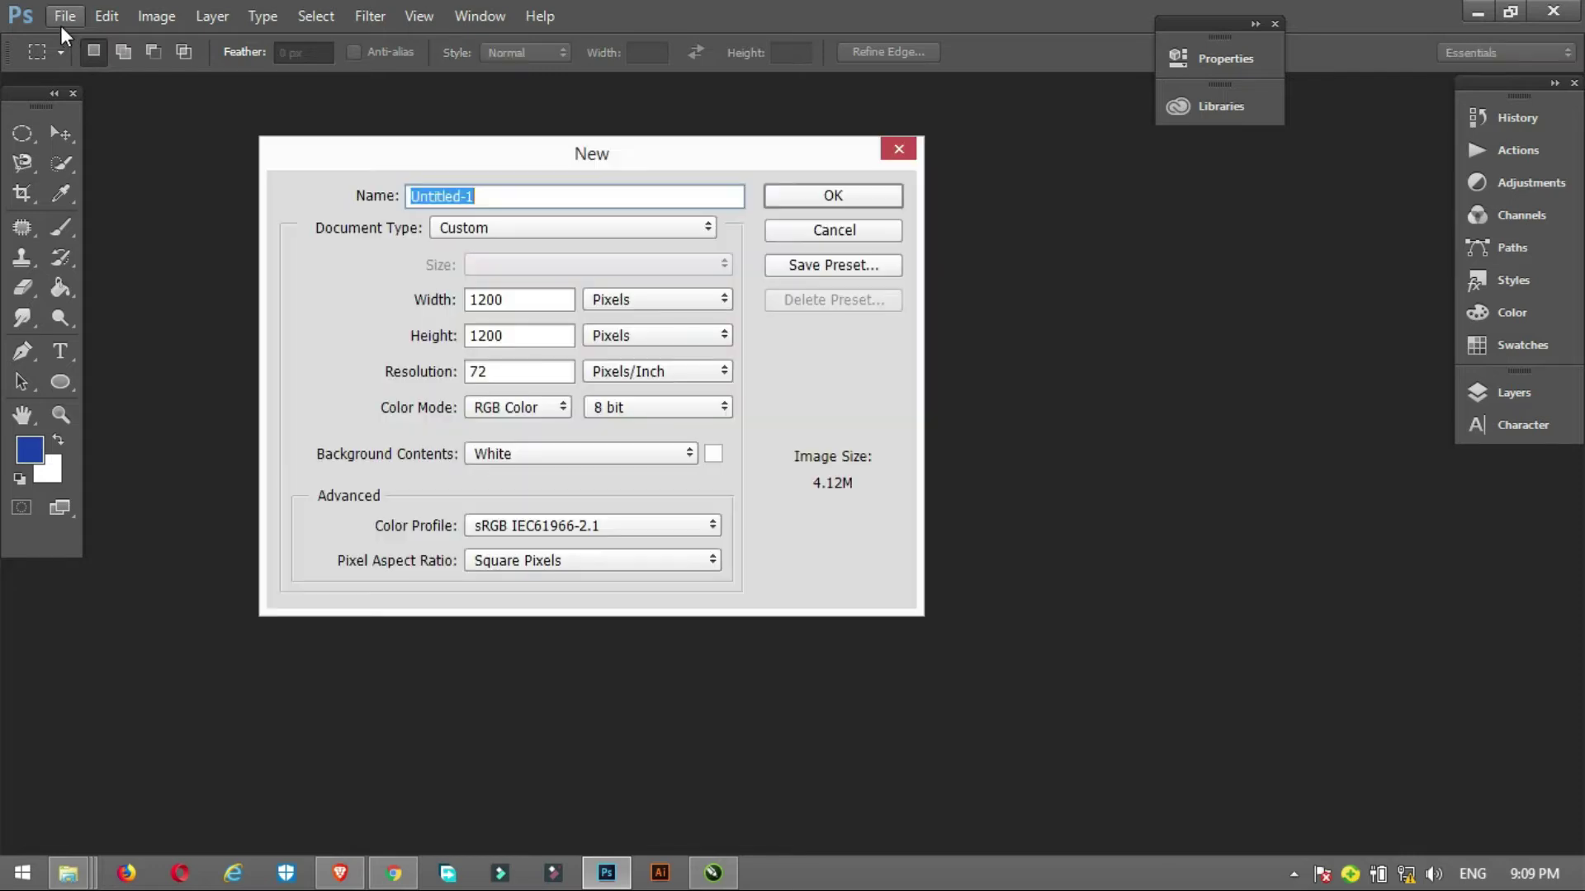
left_click(469, 234)
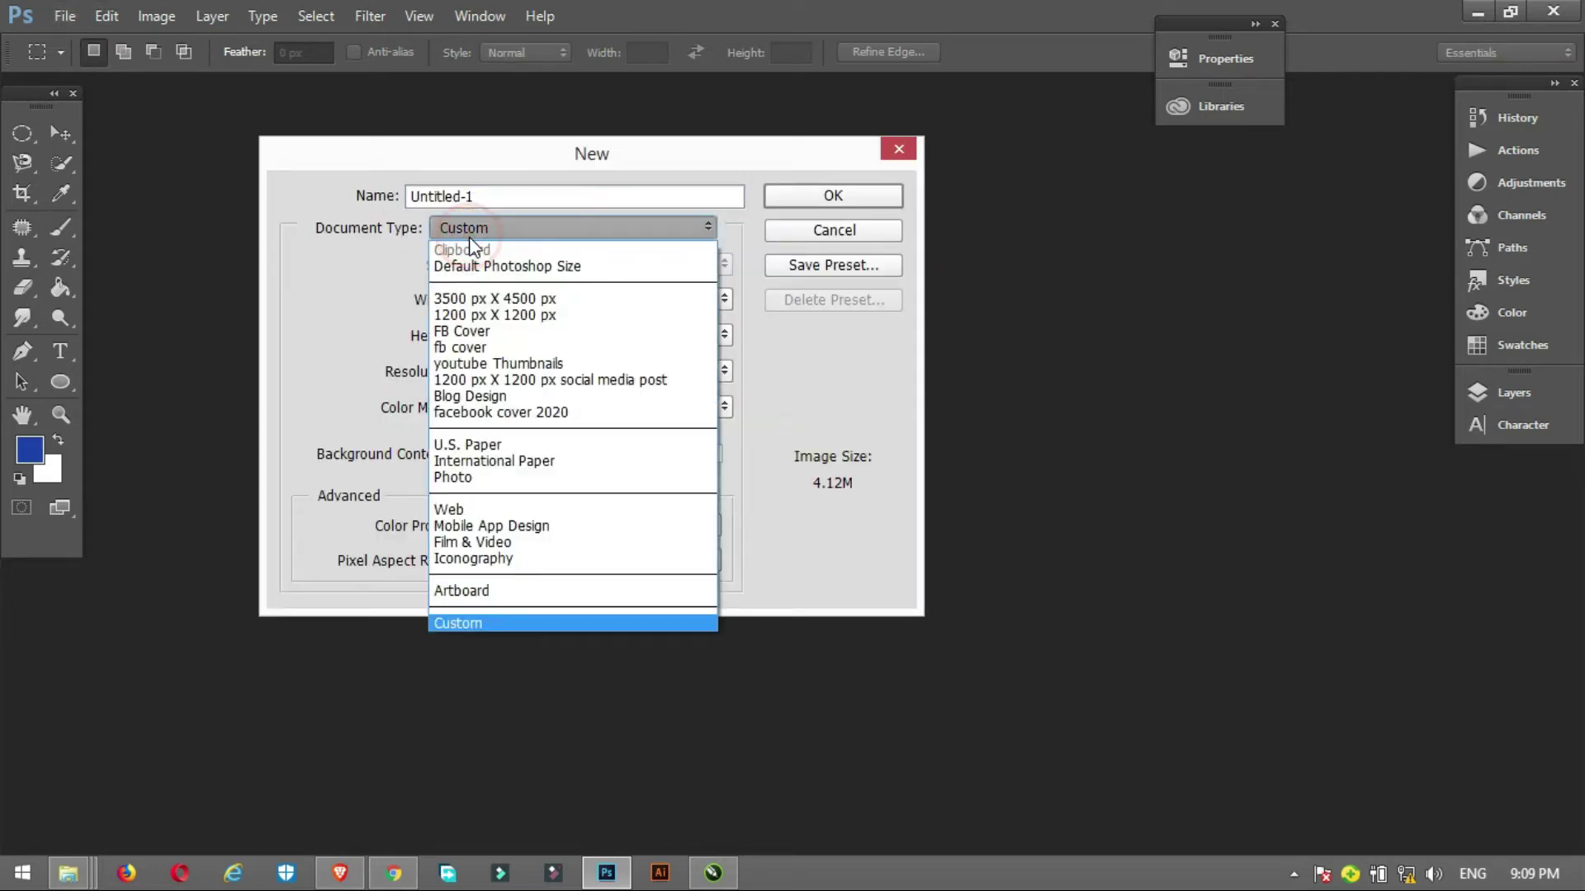
left_click(532, 363)
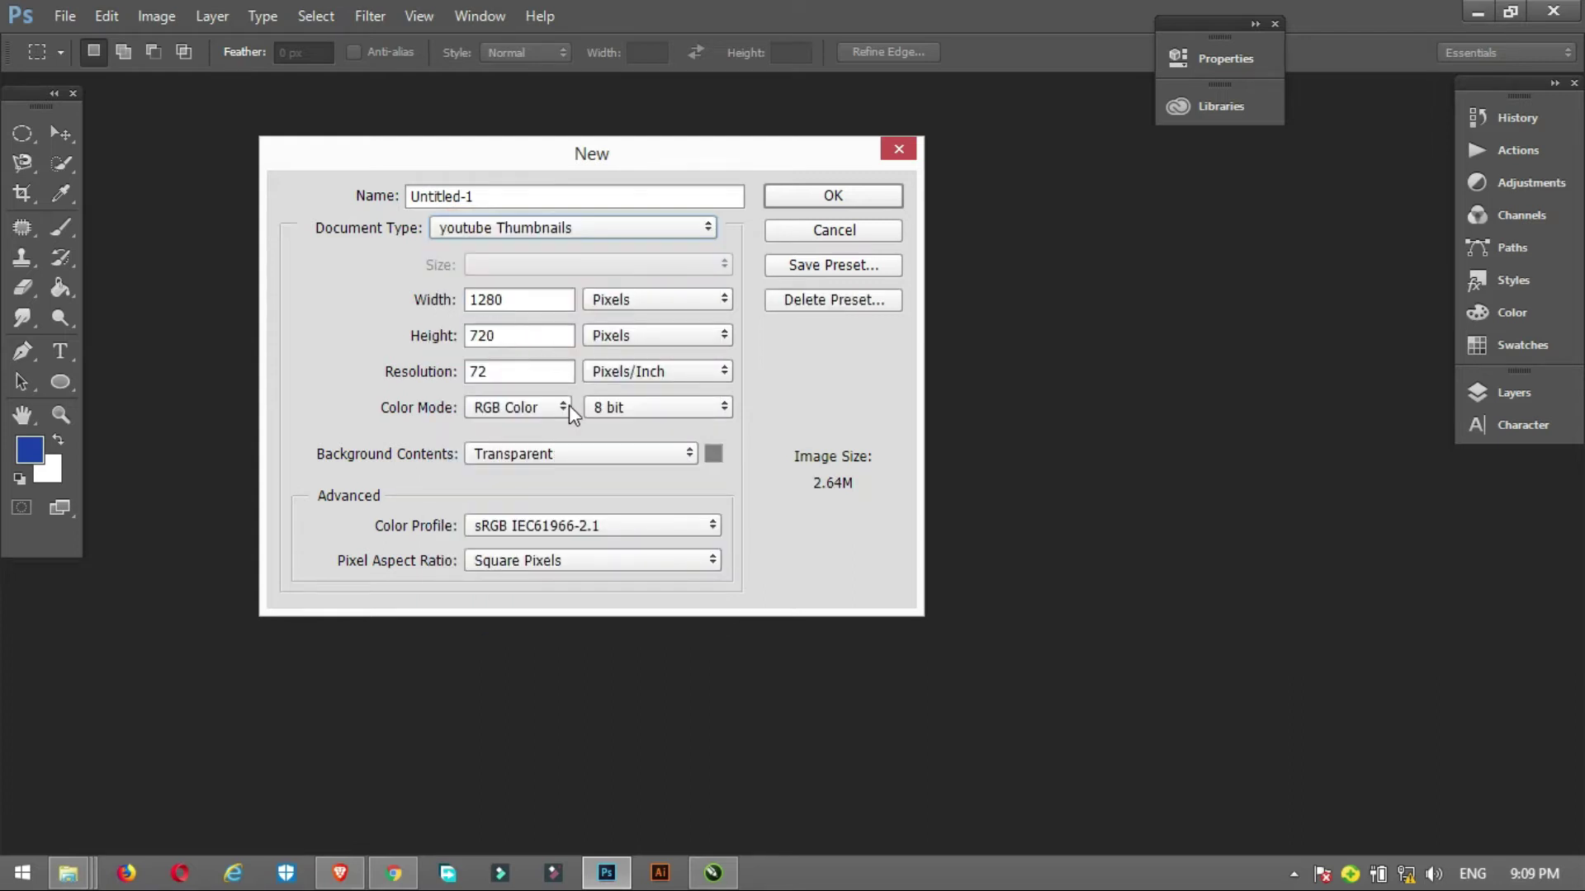
key("shift+Tab")
type("YOu")
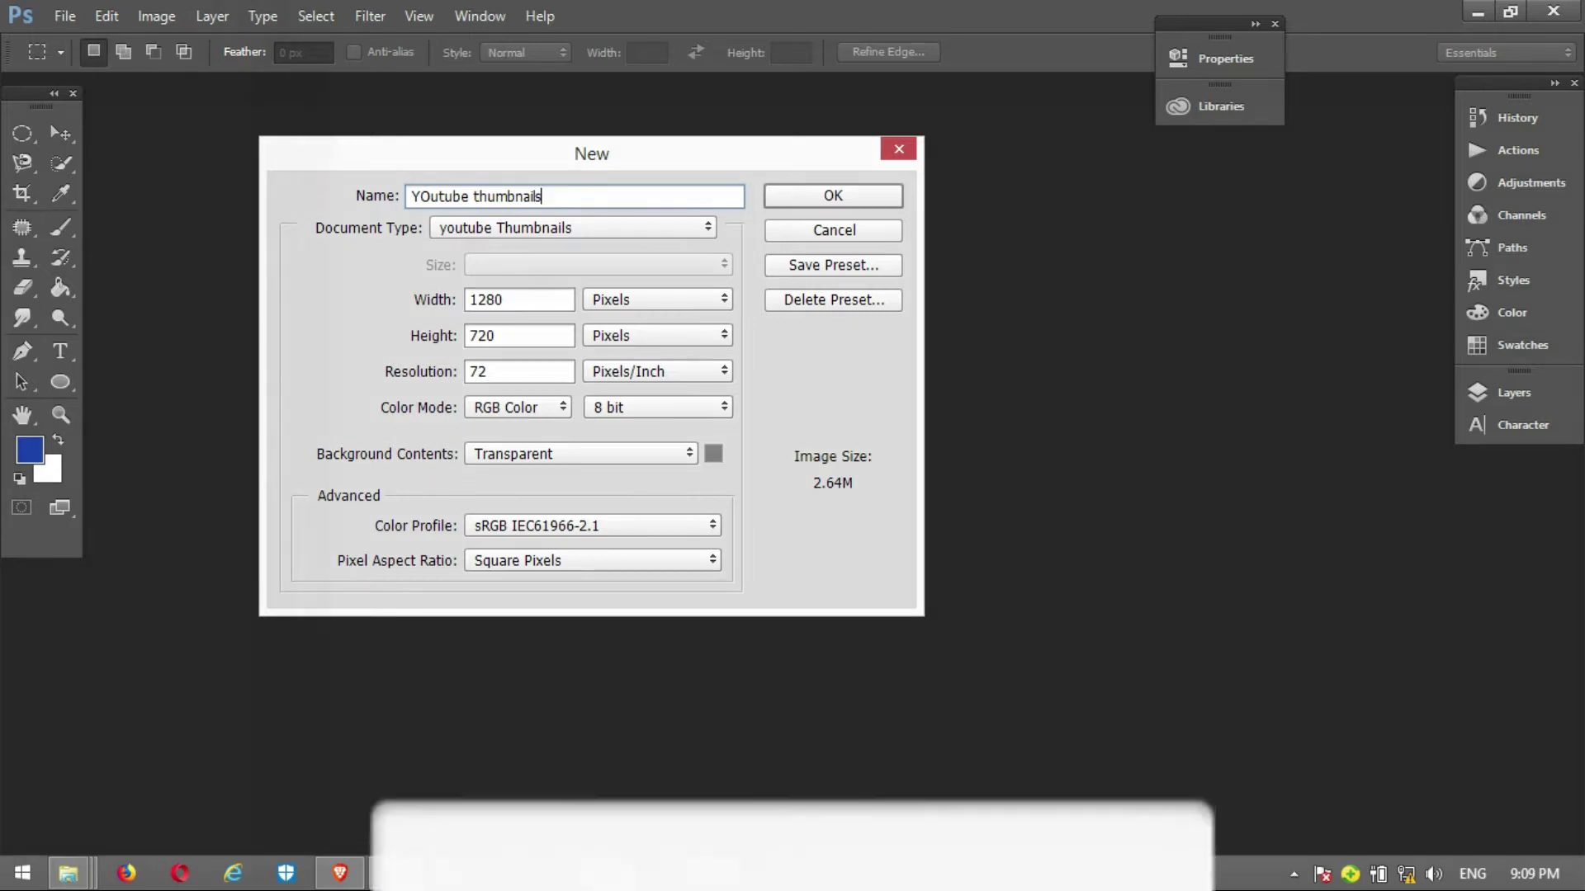
key("Escape")
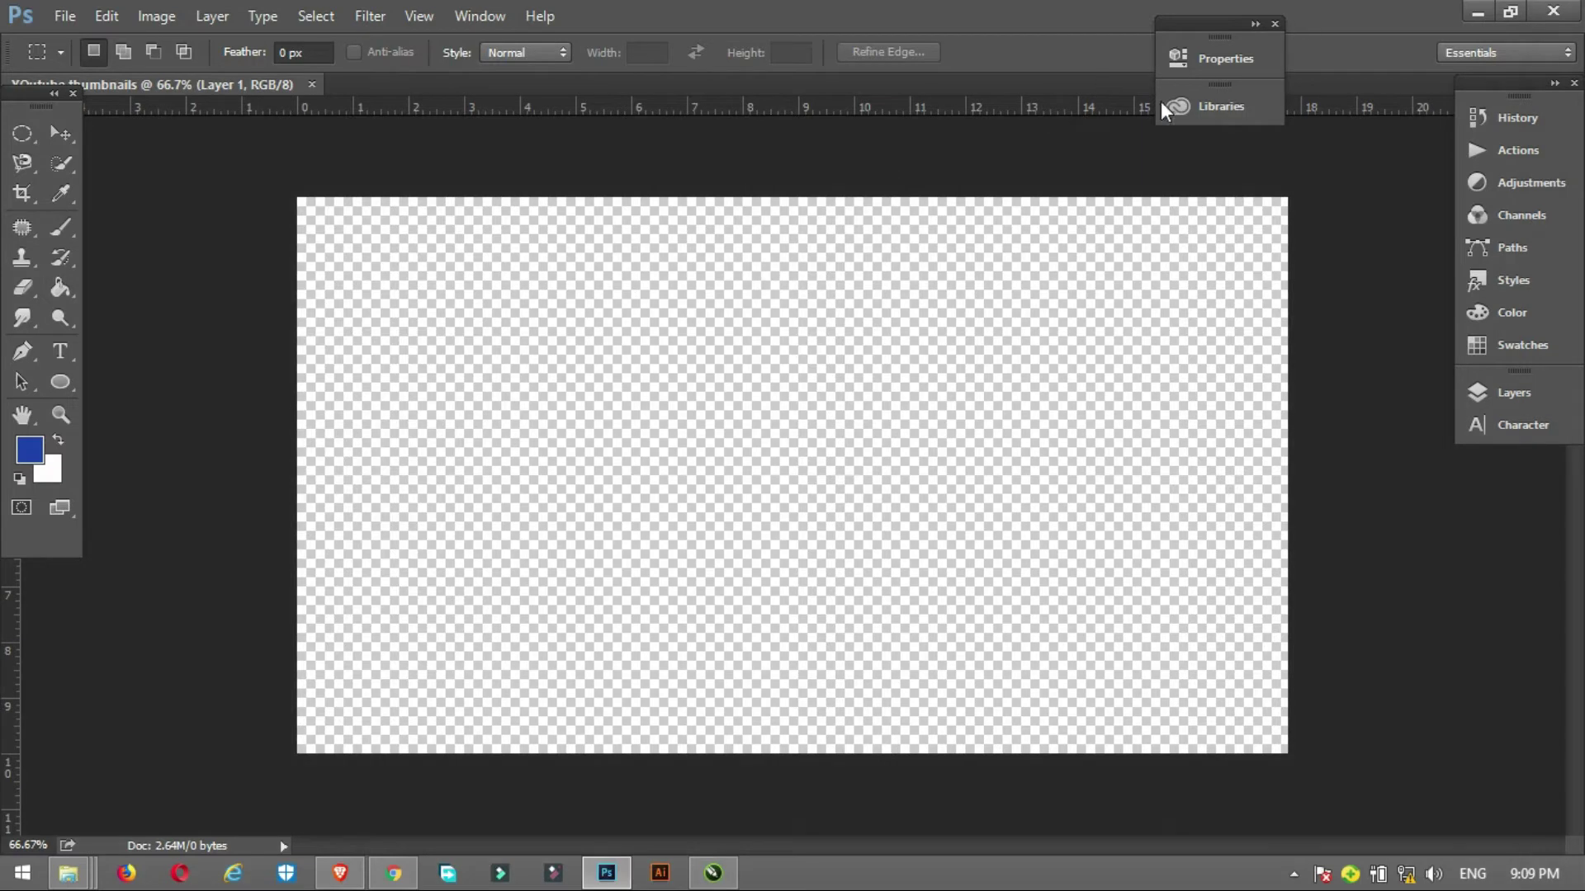
Draw a blue rectangle about 682 x 619 px that extends past the lower-left corner of the canvas
left_click(62, 383)
left_click(125, 388)
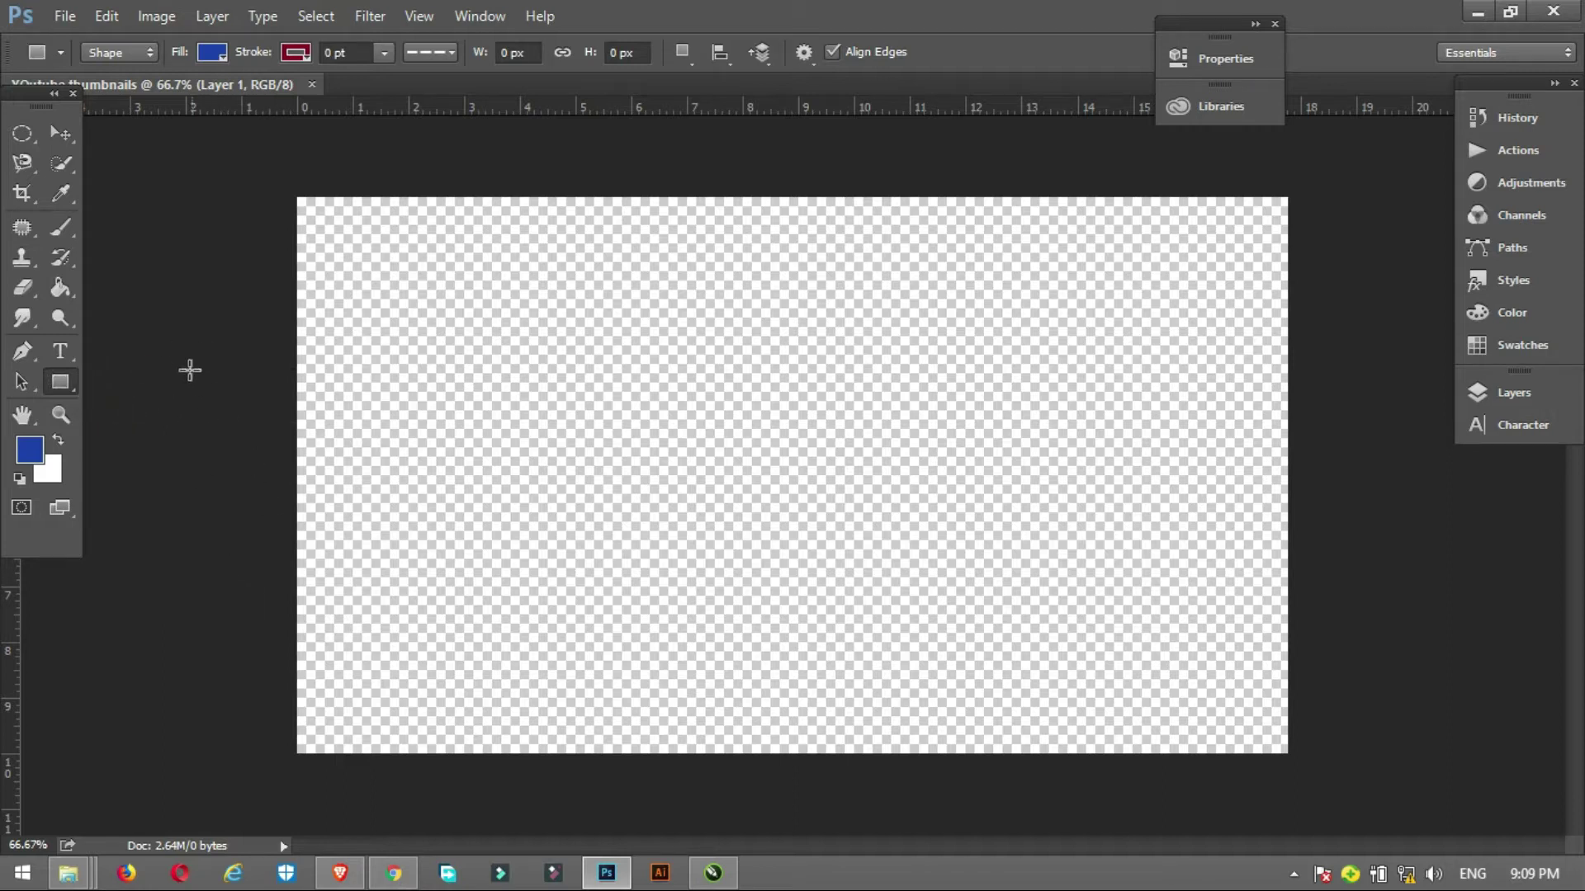
left_click_drag(163, 337, 691, 816)
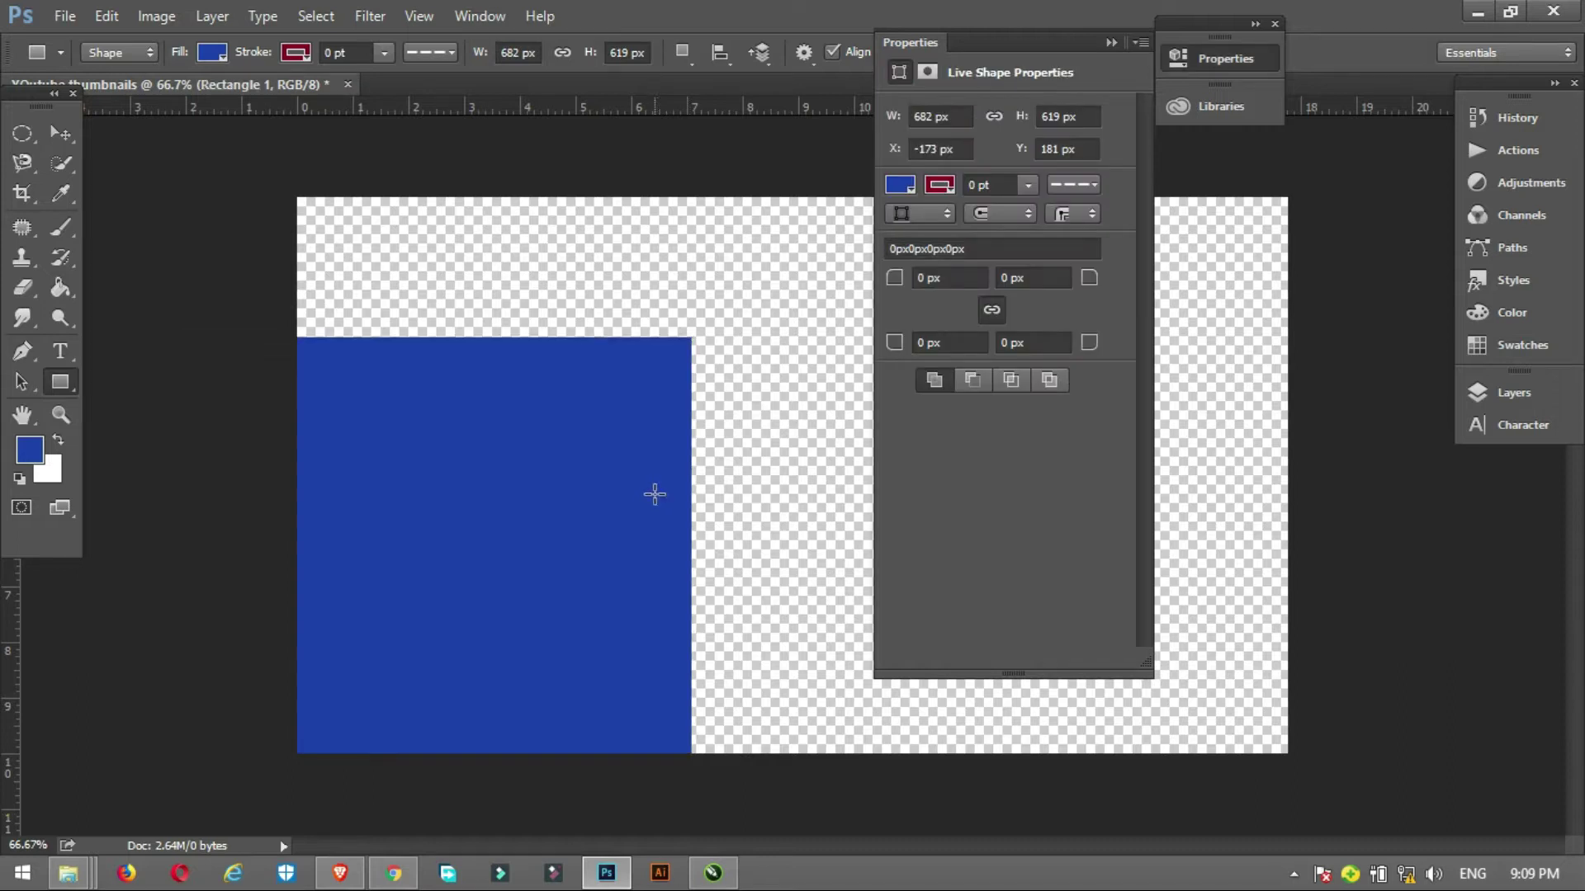
Transform the blue rectangle into a long band rotated about 32.5° and place it across the lower-left corner as a triangle
left_click(57, 134)
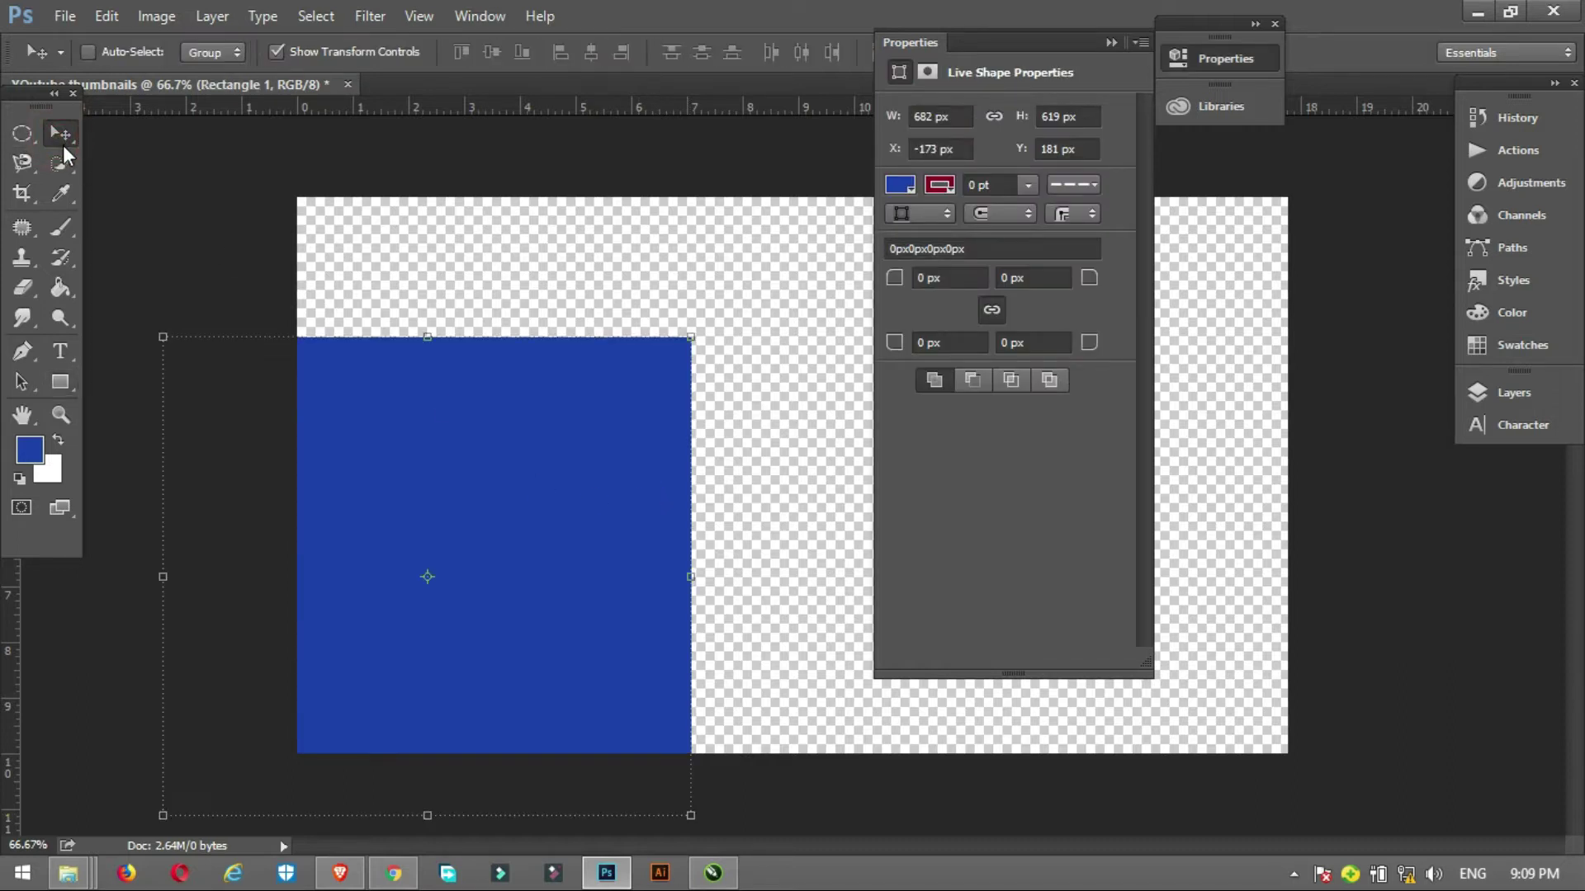
key("ctrl+t")
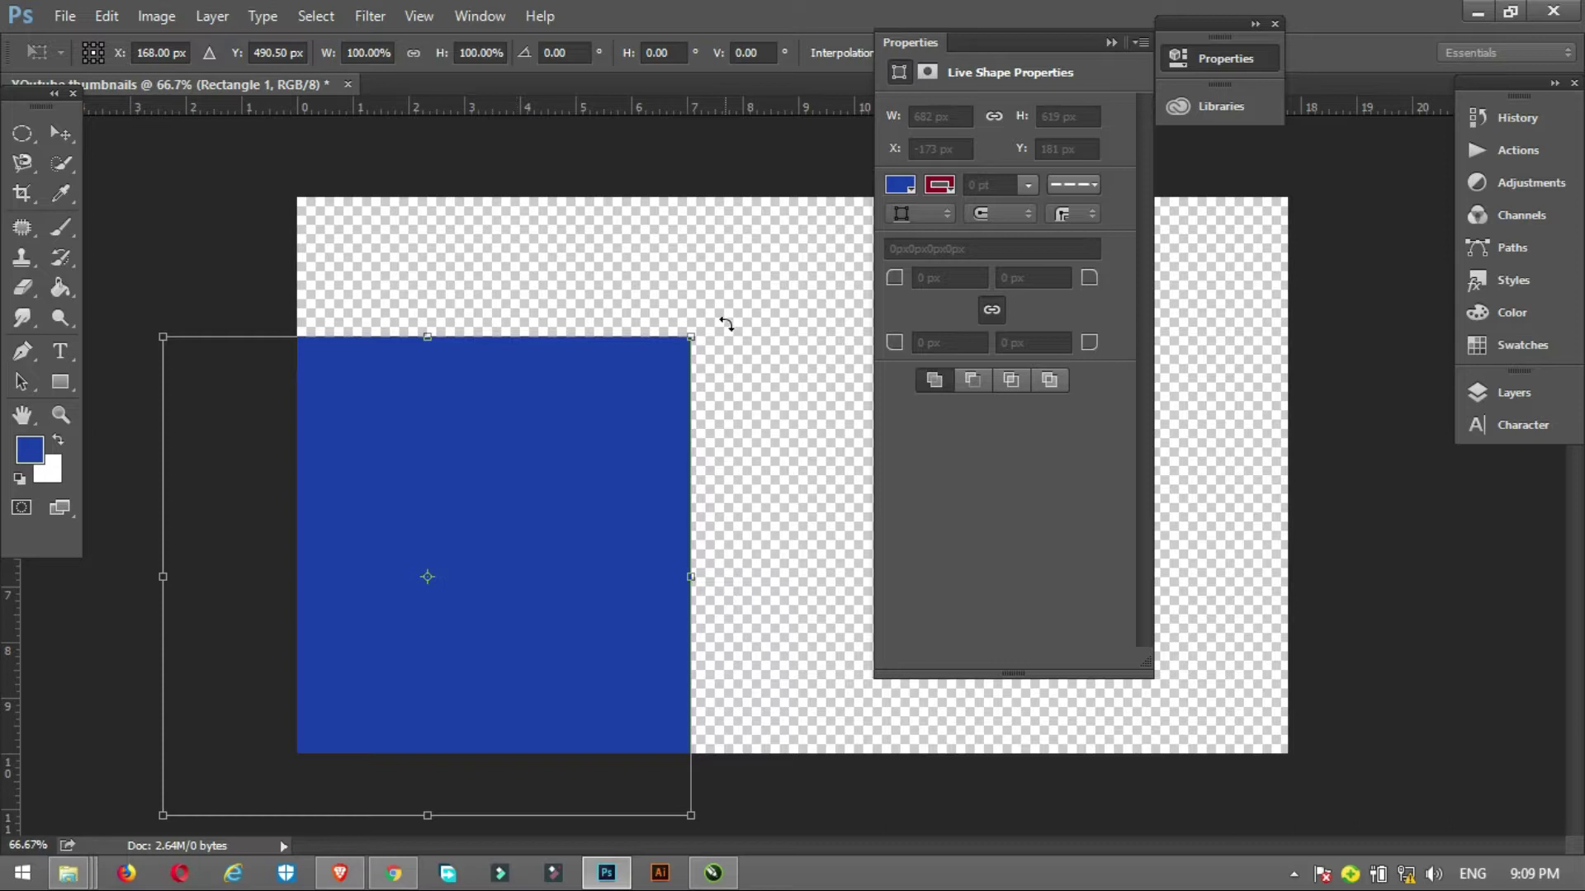
left_click_drag(726, 323, 813, 504)
left_click_drag(701, 548, 630, 414)
left_click_drag(588, 578, 1030, 882)
left_click_drag(786, 638, 688, 715)
left_click_drag(636, 462, 429, 686)
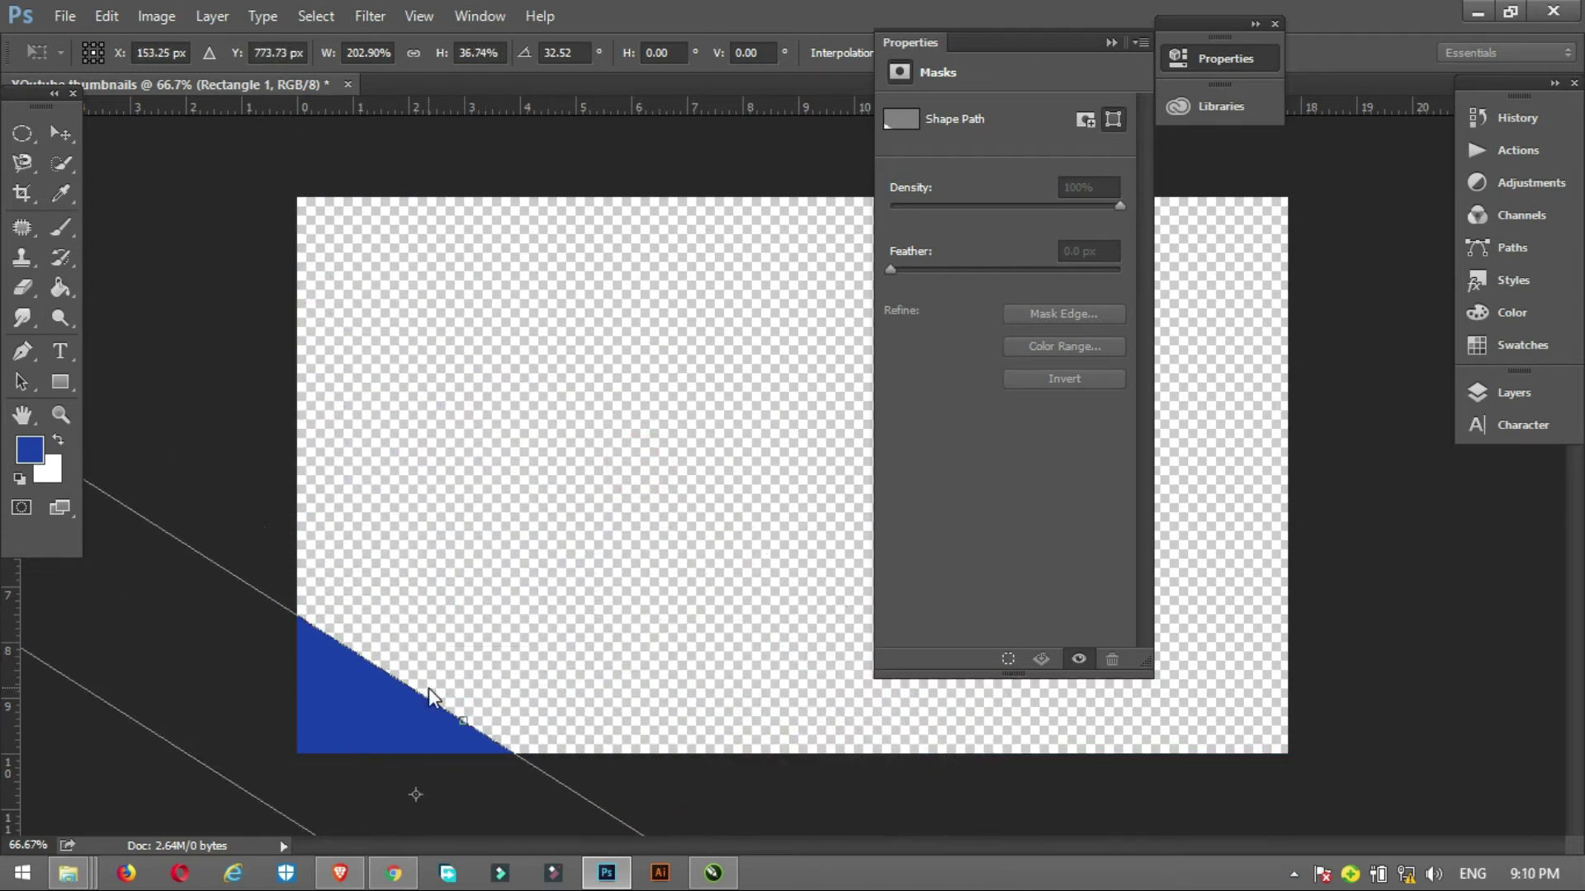
key("Return")
scroll(416, 452, "down", 3)
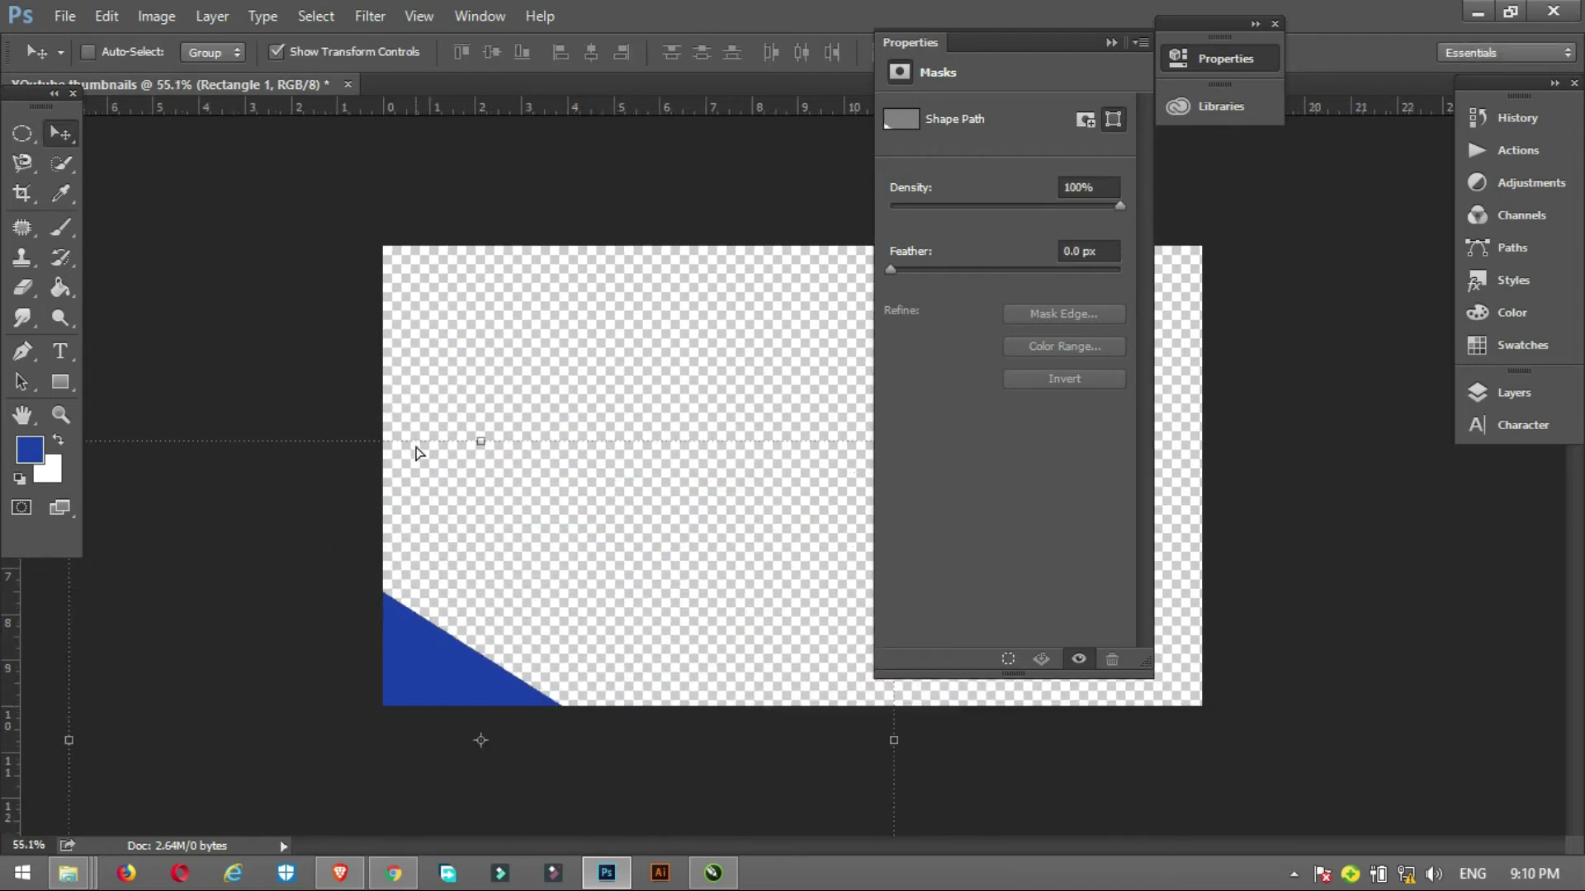
left_click(1112, 44)
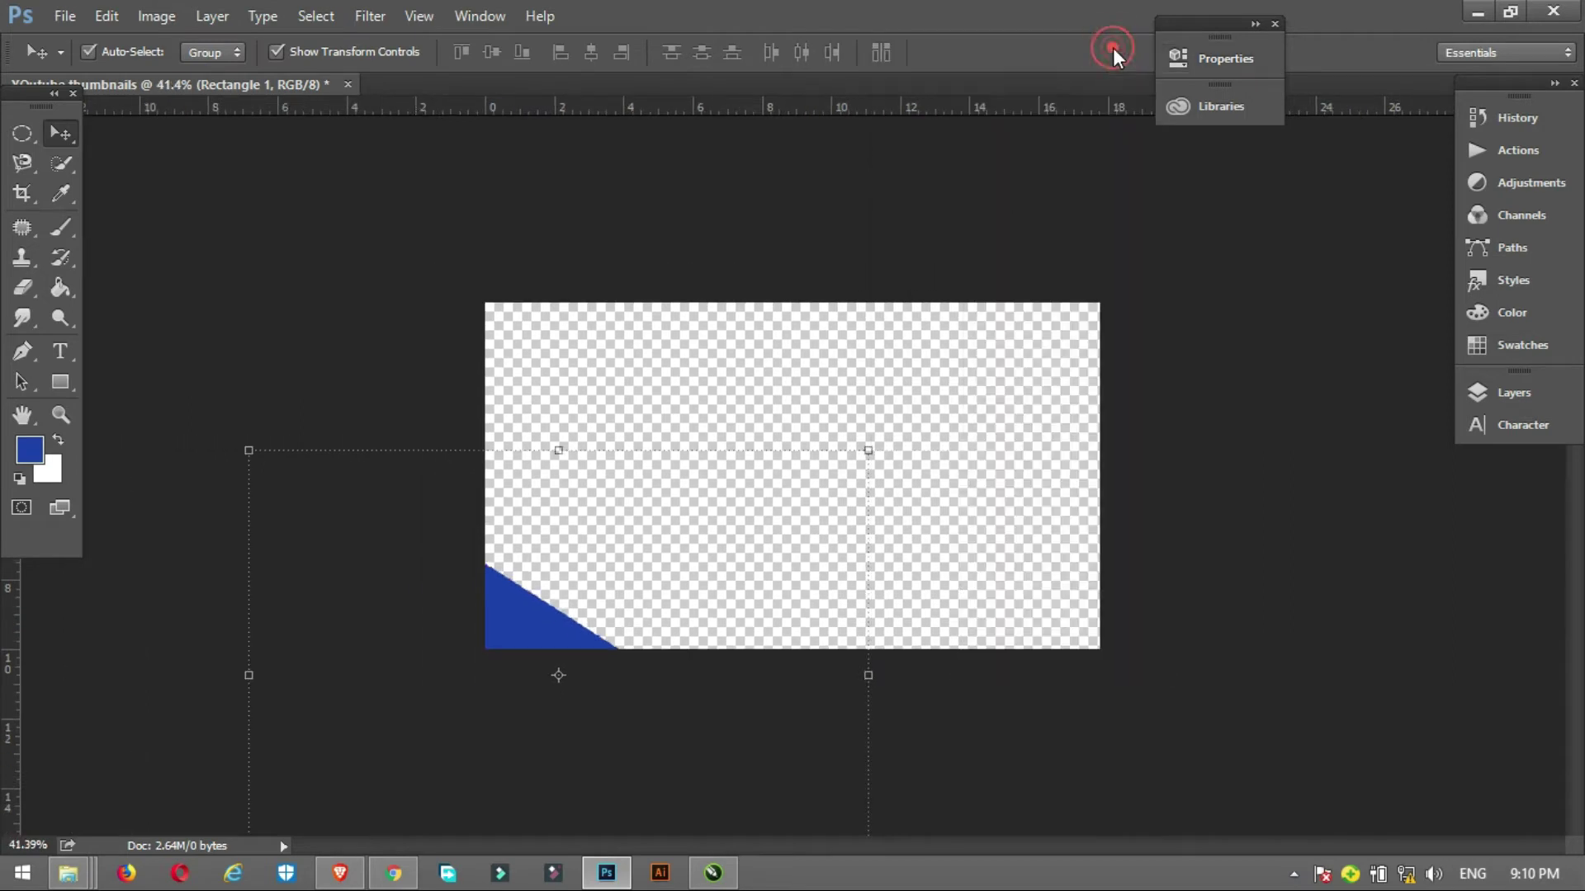
Duplicate the blue band, rotate the copy about -57.75° and place it as a small triangle in the upper-left corner
left_click_drag(538, 637, 941, 607)
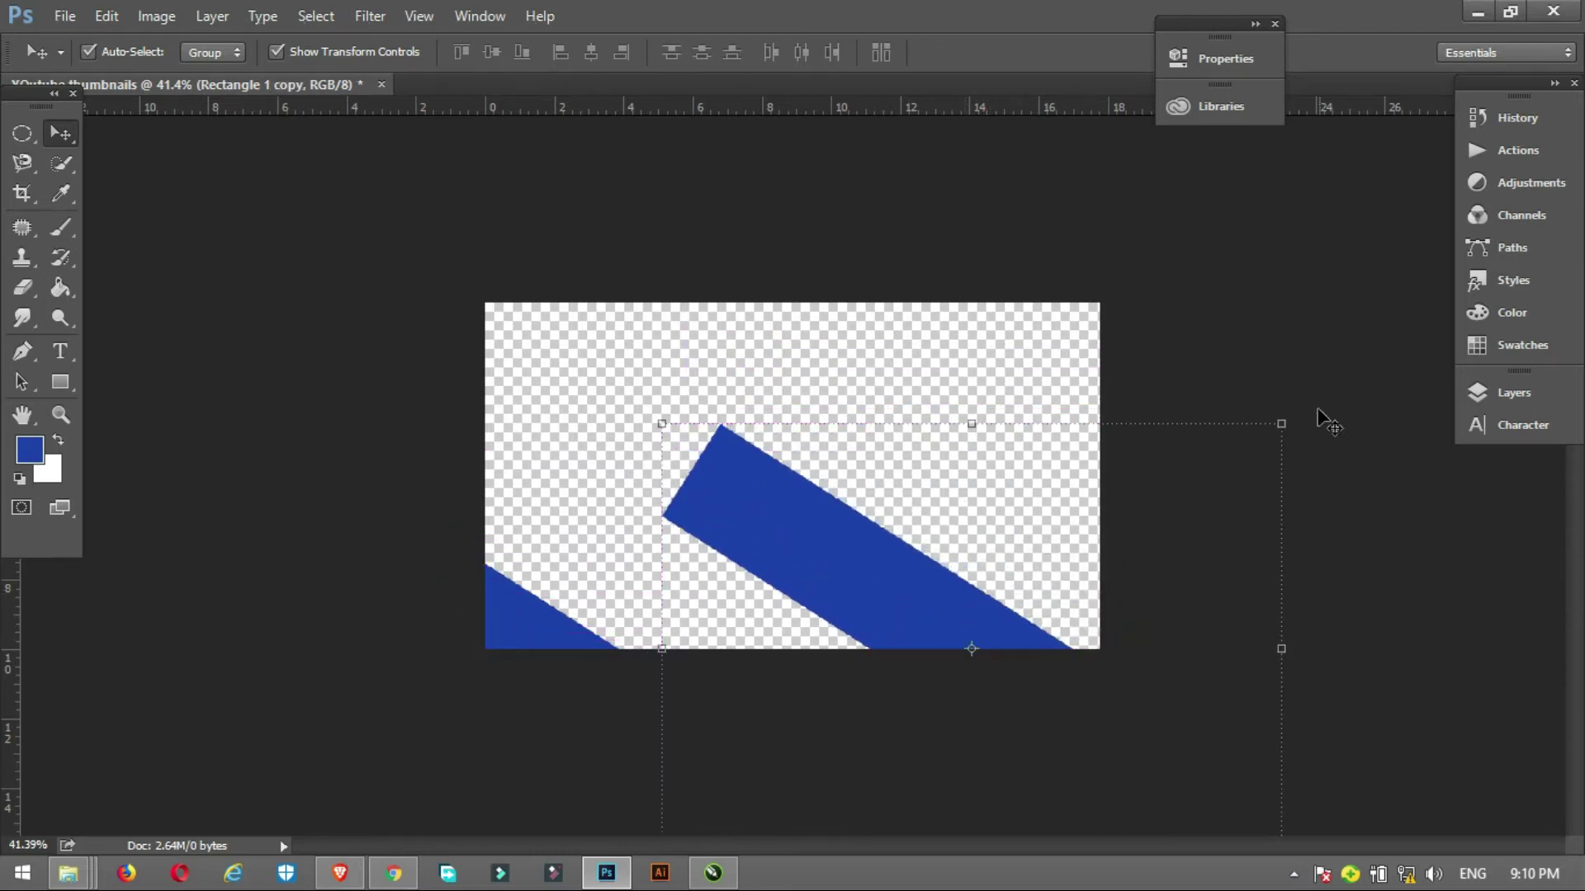
left_click_drag(1292, 408, 1086, 321)
left_click_drag(1077, 604, 672, 232)
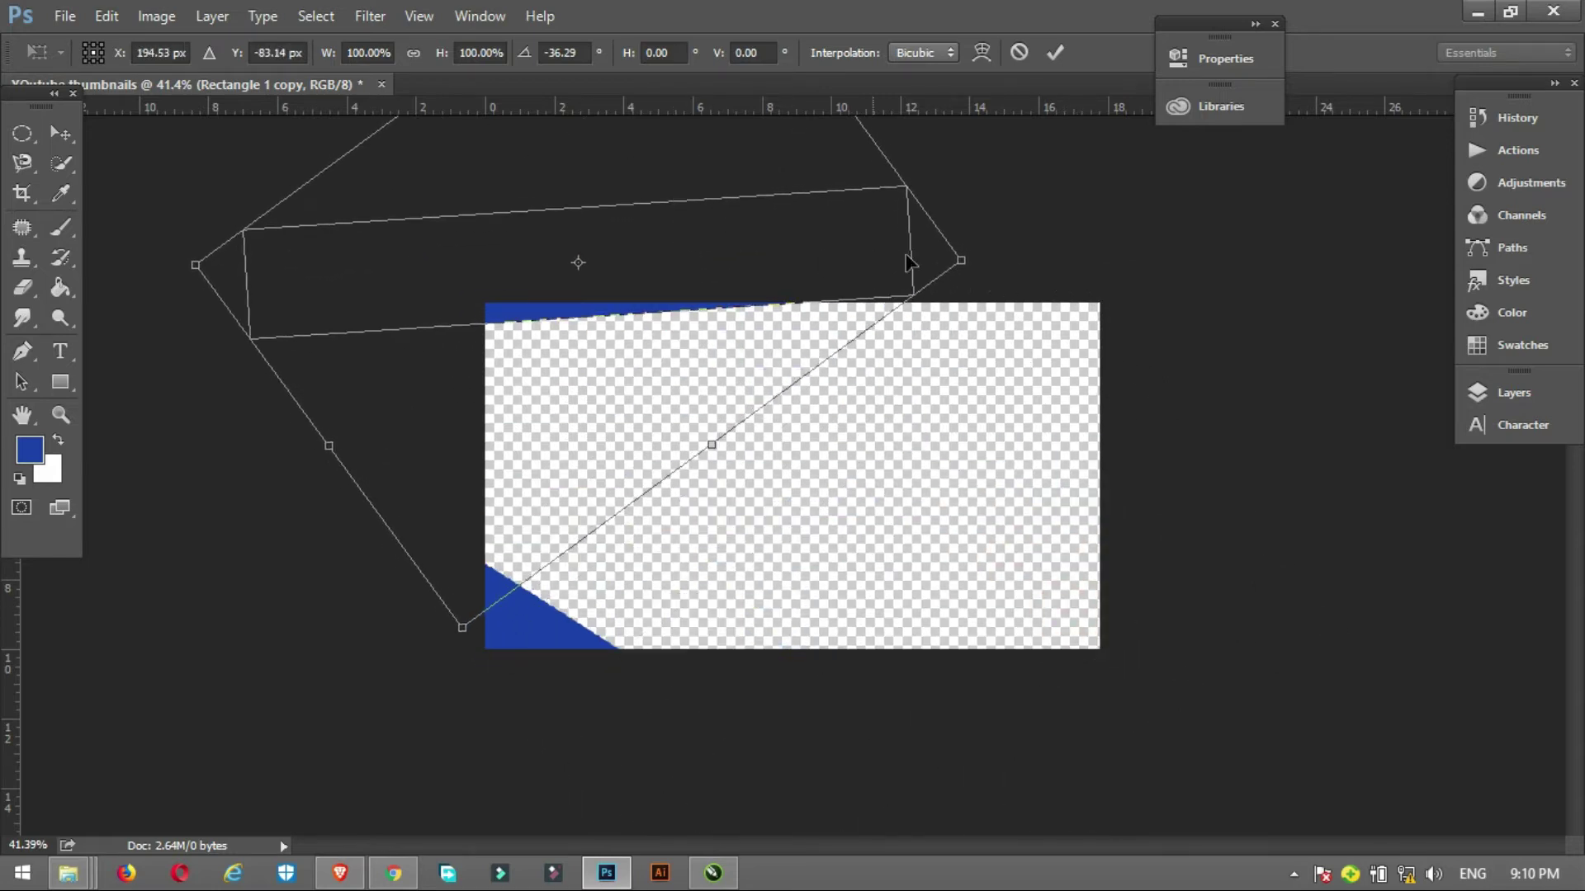
left_click_drag(991, 271, 882, 147)
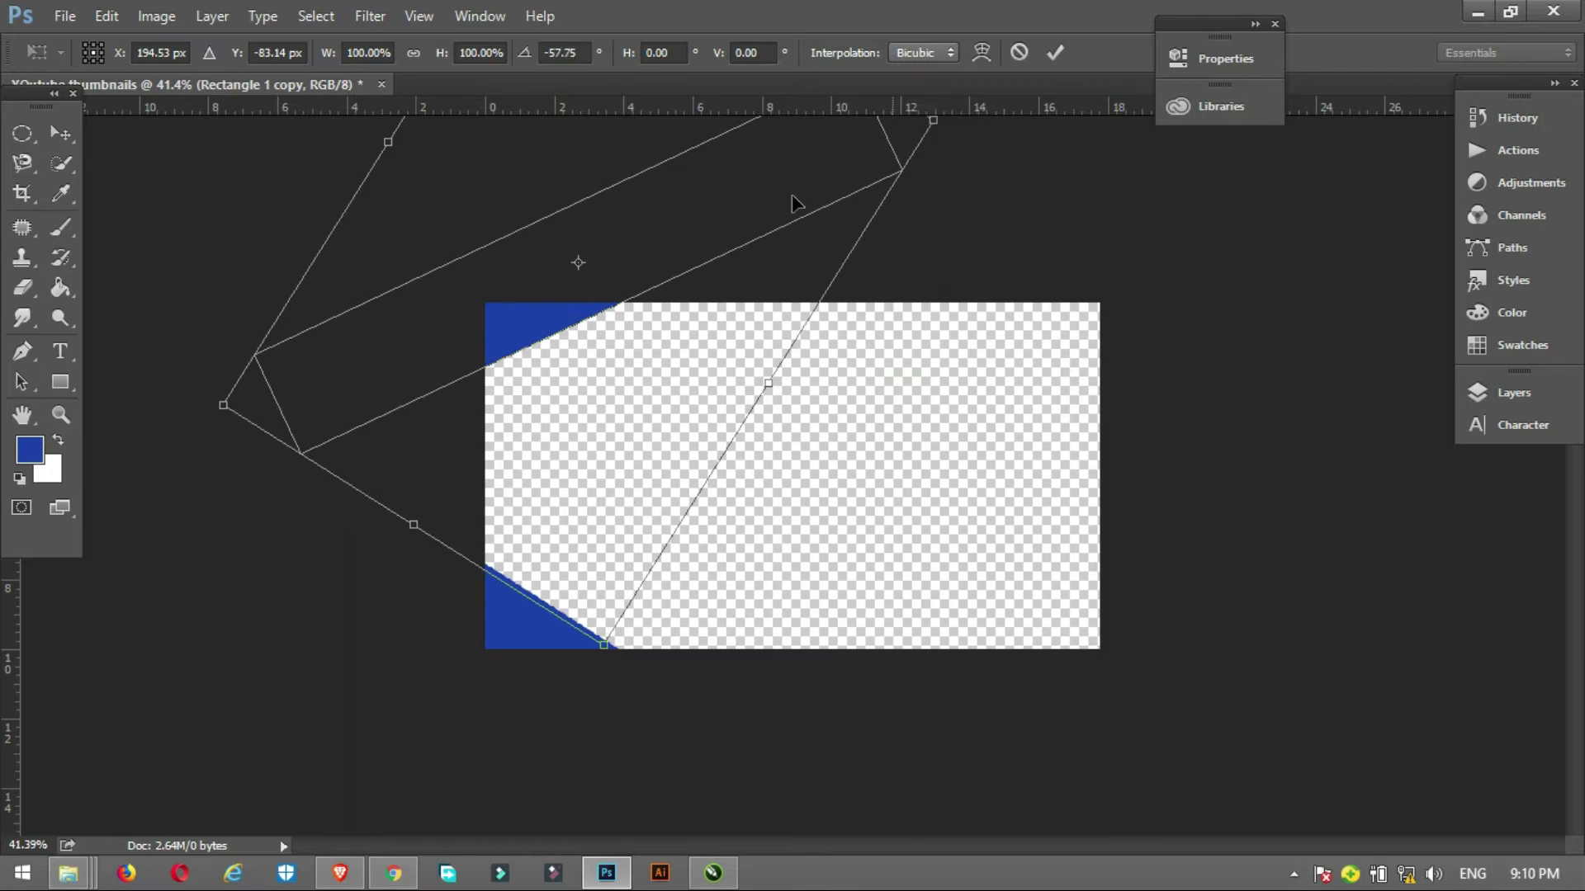
left_click_drag(515, 312, 475, 290)
key("Return")
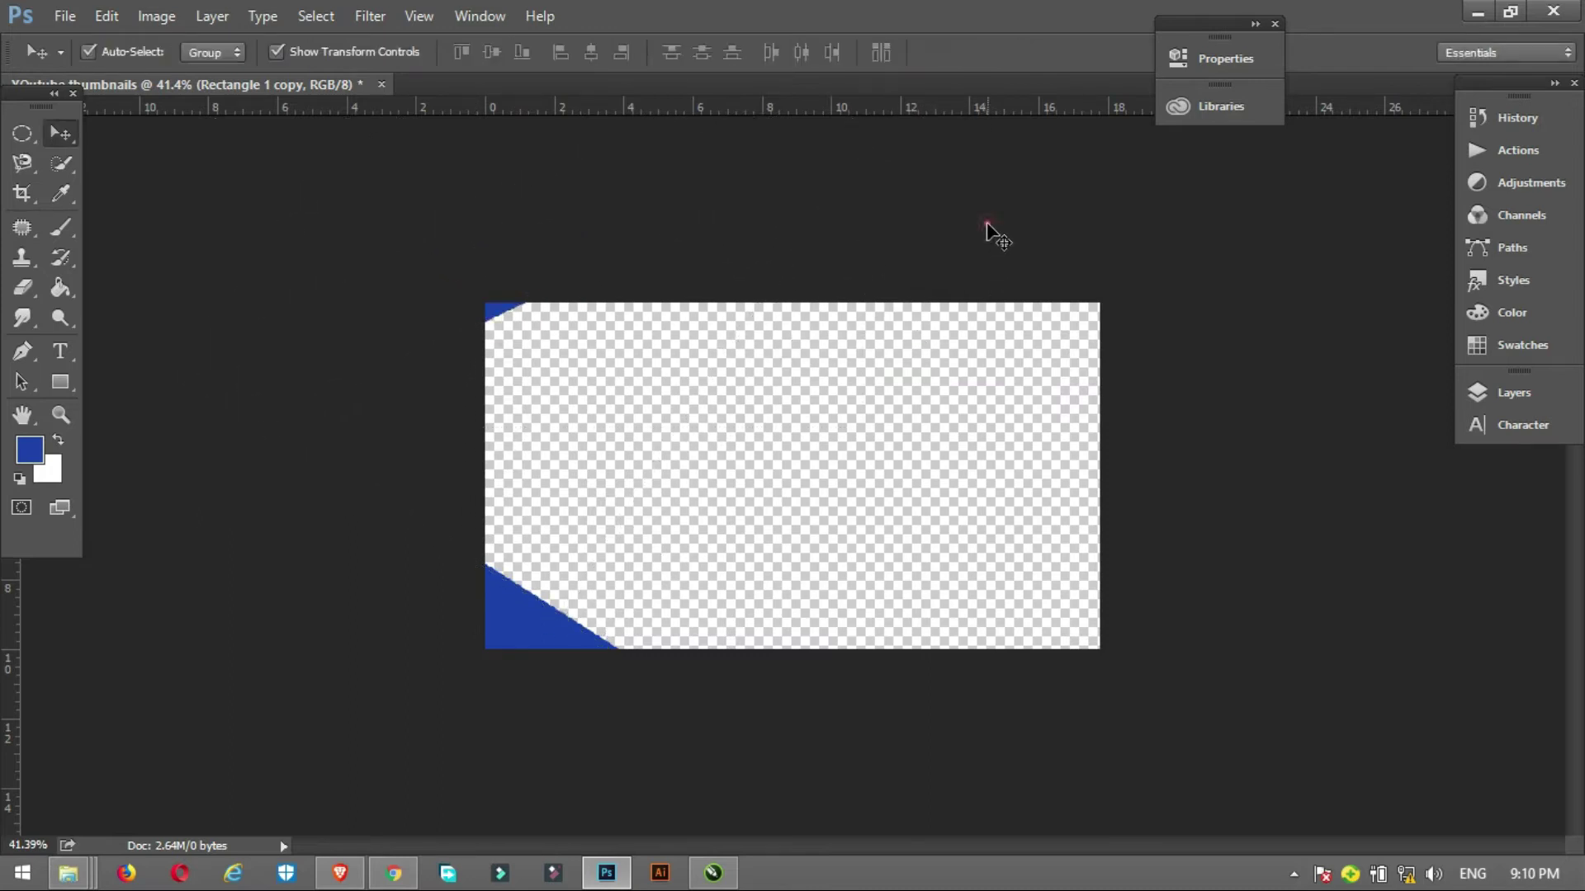
left_click(944, 414)
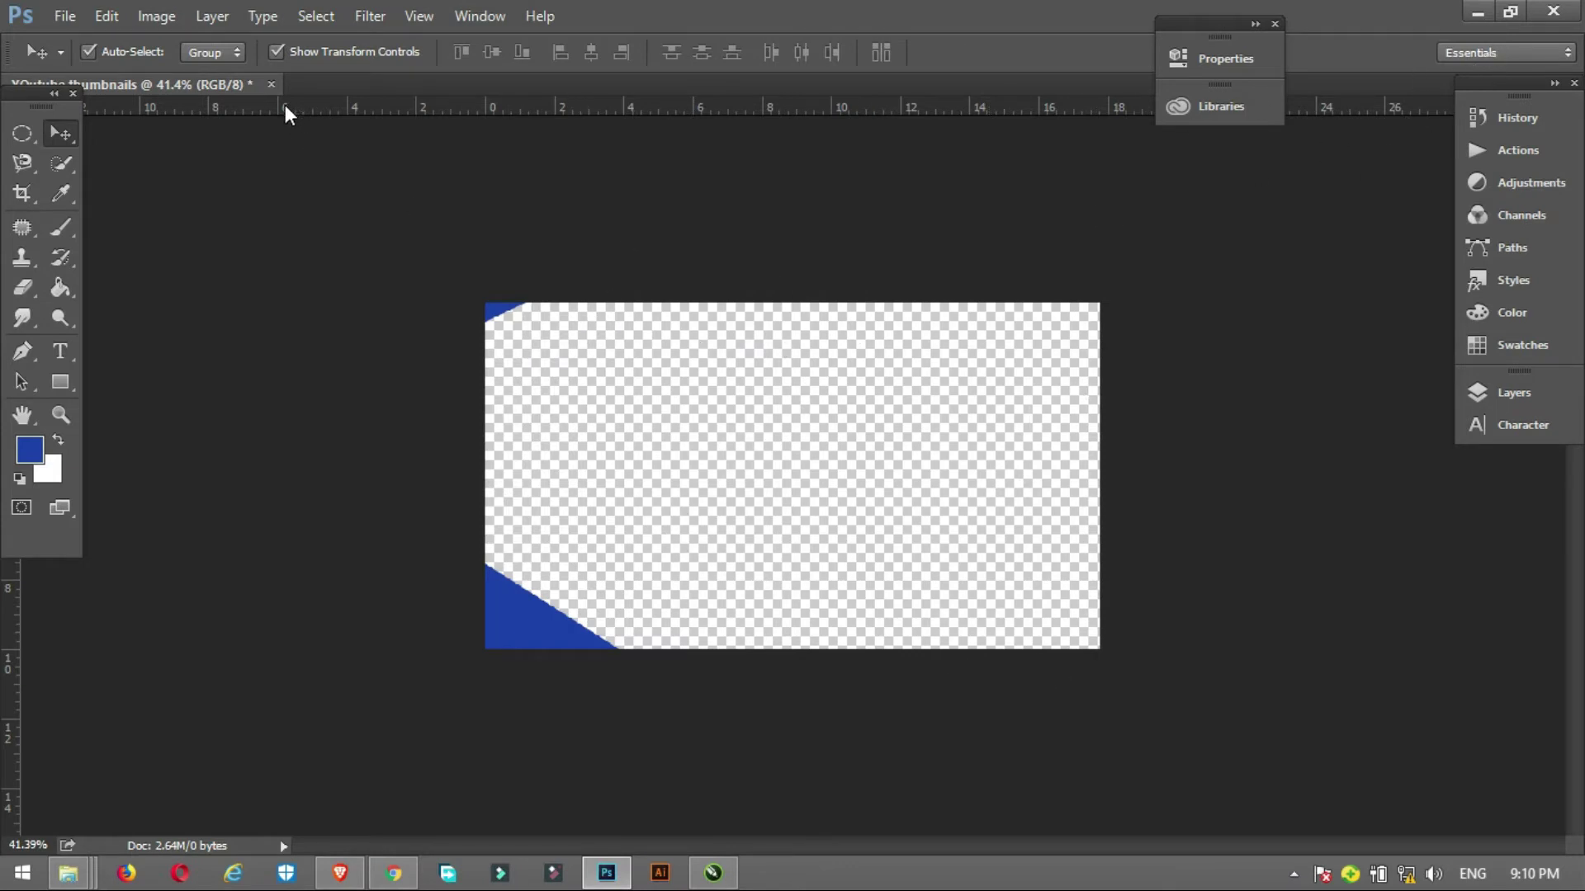
Place the DSC_0971 photo scaled to cover the whole canvas and move its layer below both rectangles
left_click(1477, 11)
left_click_drag(211, 146, 653, 463)
left_click_drag(881, 411, 1100, 265)
left_click_drag(1030, 364, 809, 417)
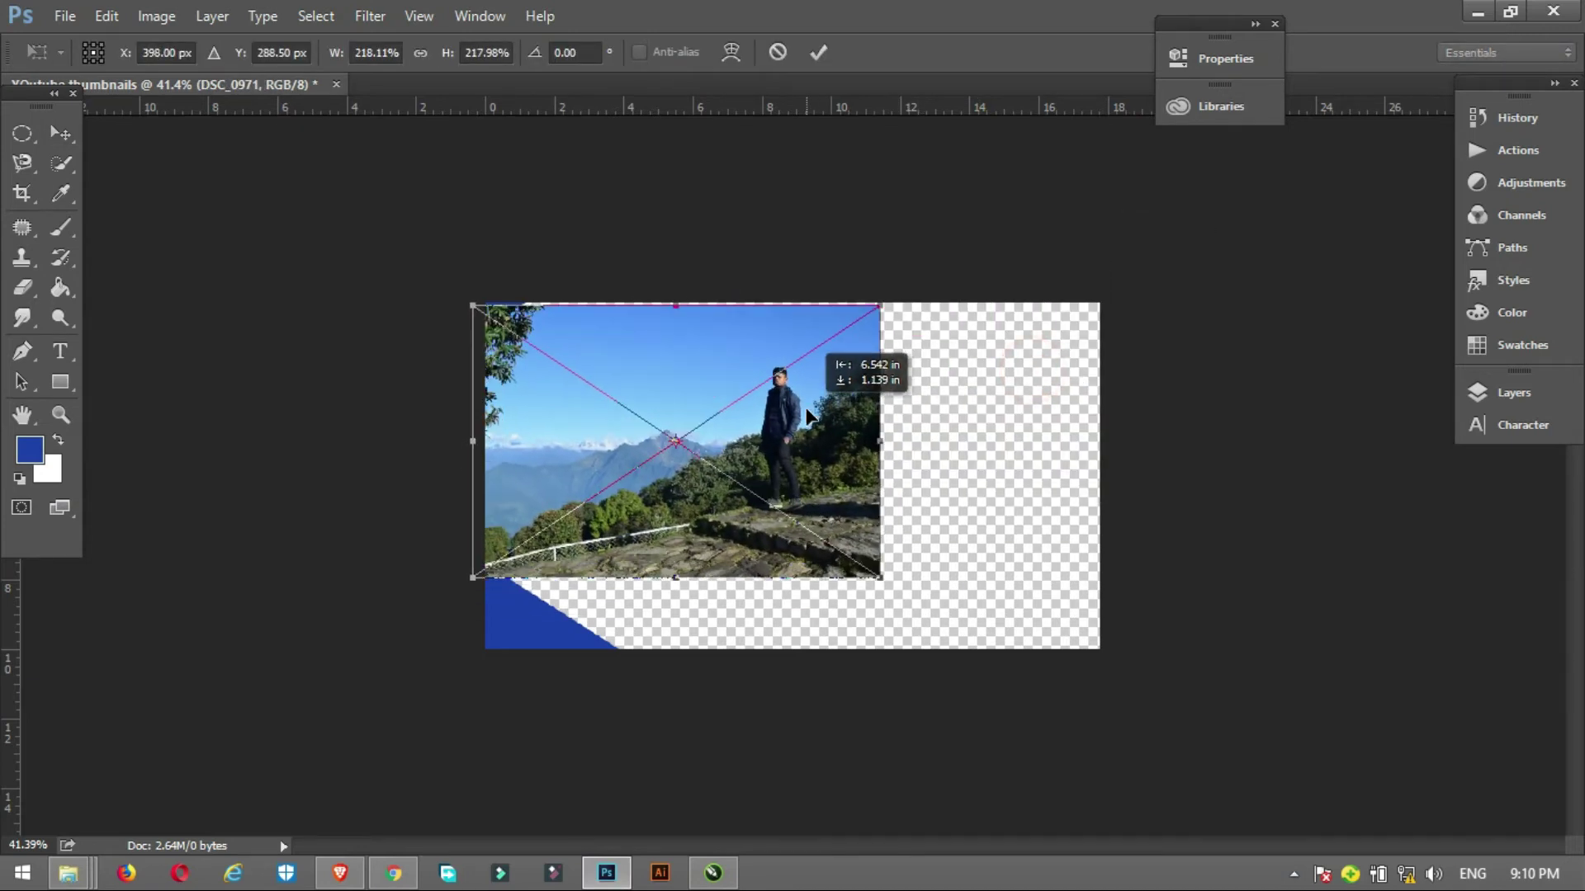
left_click_drag(887, 581, 1139, 686)
left_click_drag(1045, 598, 1043, 518)
left_click_drag(1108, 222, 1128, 247)
left_click_drag(1060, 401, 1063, 452)
key("Return")
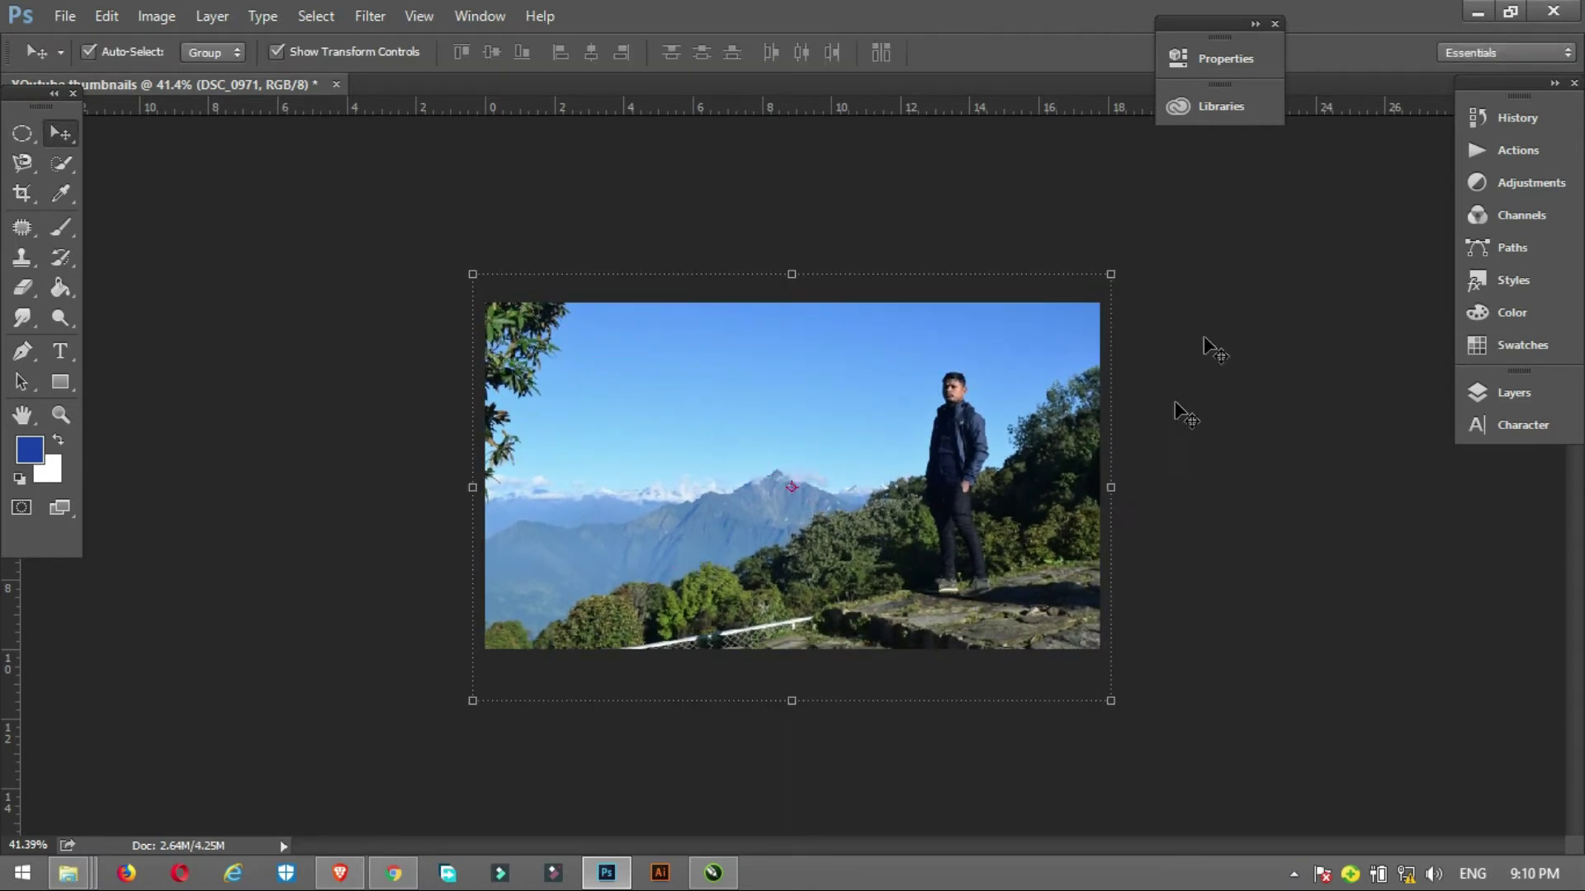
left_click(1514, 392)
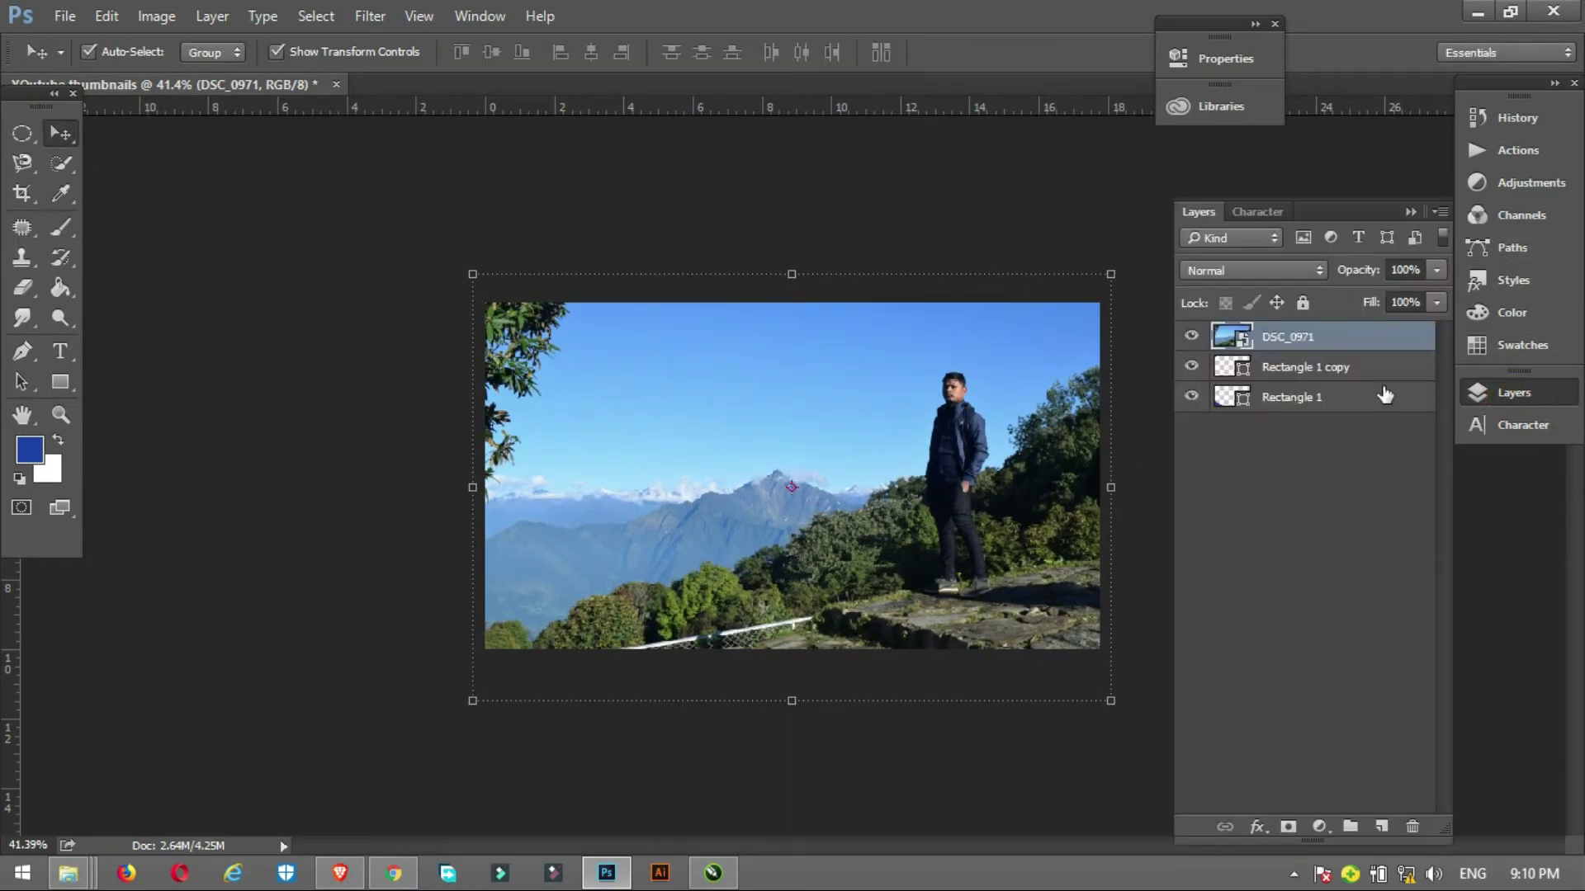
left_click_drag(1298, 343, 1309, 421)
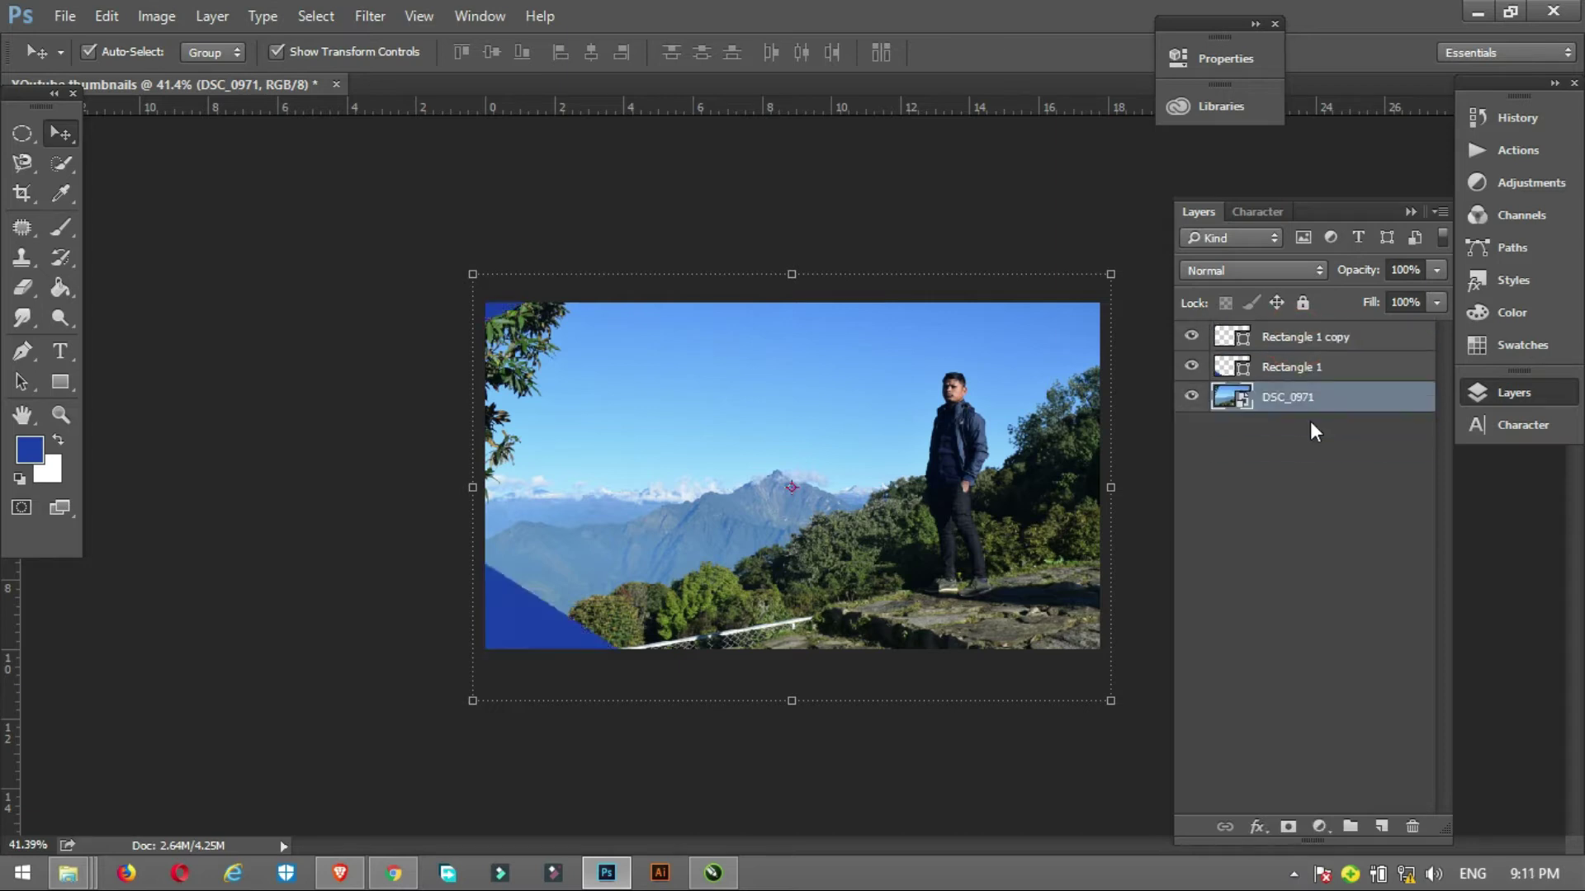
Shift the lower-left band up and right and rotate it about -17.57° to give it a flatter slope
left_click_drag(525, 610, 575, 590)
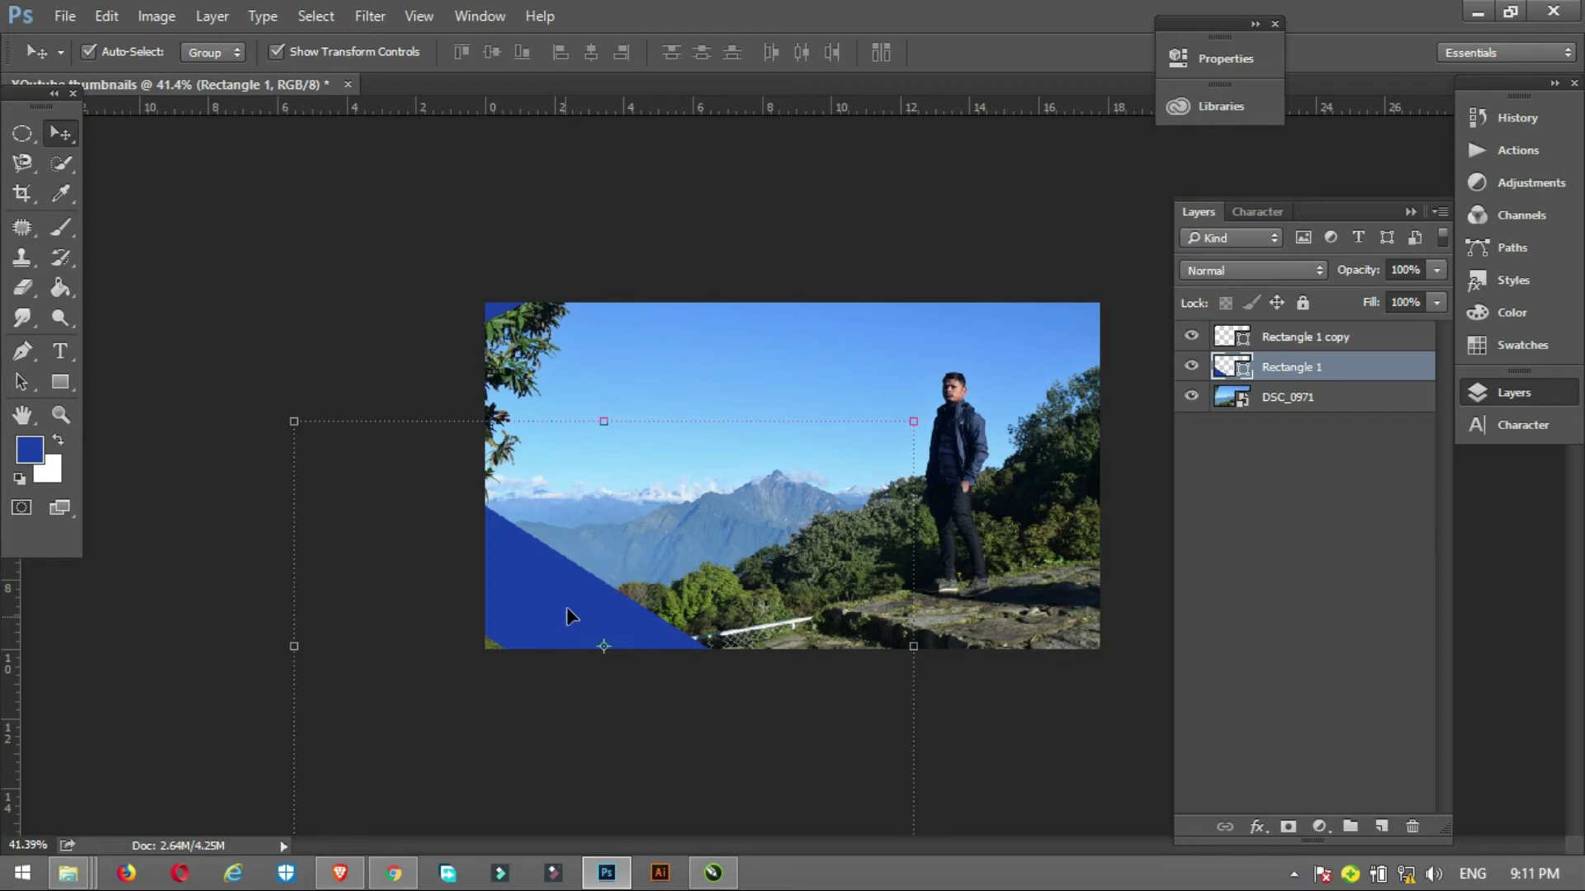
left_click(567, 608)
left_click_drag(939, 419, 862, 323)
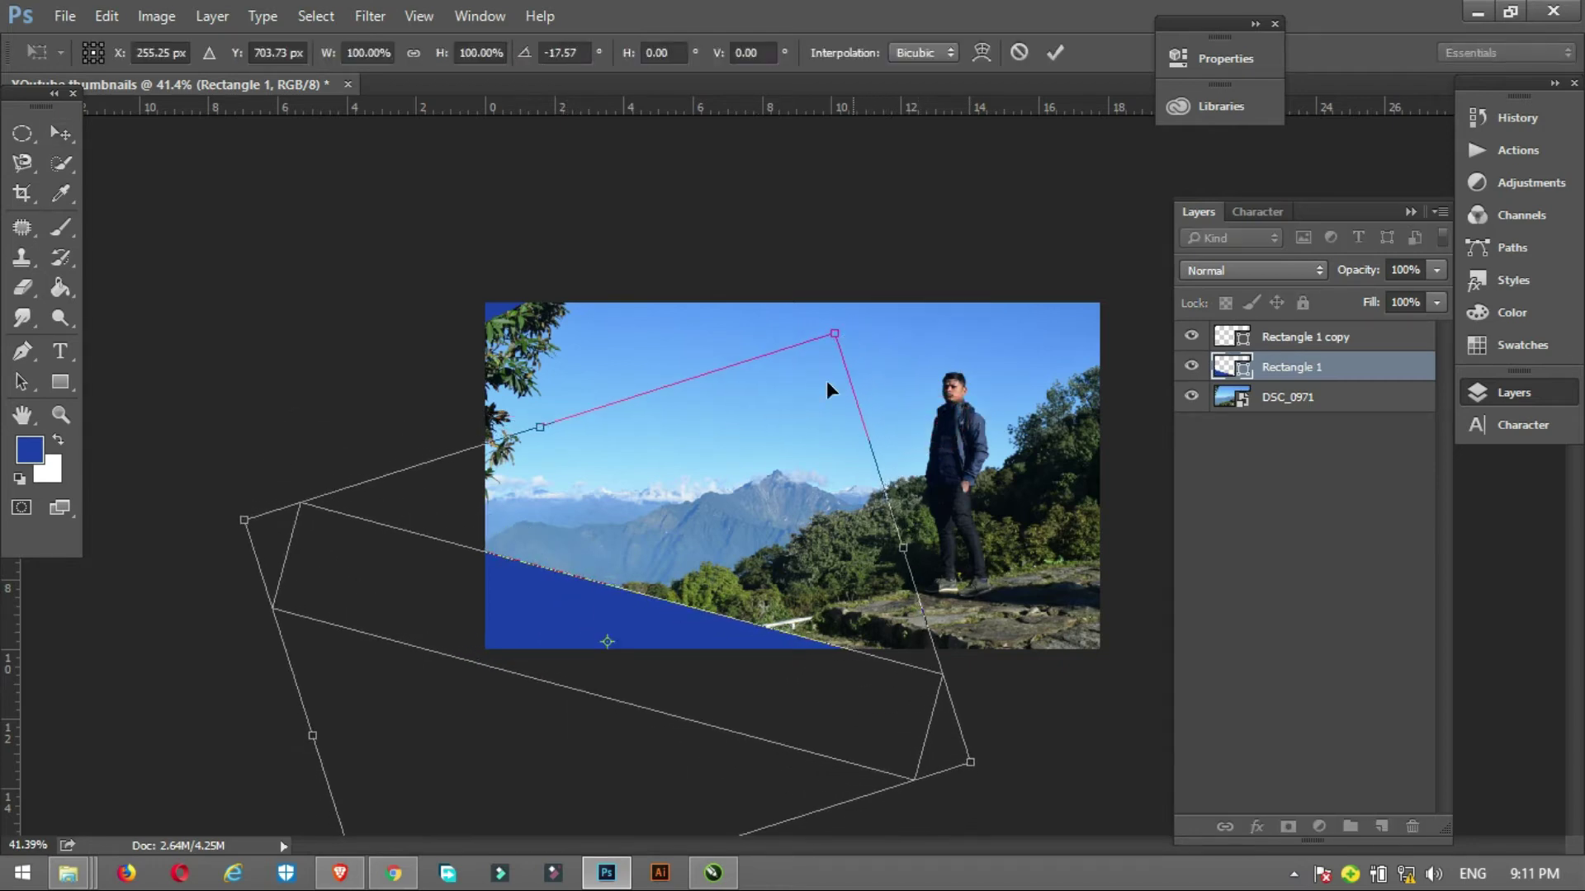
key("Return")
left_click(733, 188)
Move the upper-left rectangle copy to the lower-right corner of the canvas so it forms a rising triangle
left_click_drag(503, 299, 1154, 361)
key("ctrl+z")
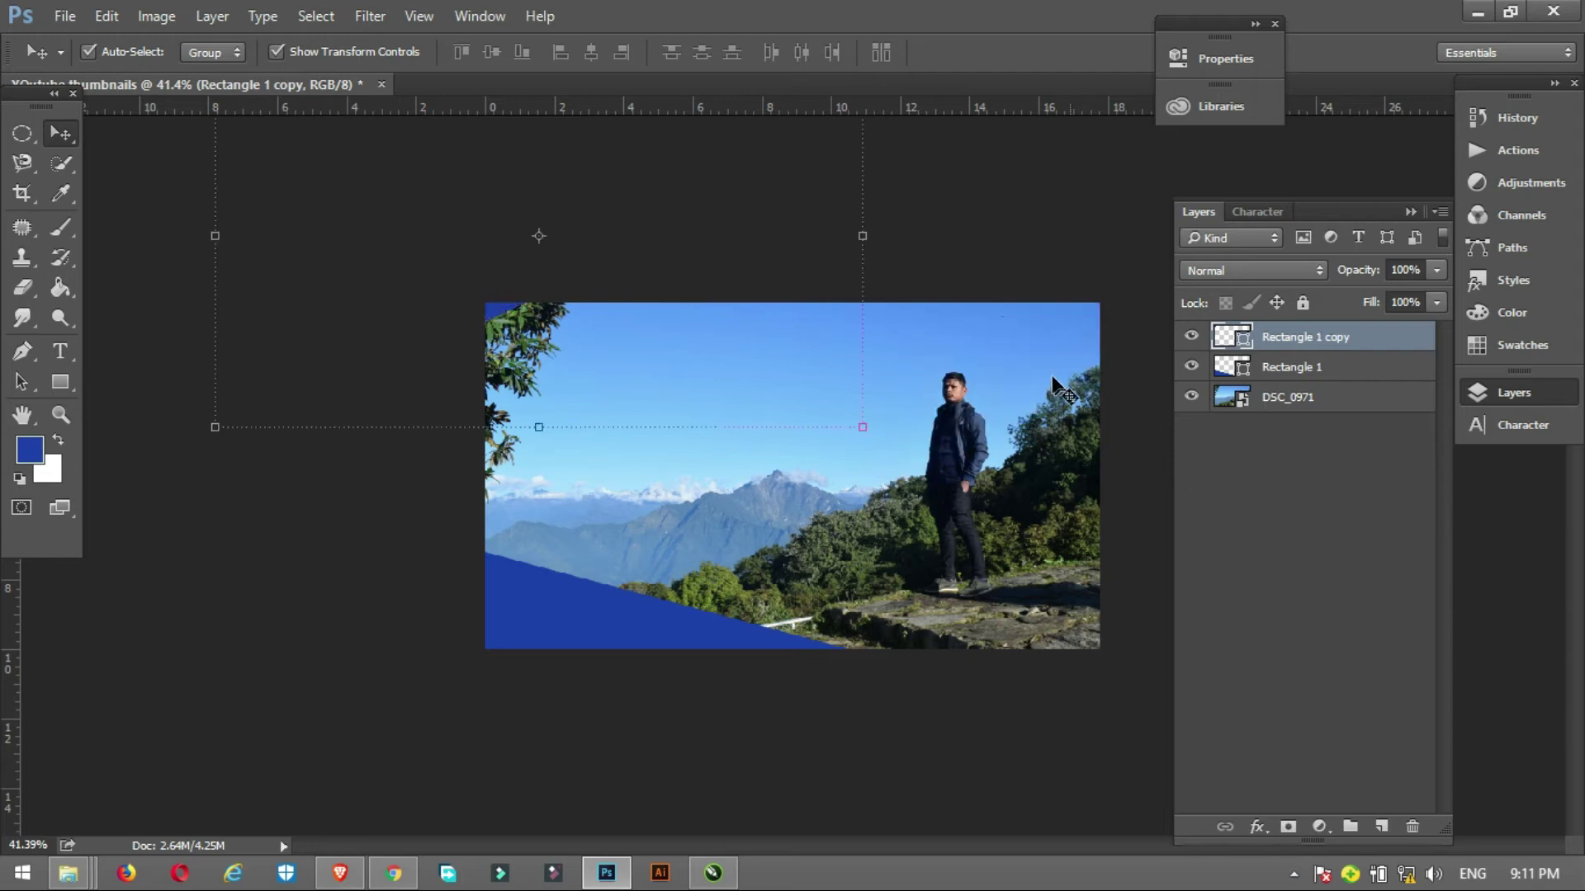
left_click_drag(499, 316, 994, 727)
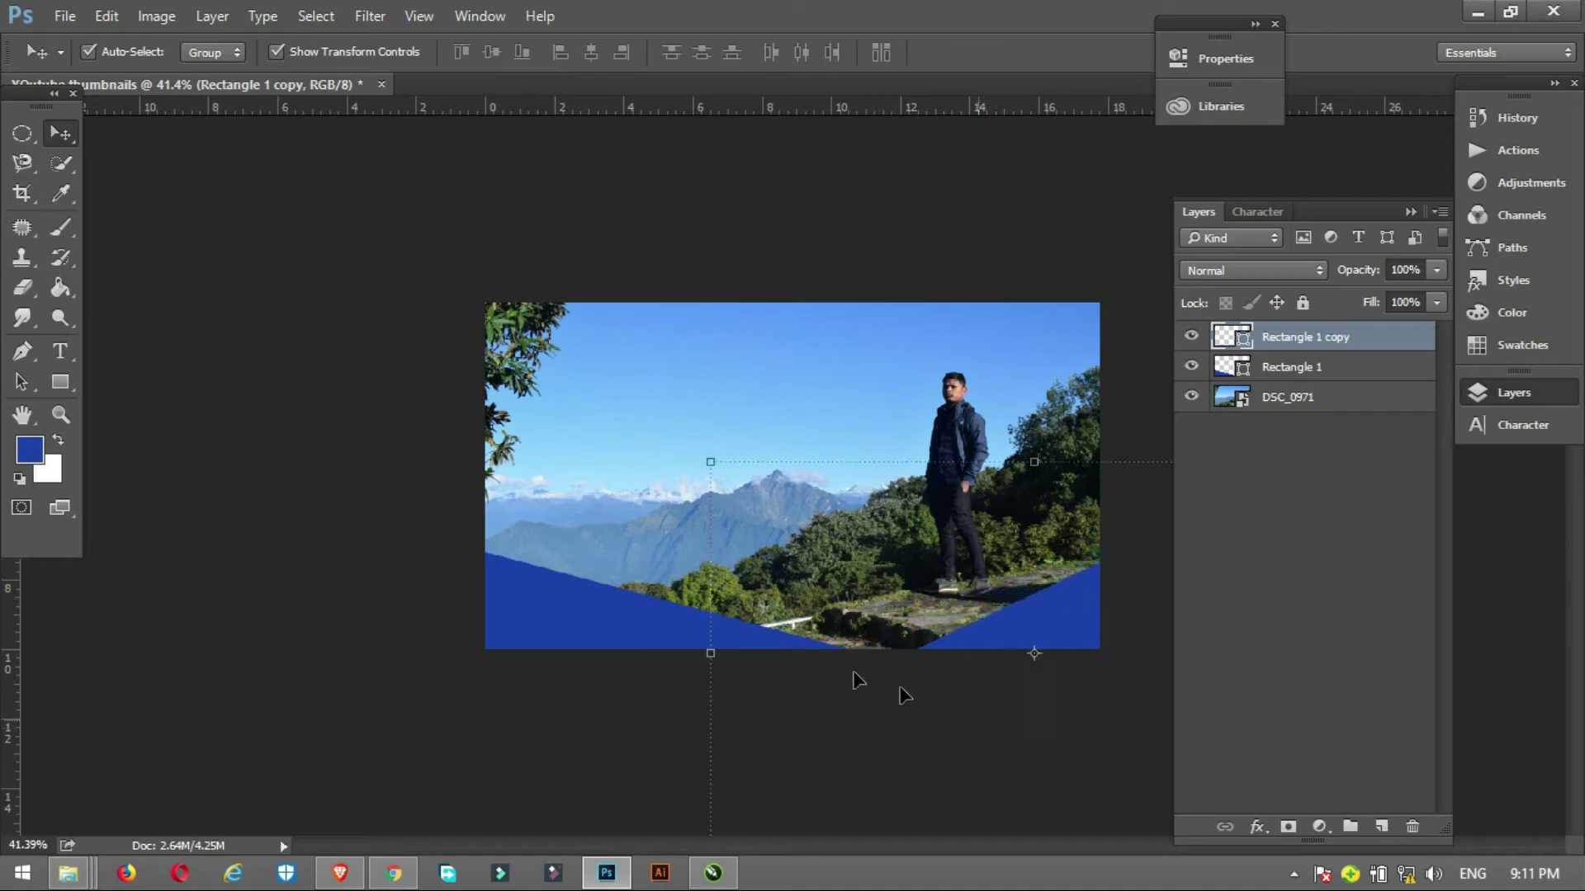
Reposition and transform the lower-left band so its tip meets the right-hand triangle at the canvas's bottom edge
left_click(647, 623)
left_click_drag(643, 621, 707, 628)
left_click_drag(1009, 516, 1008, 512)
mouse_move(768, 657)
left_mouse_down()
mouse_move(766, 673)
mouse_move(769, 657)
left_mouse_up()
key("Return")
left_click(330, 336)
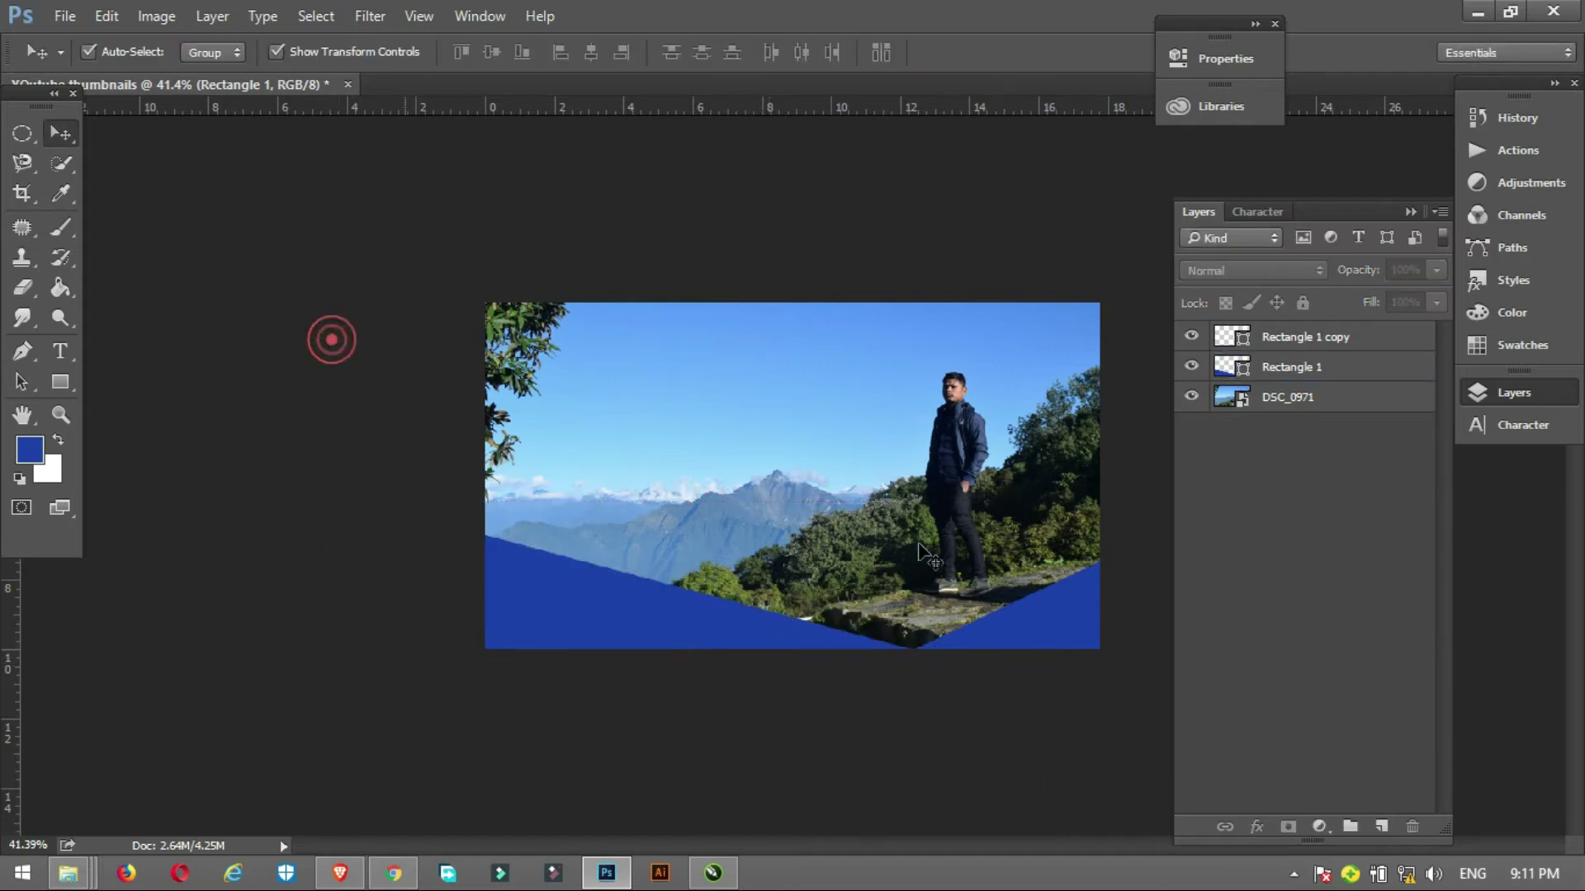
left_click(697, 661)
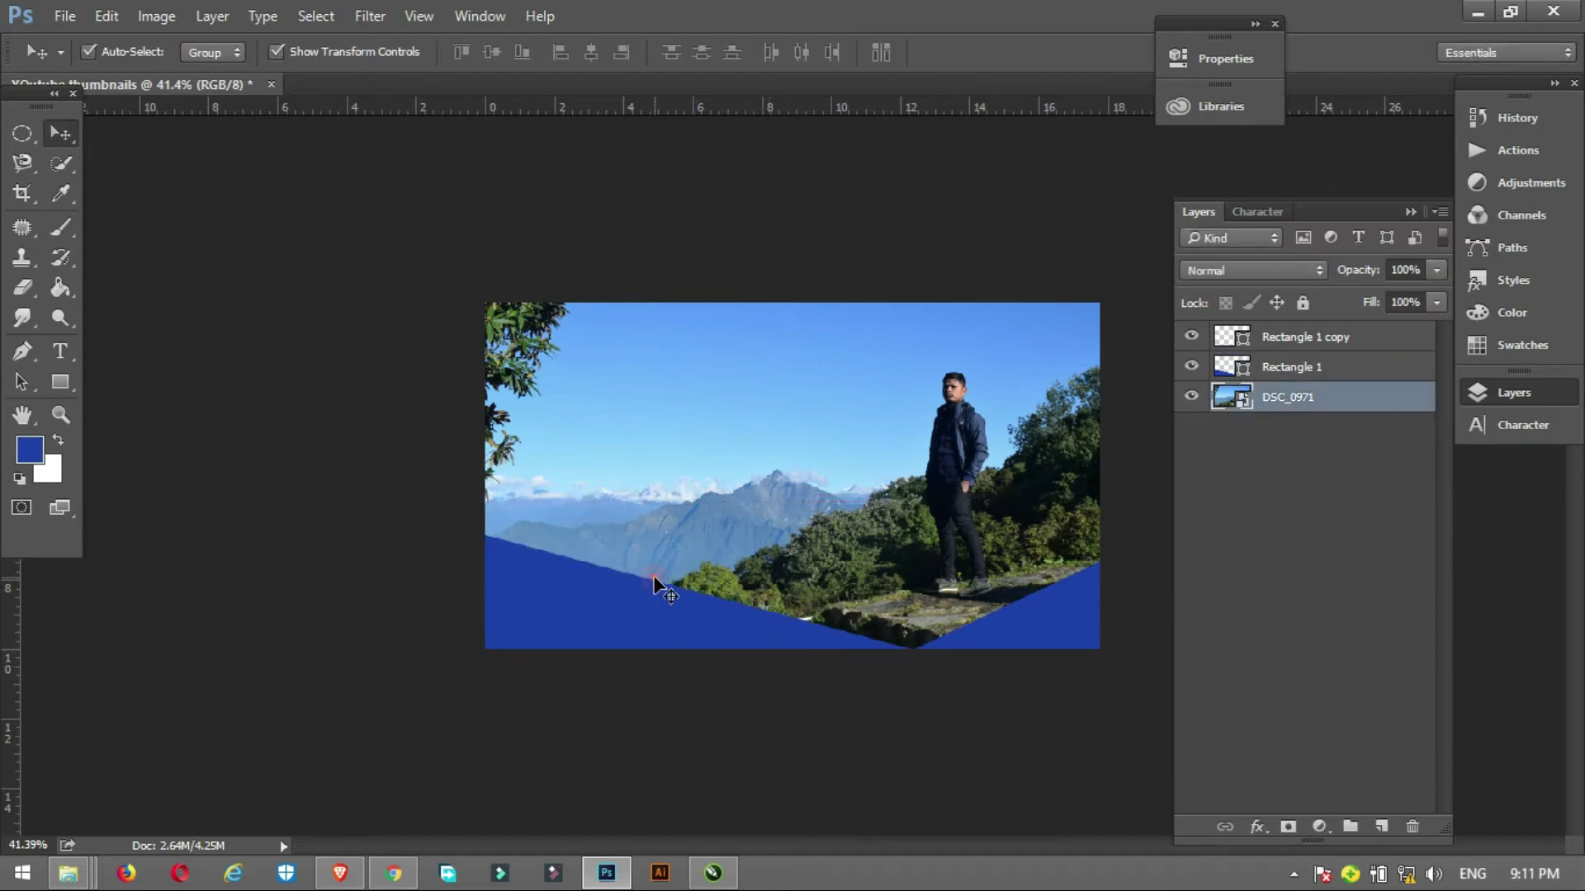
Lower the fill of the lower-left band's Rectangle 1 layer to 85%
left_click(629, 606)
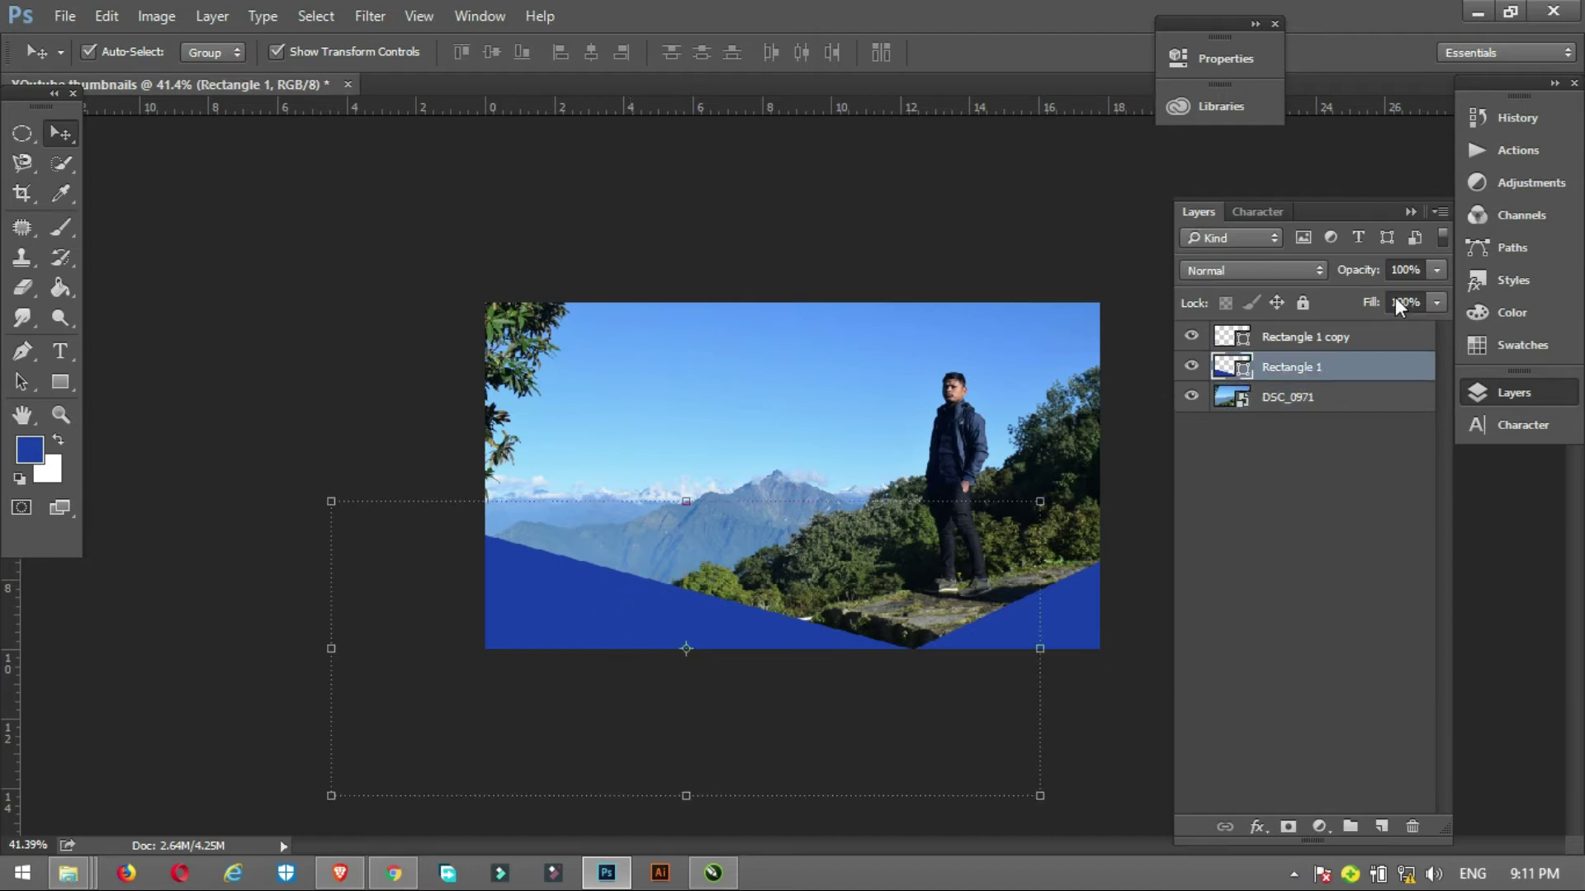
left_click(1436, 304)
mouse_move(1433, 329)
left_mouse_down()
mouse_move(1404, 334)
mouse_move(1429, 341)
left_mouse_up()
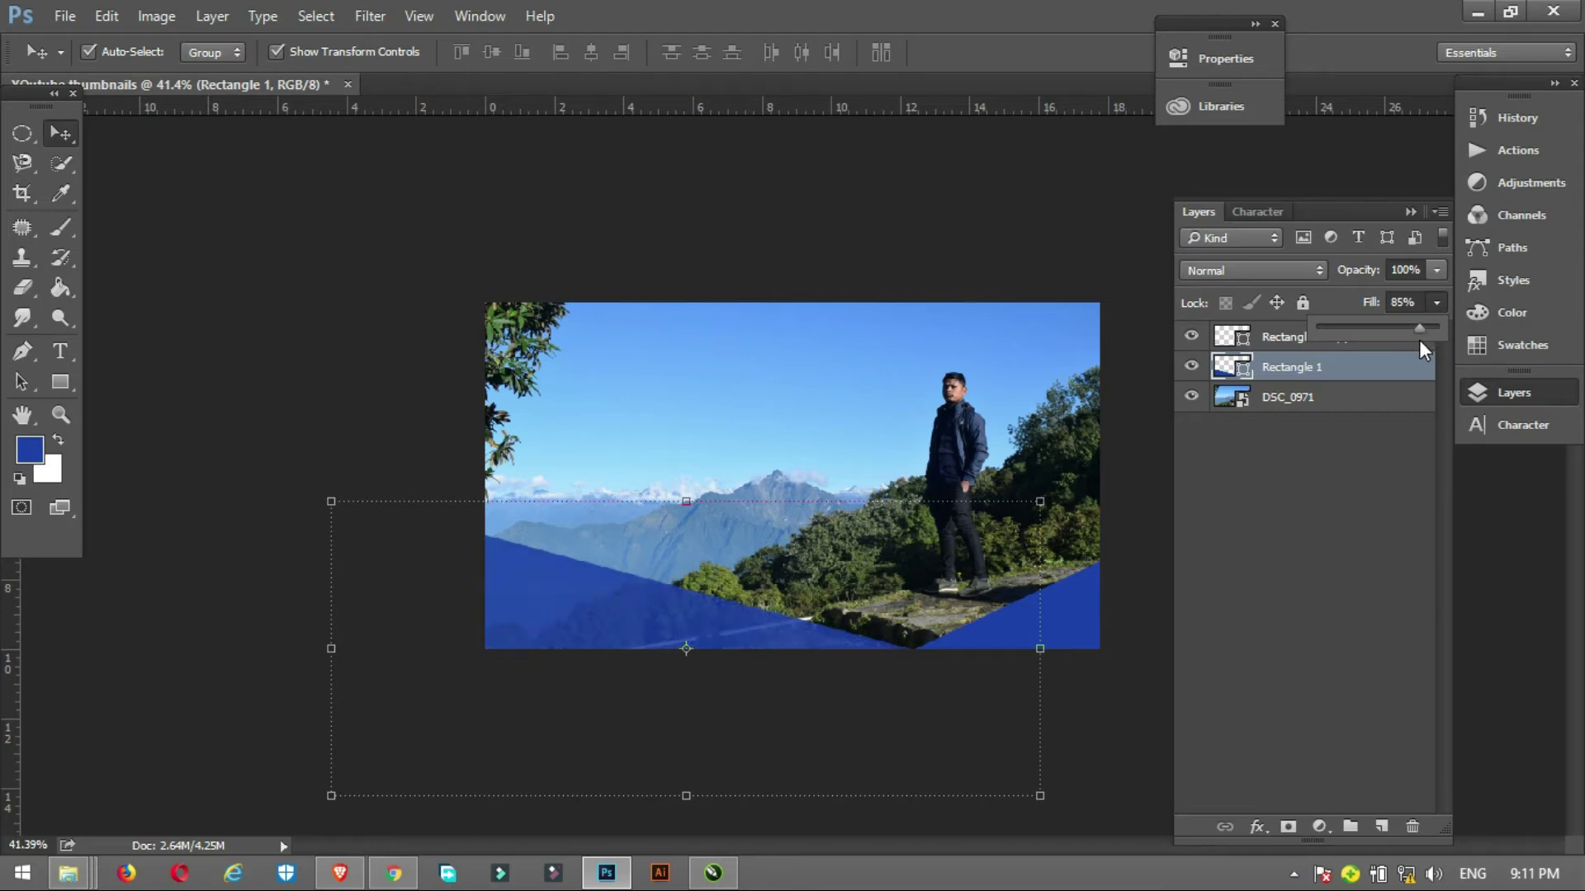
left_click(636, 237)
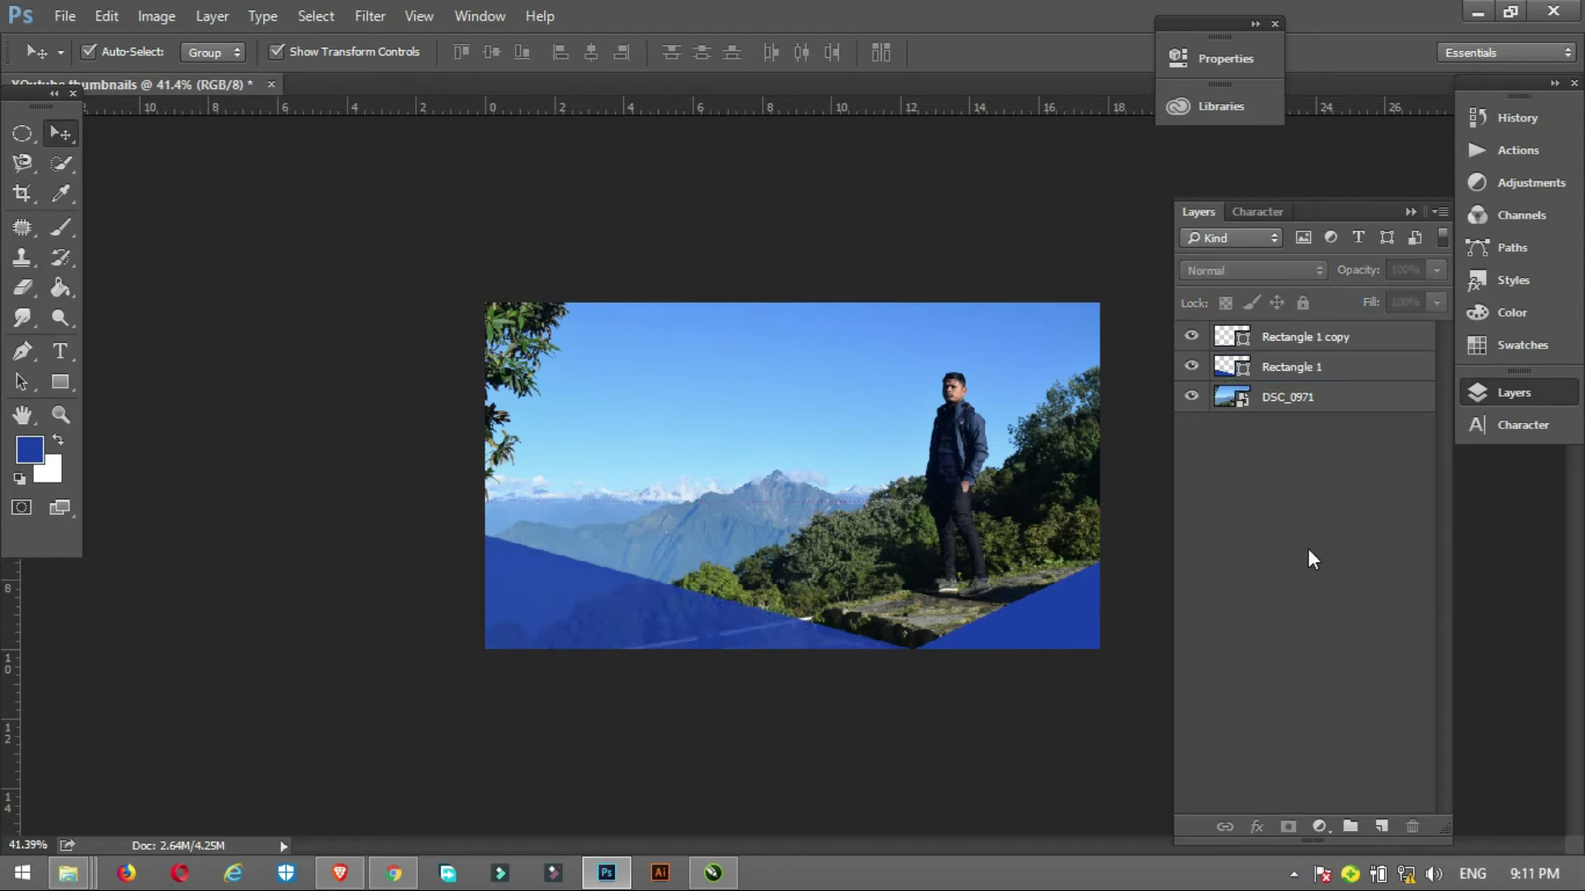
Create a new empty layer directly above the DSC_0971 photo layer
left_click(1297, 400)
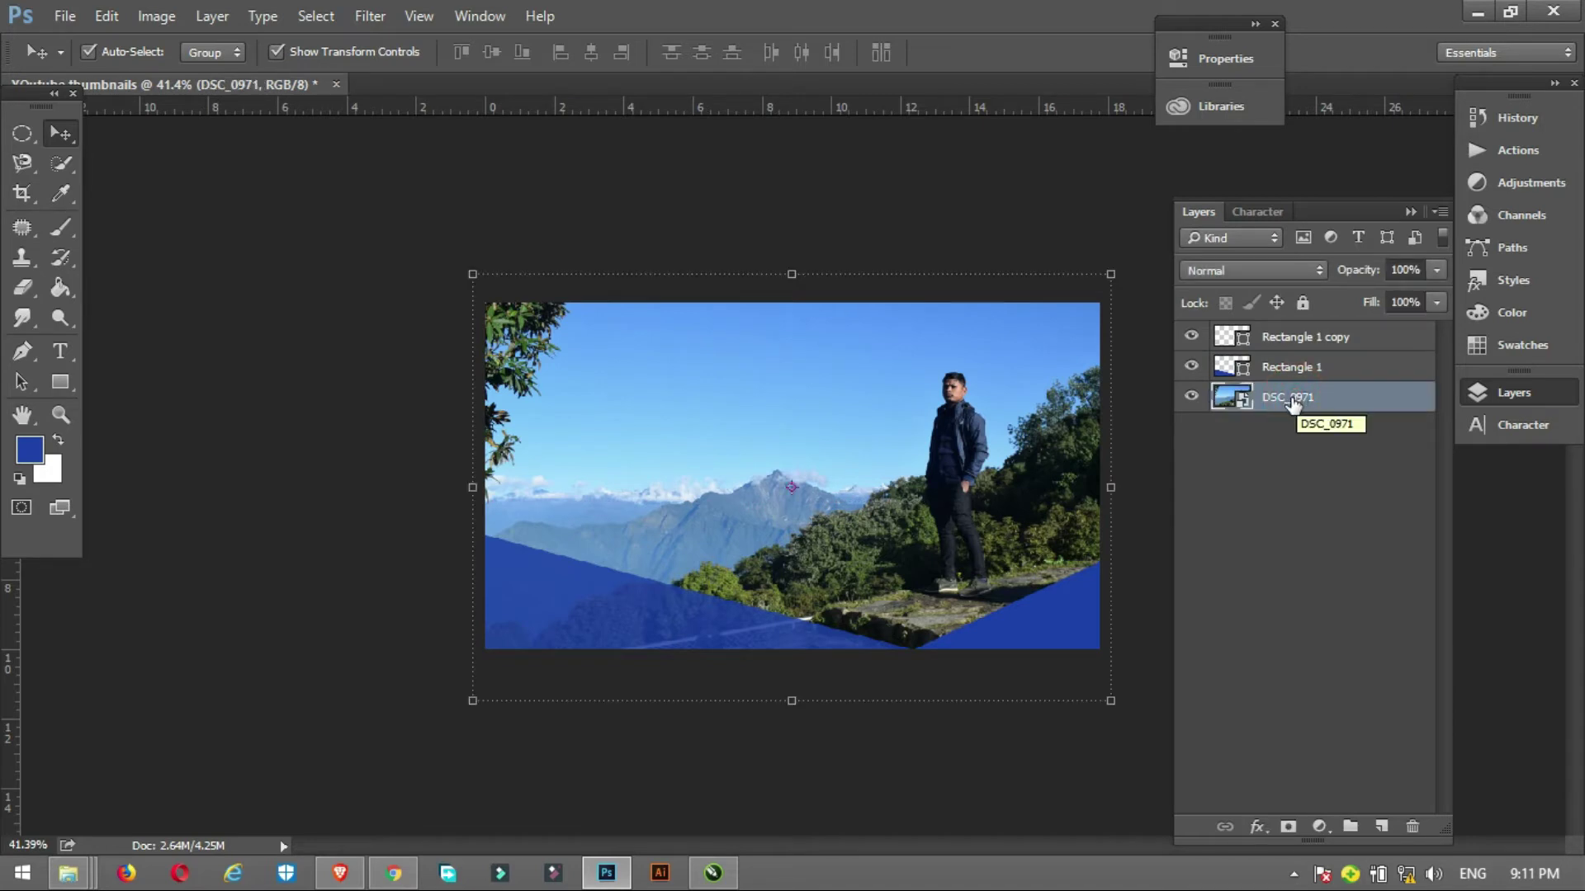
key("ctrl")
key("ctrl+shift+n")
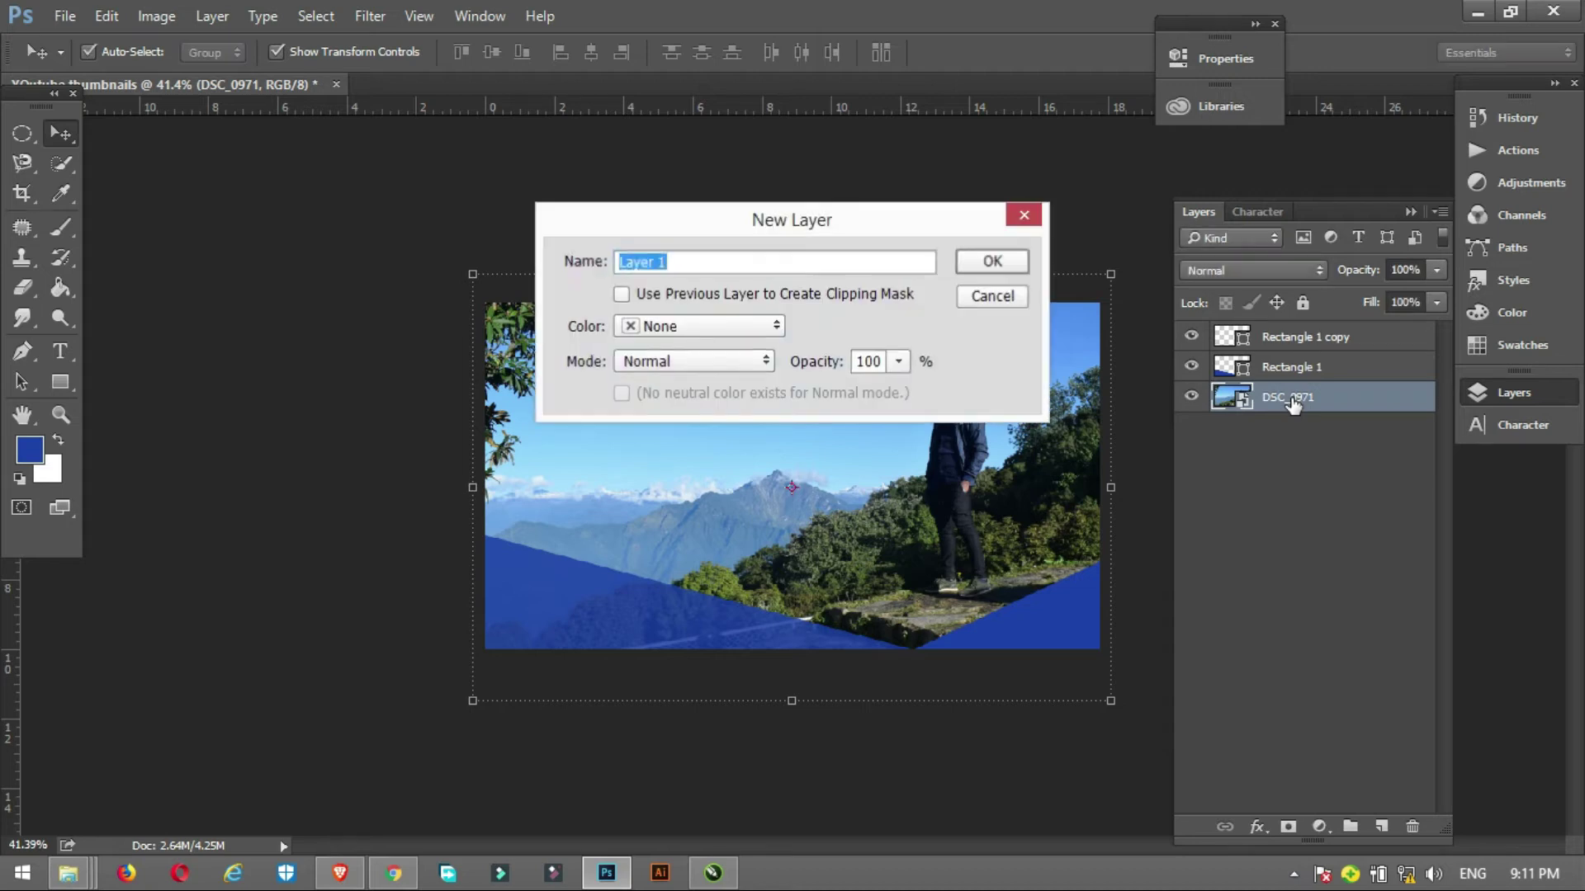
key("Return")
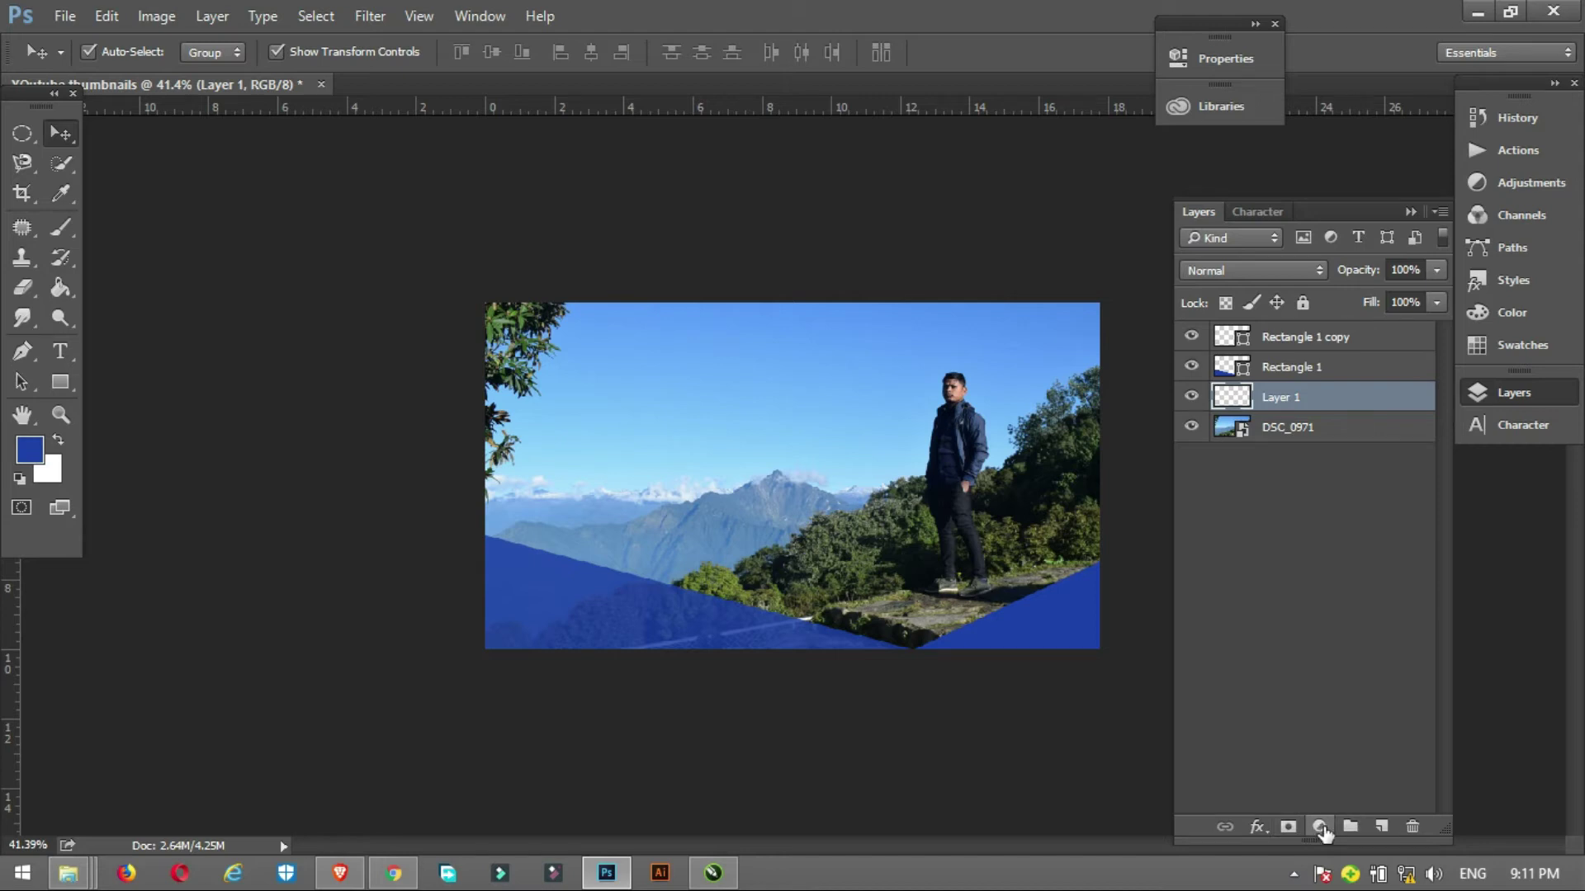
Add a Gradient fill layer between the DSC_0971 photo and the blue shapes
left_click(1321, 827)
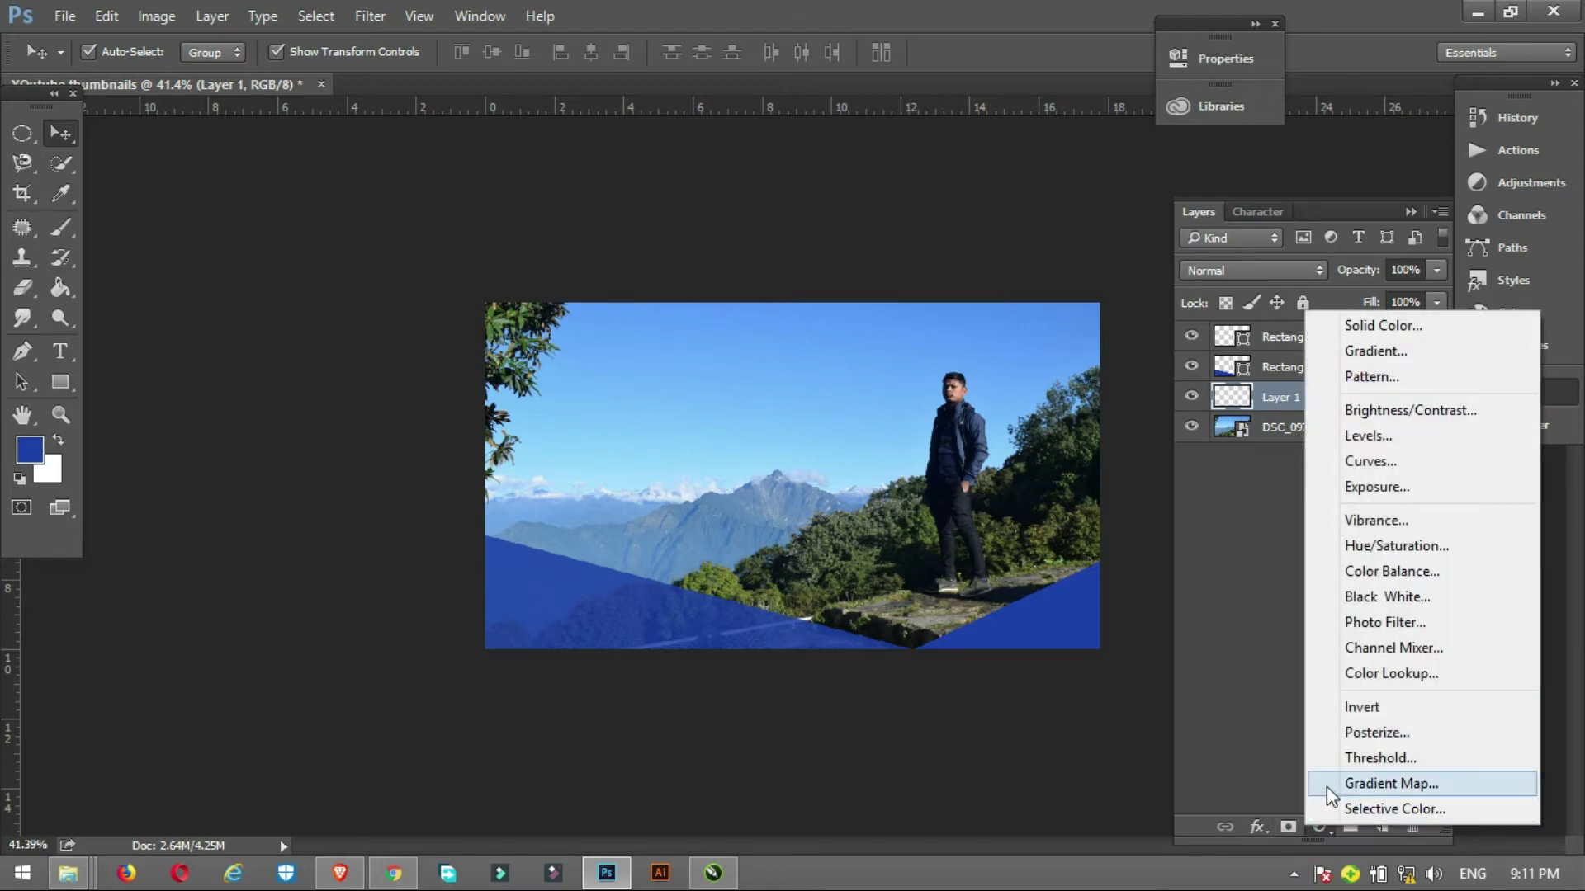
left_click(1405, 351)
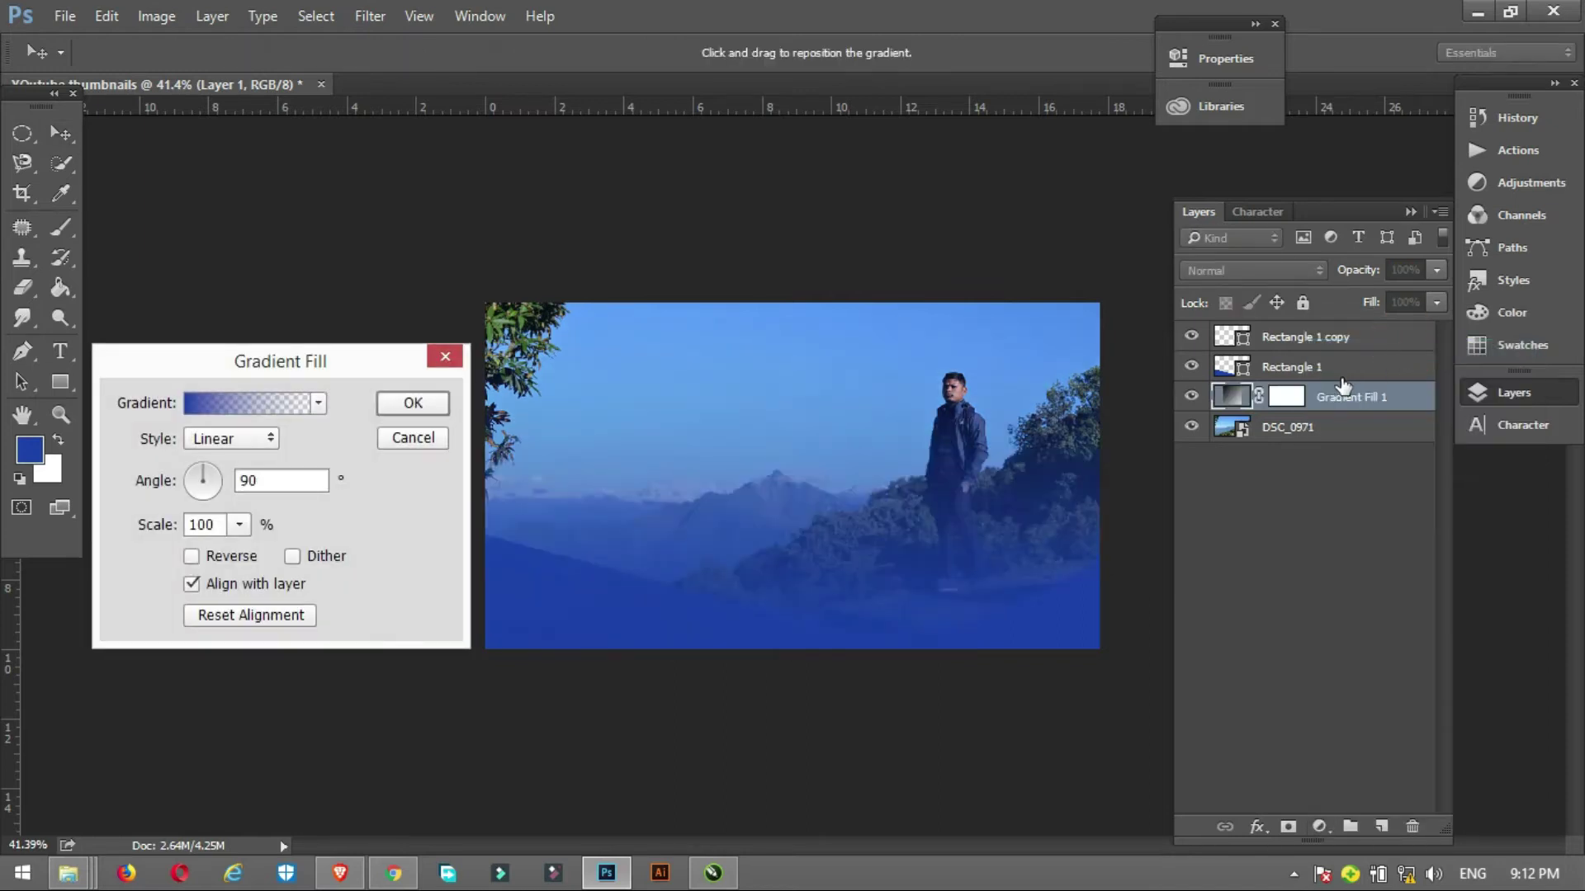
left_click_drag(266, 373, 258, 333)
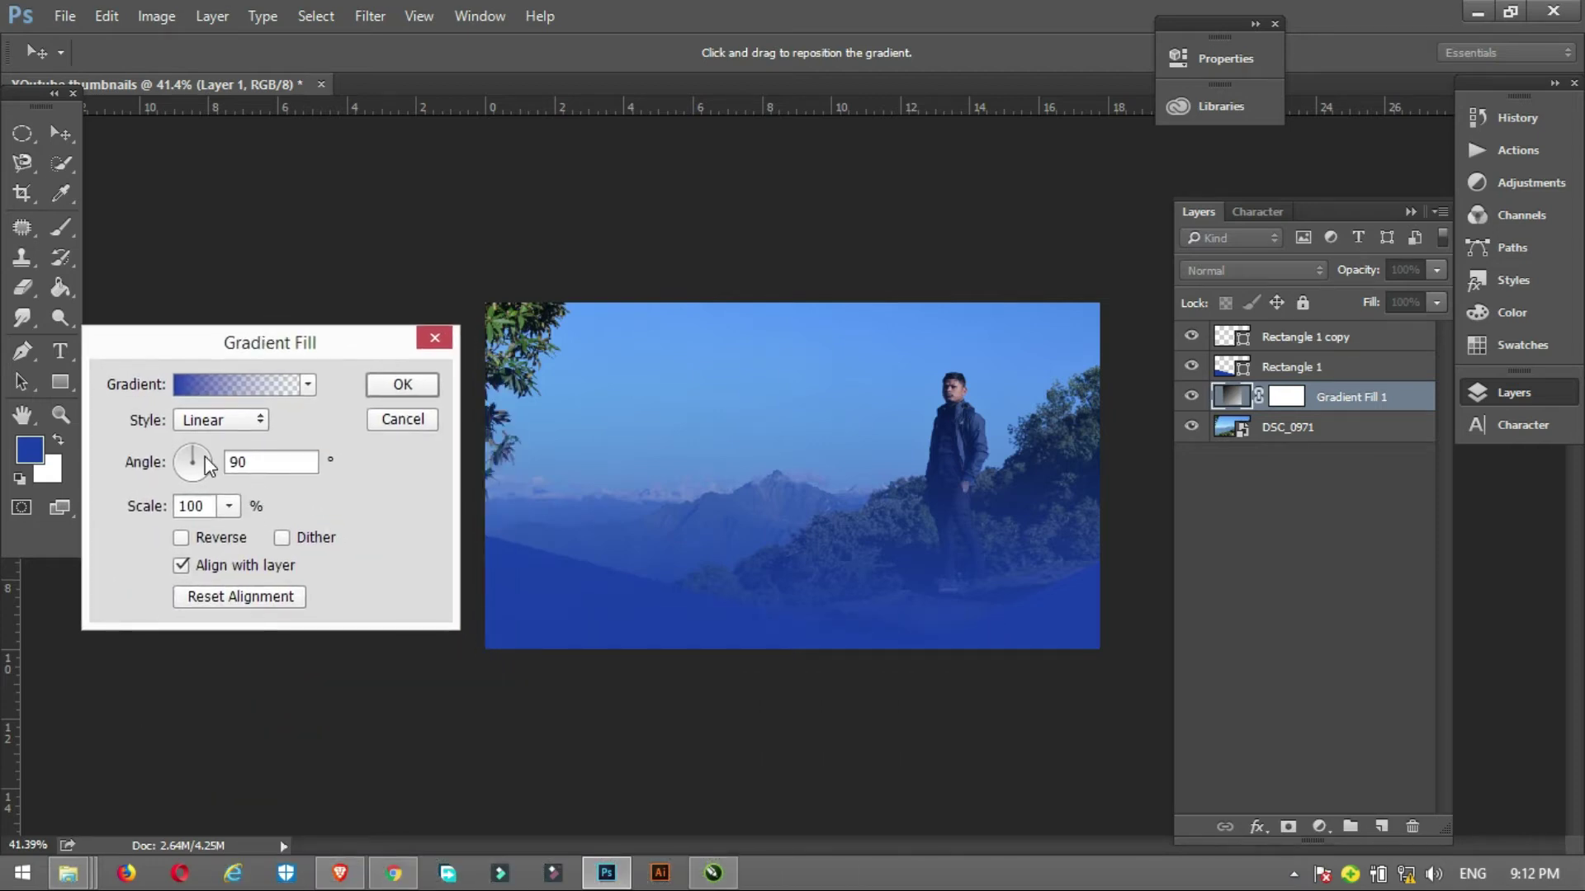
Try larger scales for the gradient fill, going up to 1000% and back down to 407%
left_click(230, 506)
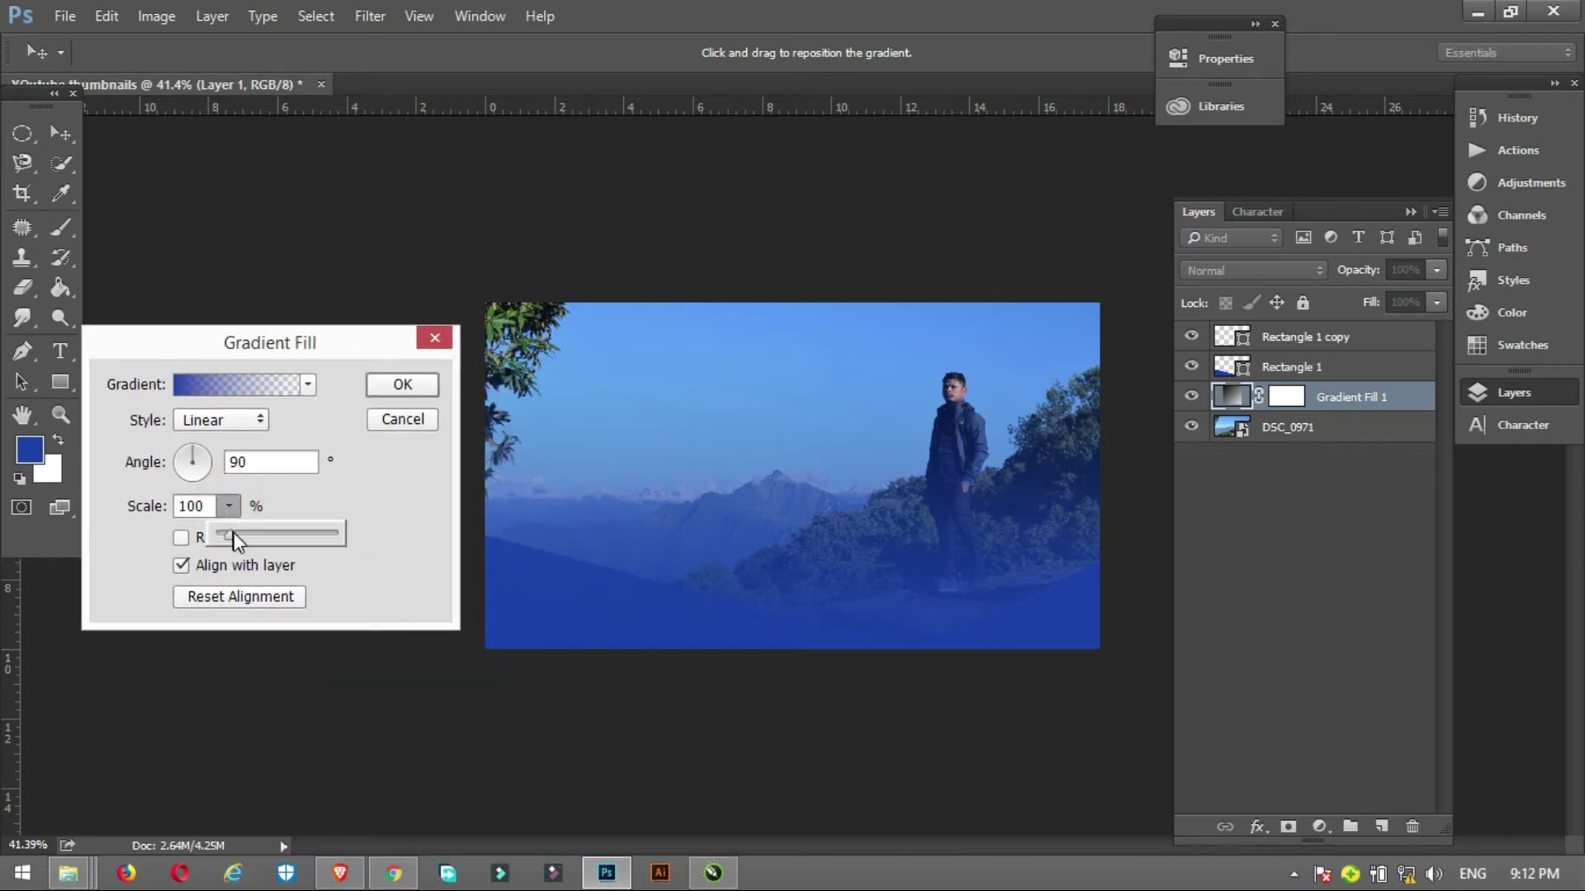
left_click_drag(269, 541, 334, 536)
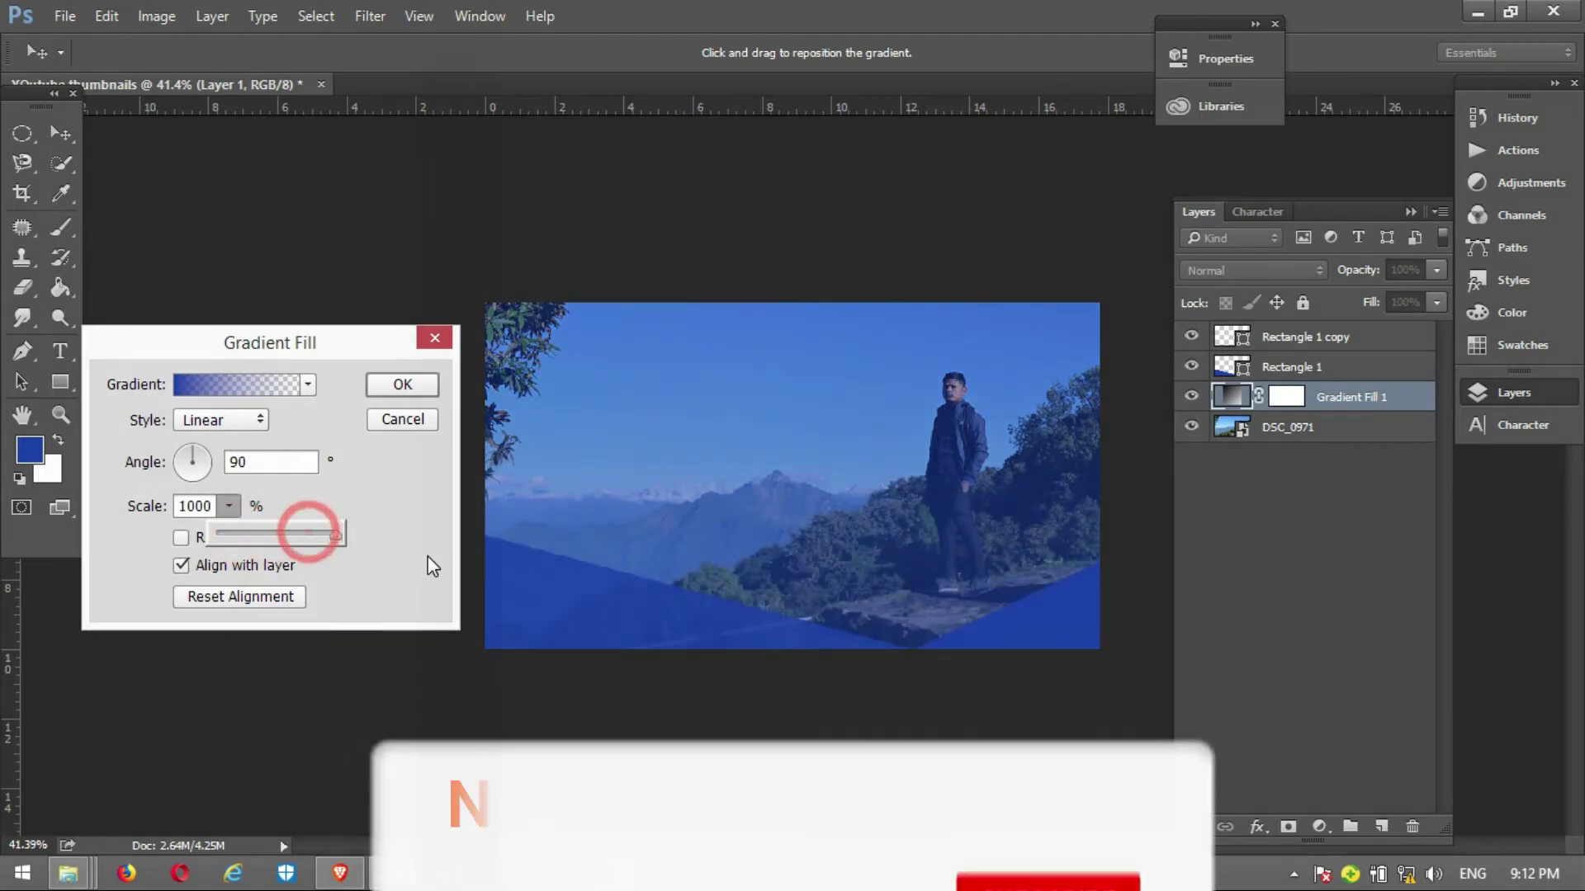
mouse_move(274, 537)
left_mouse_down()
mouse_move(219, 536)
mouse_move(265, 538)
left_mouse_up()
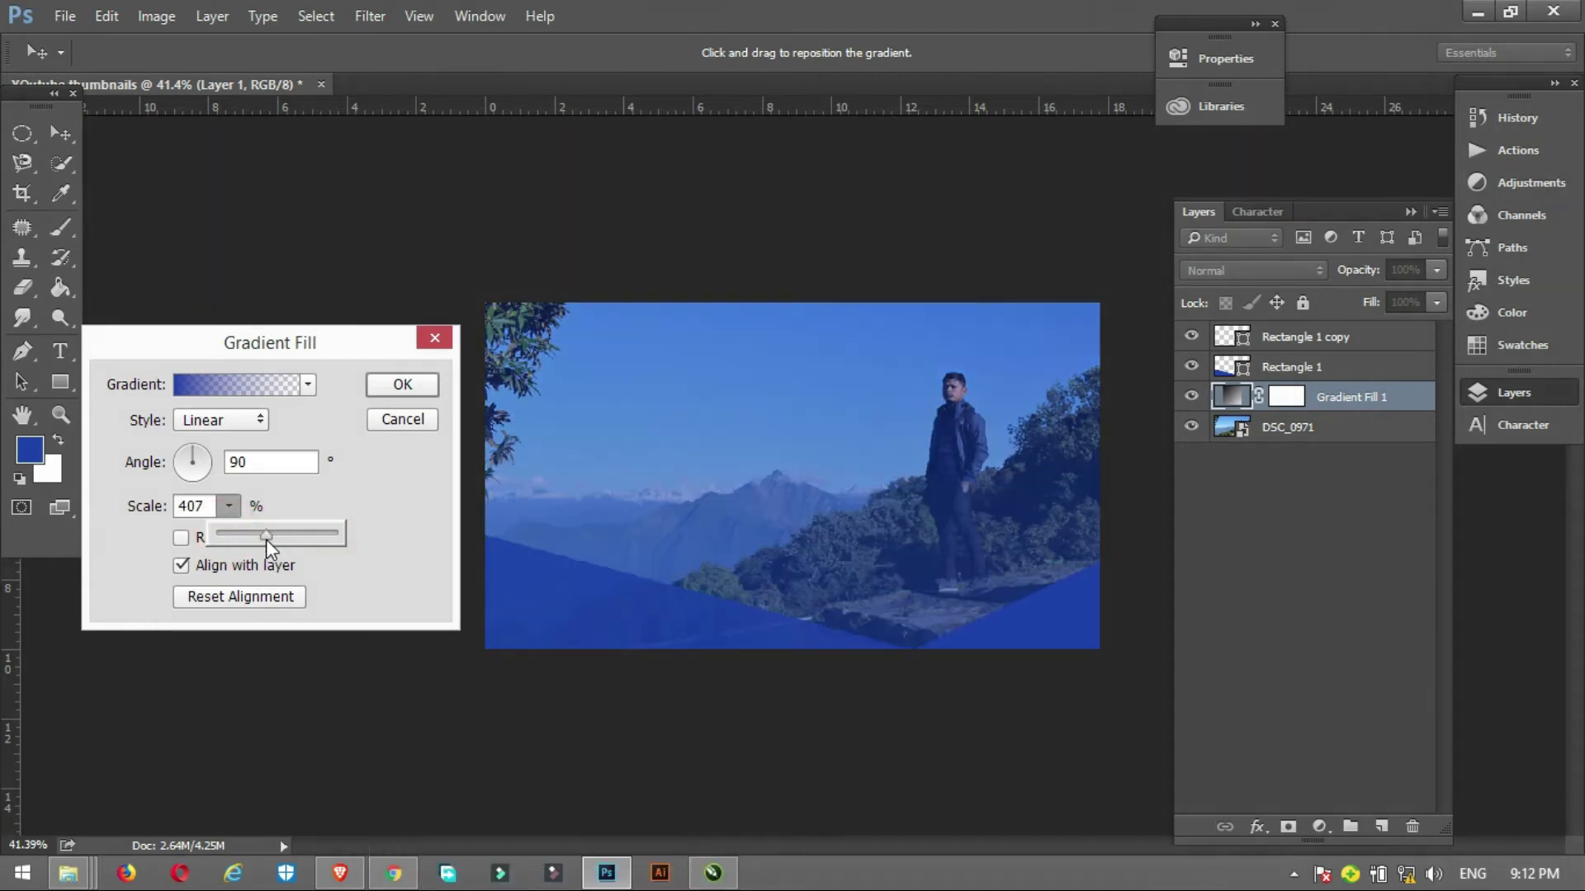
Try the black-to-white preset for the gradient and return to the Foreground to Transparent preset
left_click(307, 385)
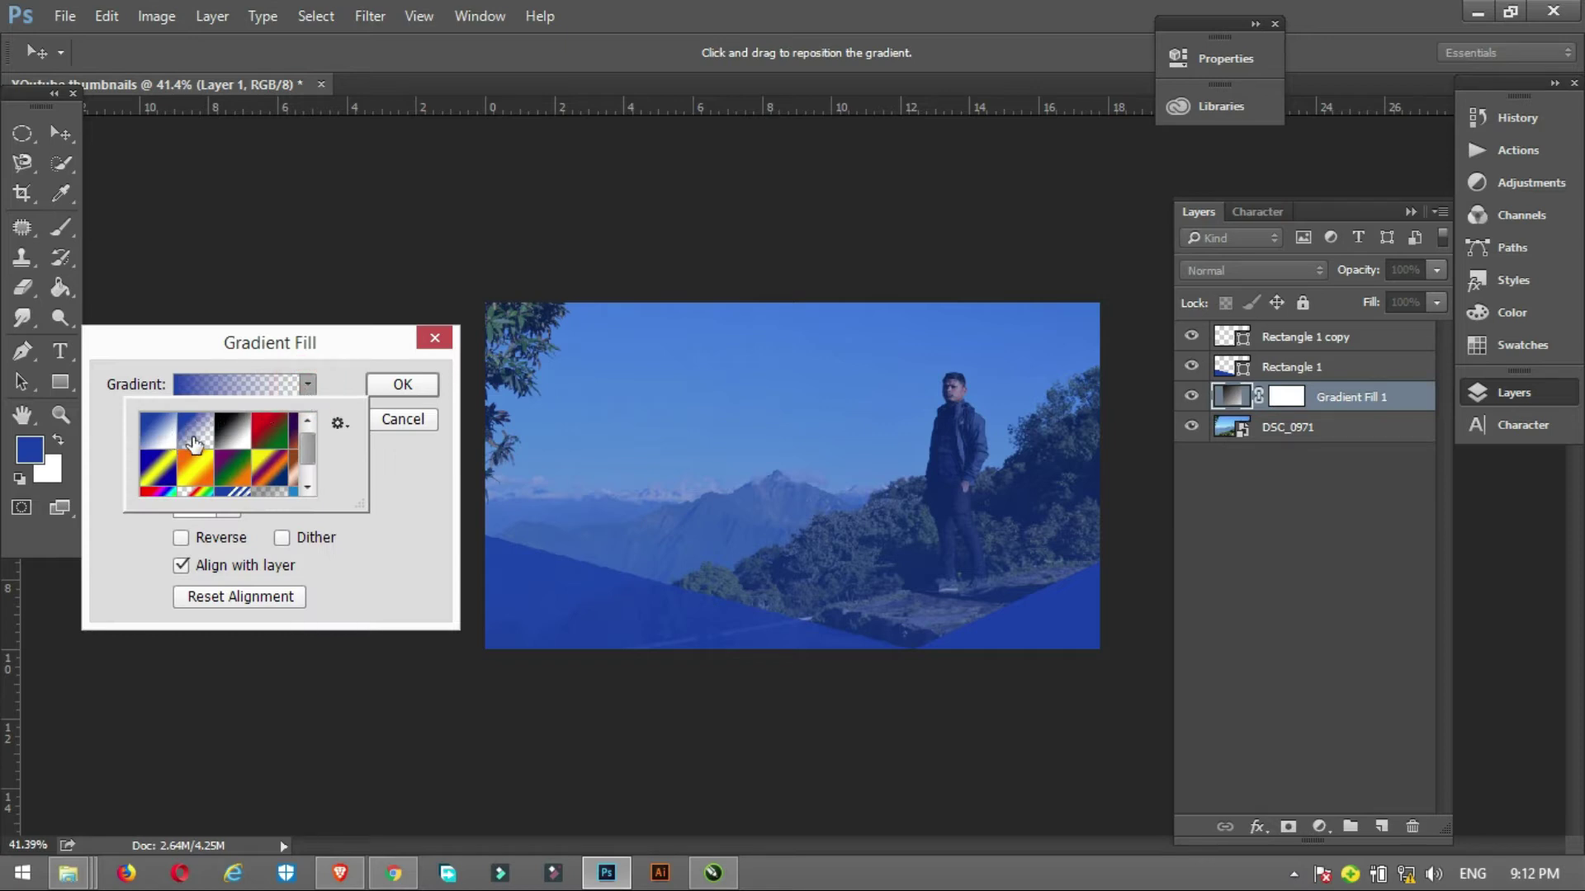
left_click(232, 430)
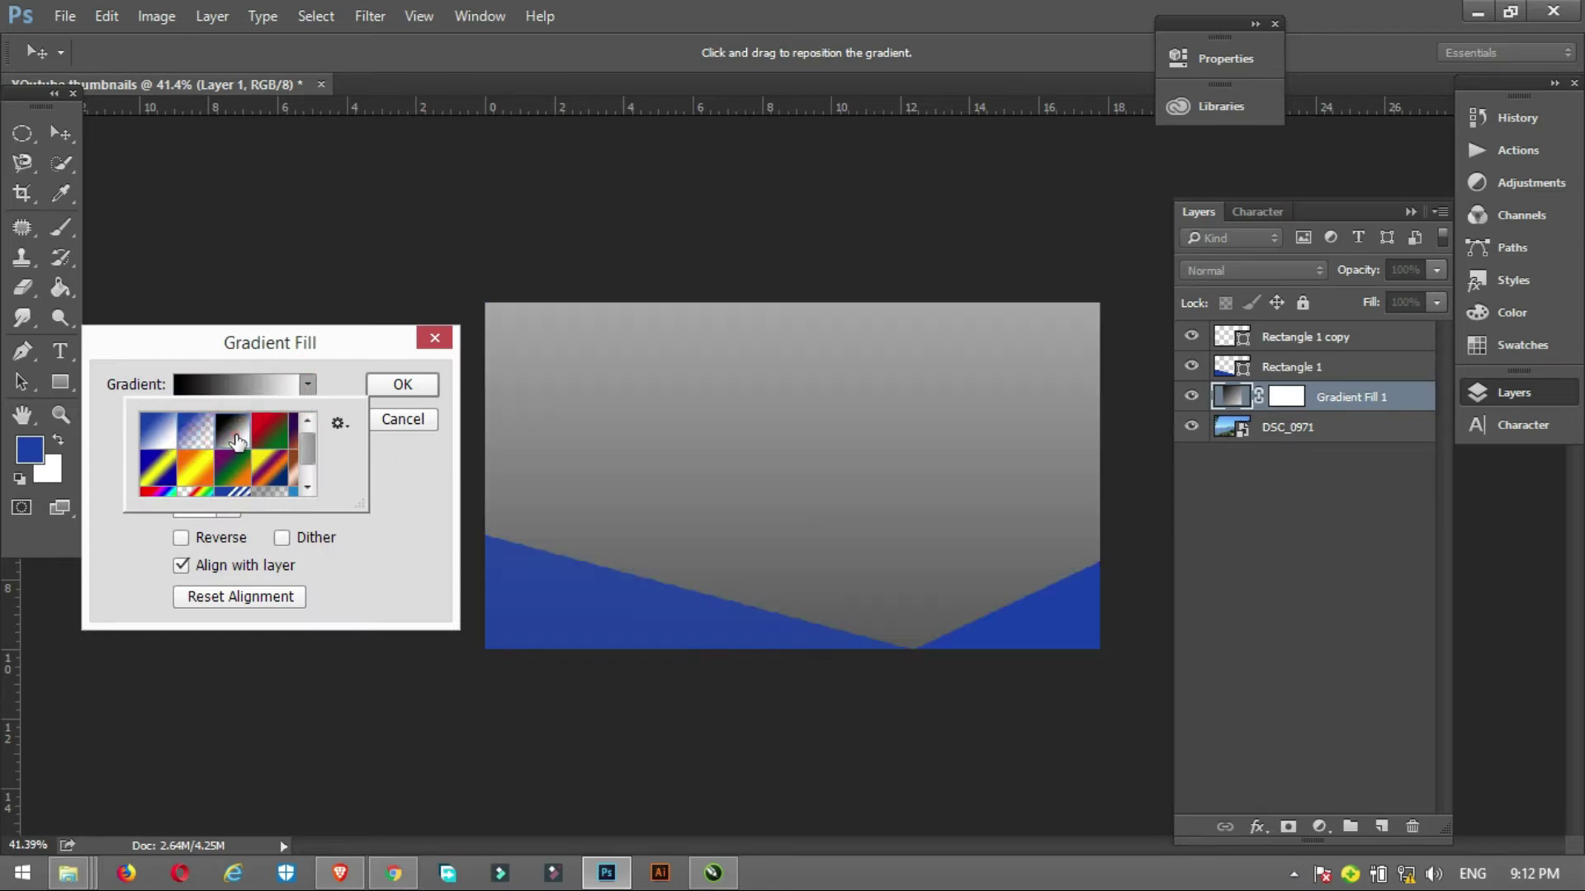
left_click(195, 436)
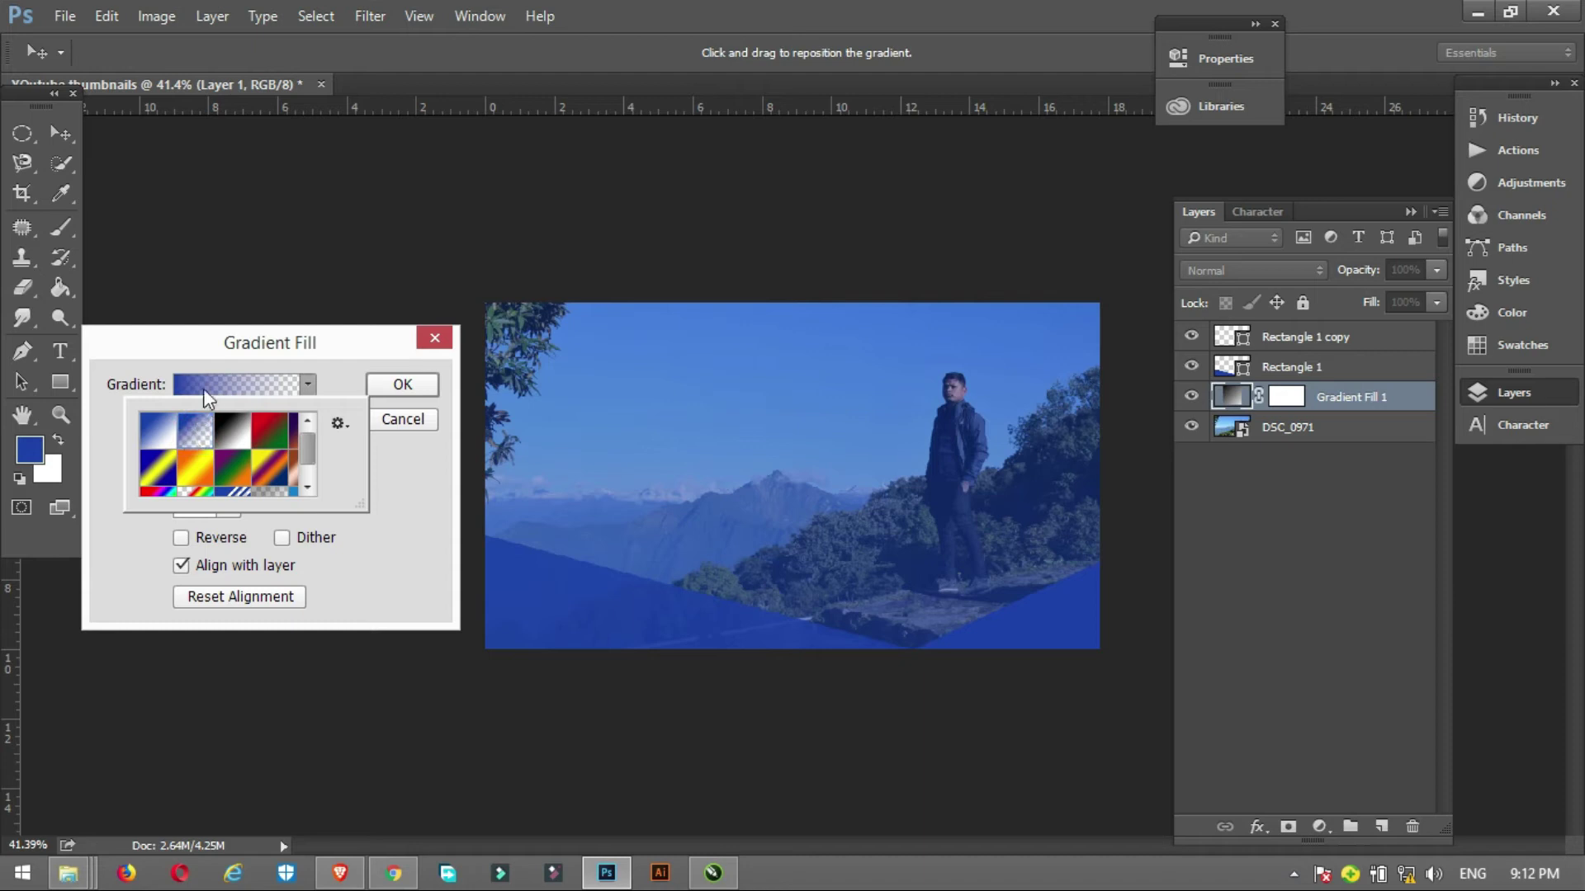
Move the end color stop of the Foreground to Transparent gradient close to its starting color stop and accept the edit
left_click(208, 400)
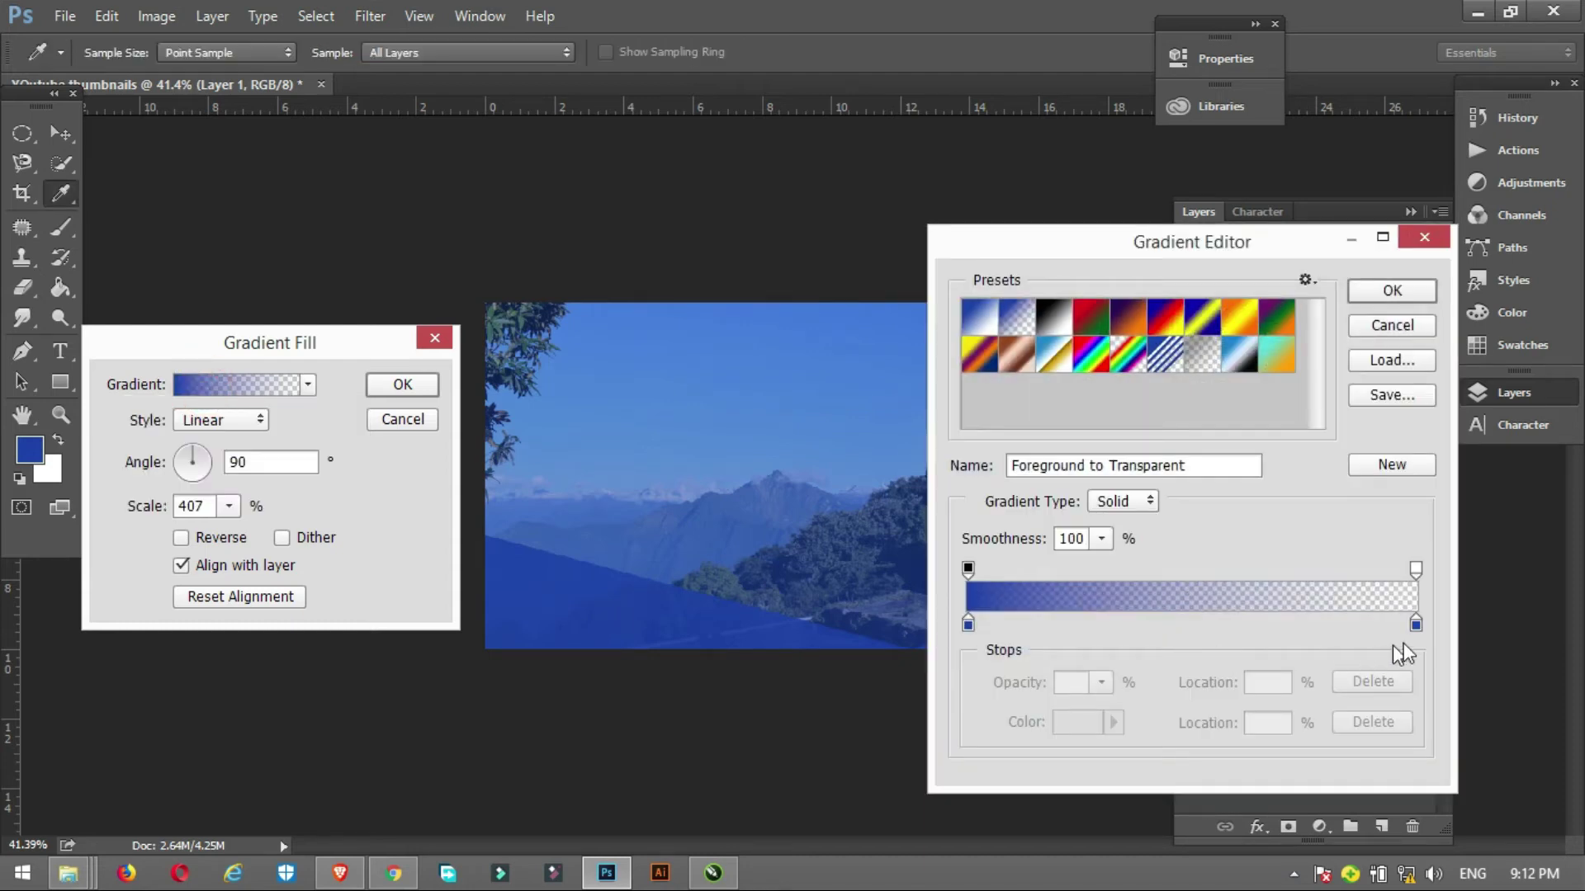
left_click_drag(1416, 625, 1026, 635)
left_click(1016, 624)
left_click(1392, 291)
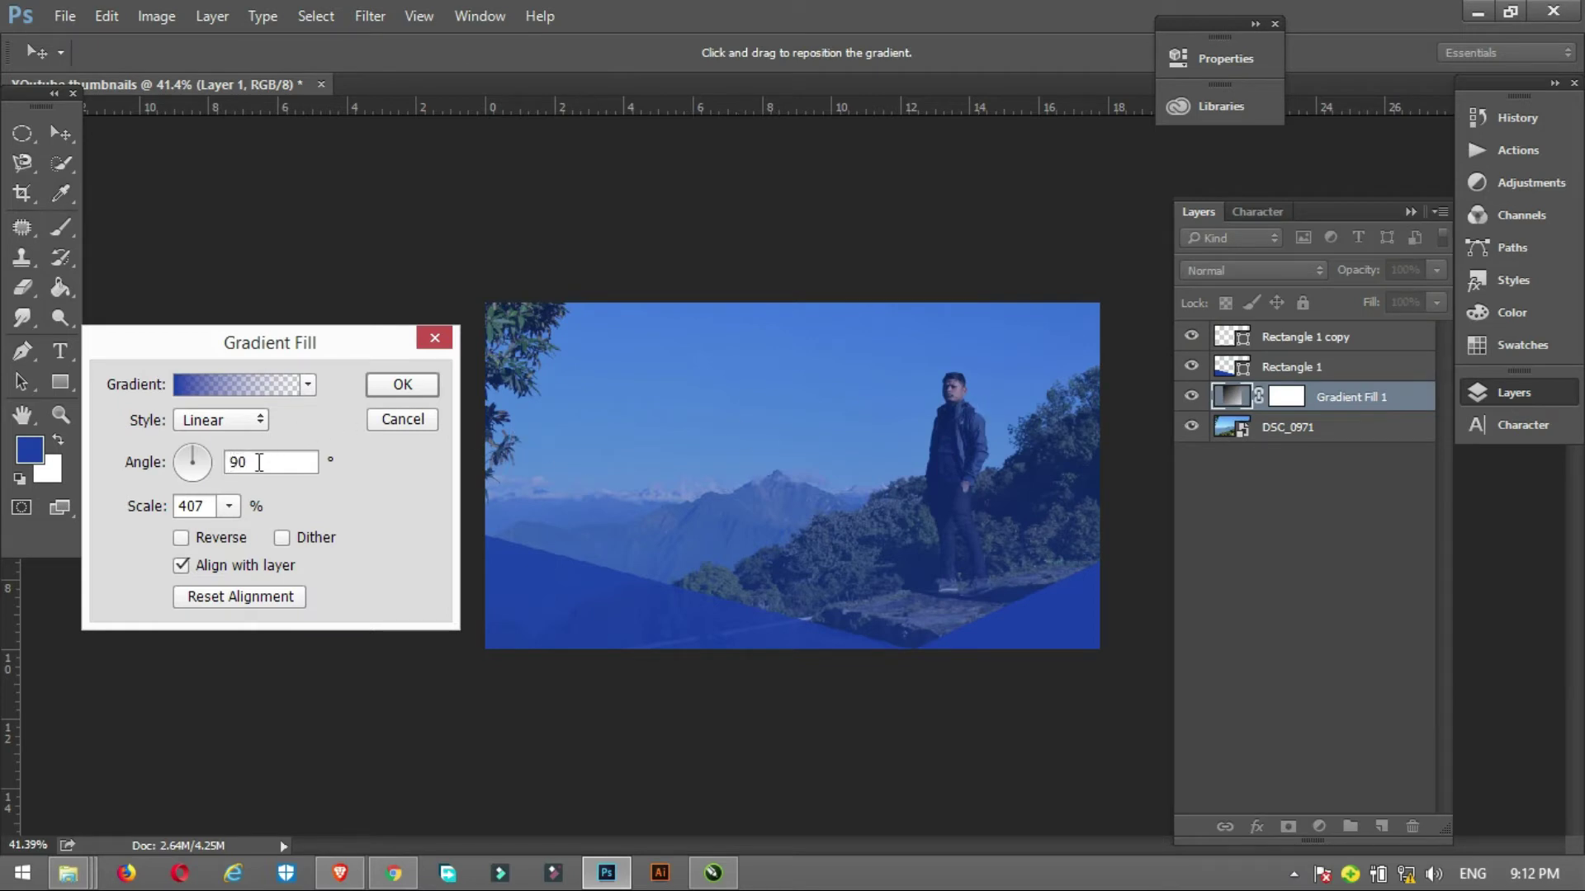
Set the gradient fill's scale to 298% and turn off Align with layer
left_click_drag(229, 506, 198, 574)
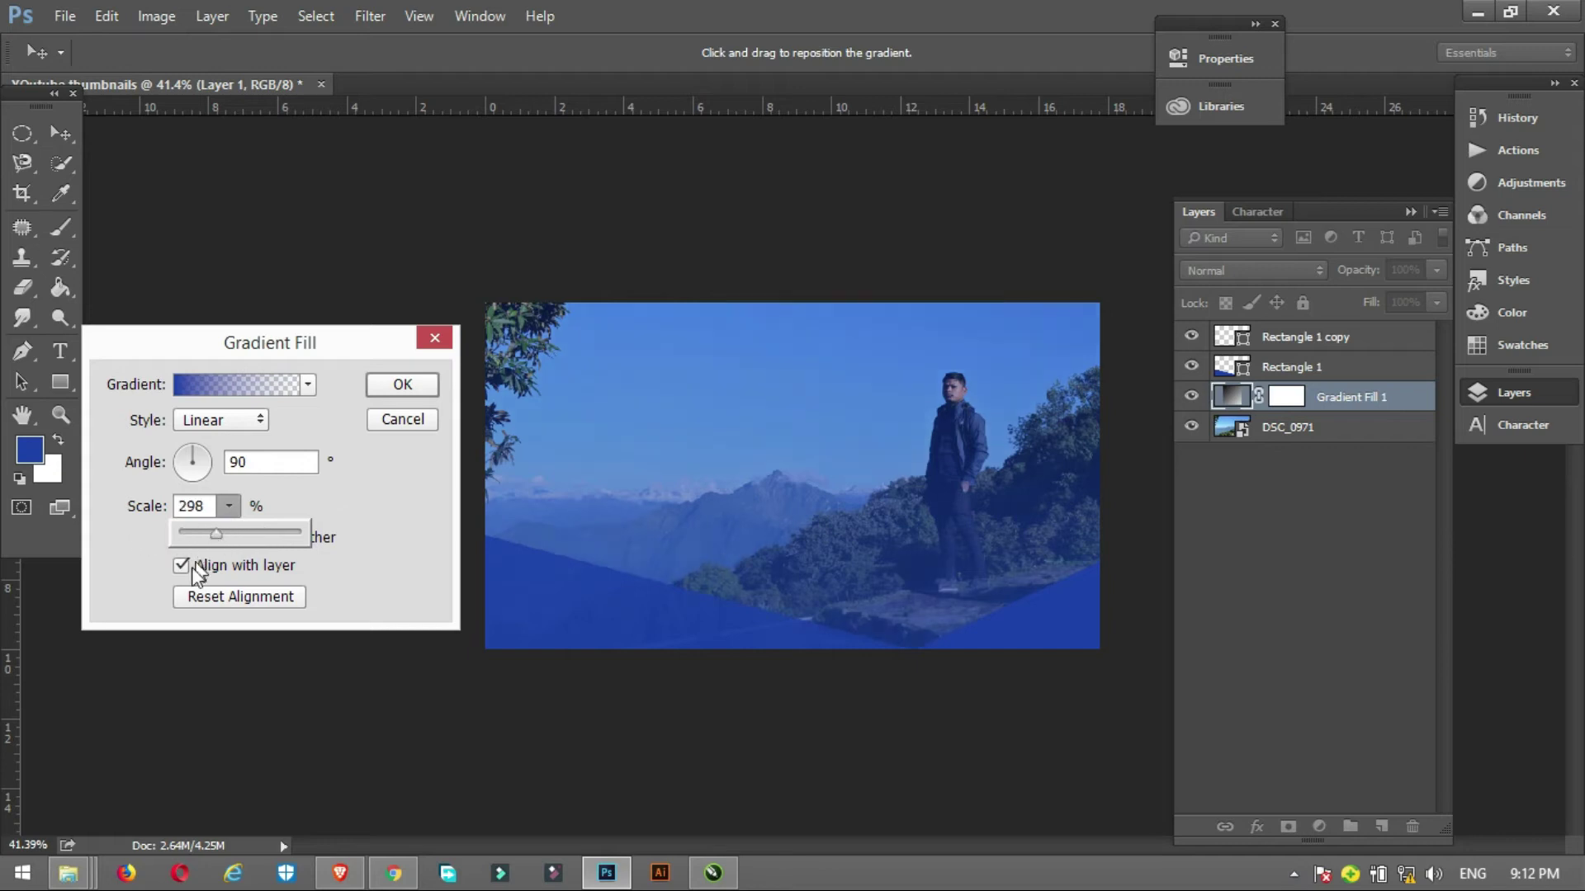
left_click(182, 566)
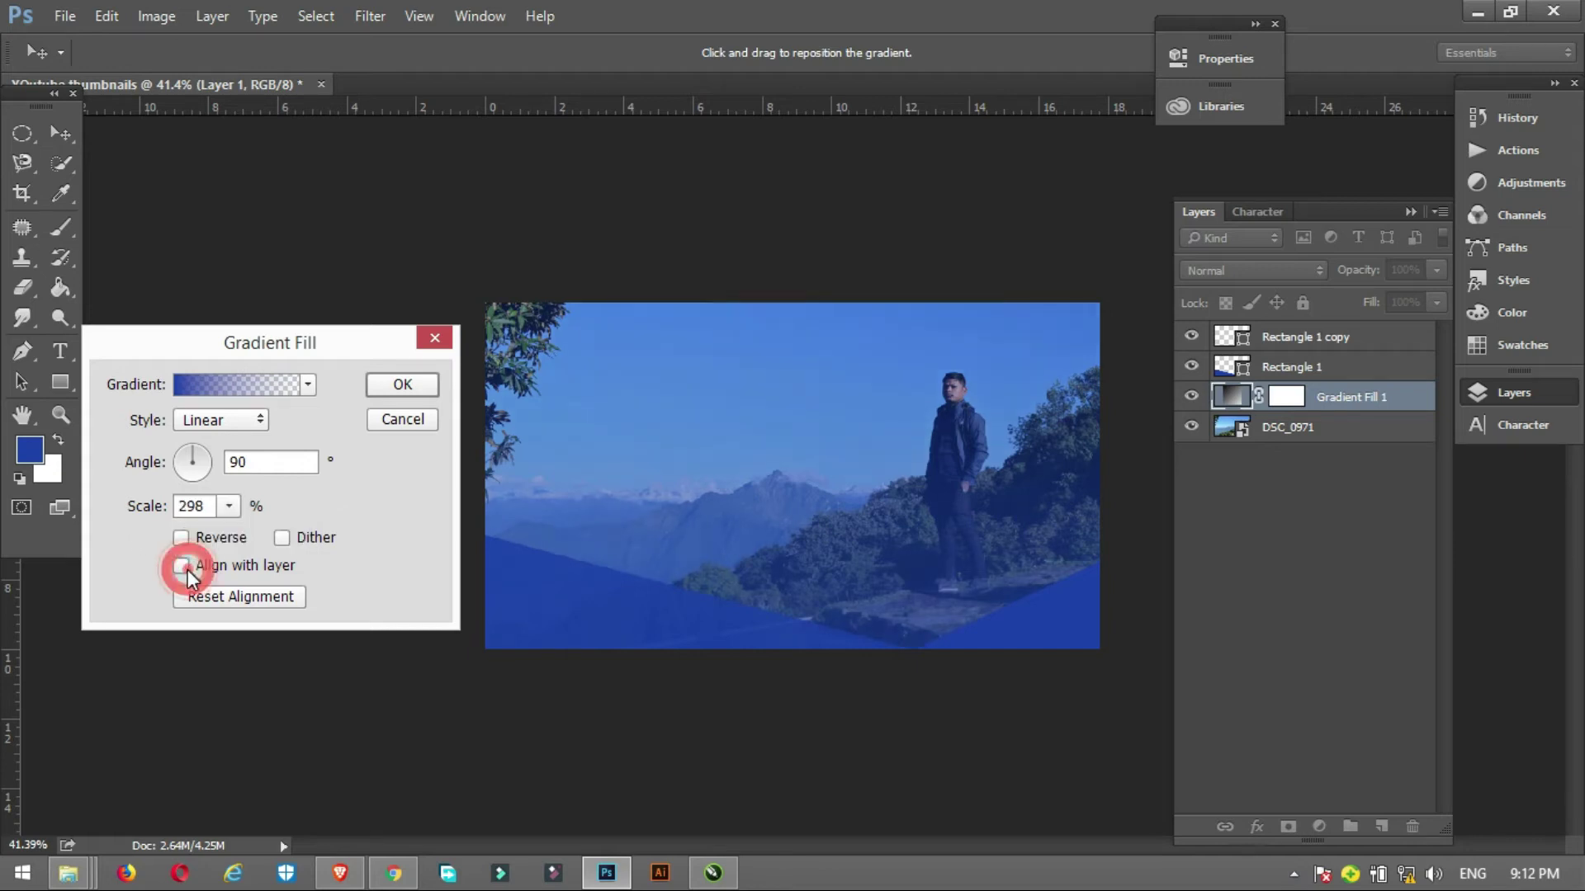
Try the Radial gradient style, switch back to Linear and apply the gradient fill
left_click(259, 421)
left_click(248, 458)
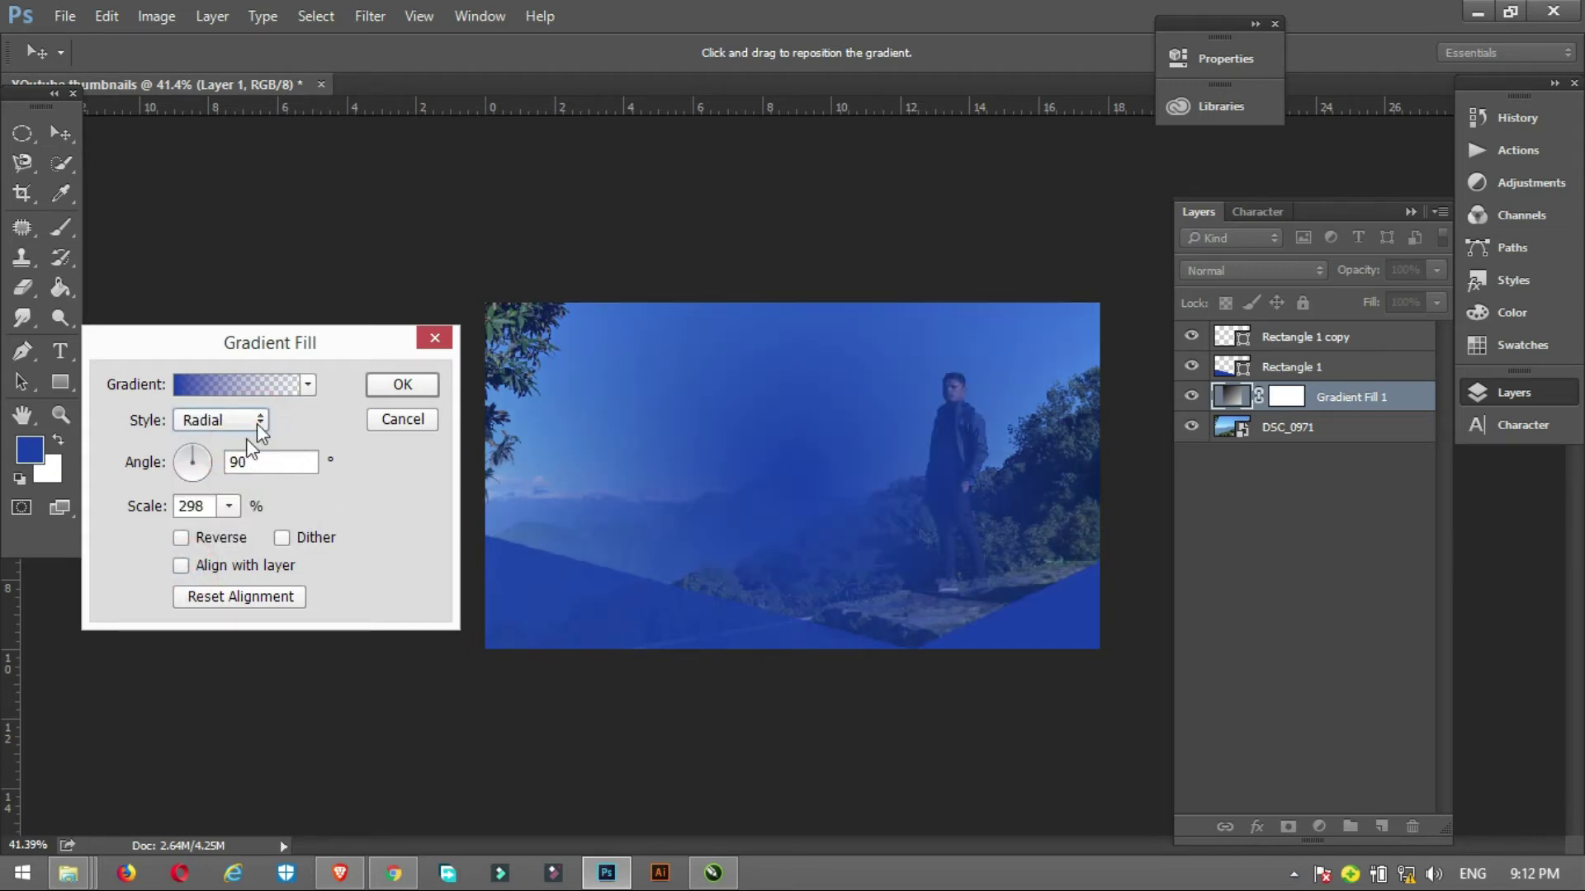
left_click(279, 388)
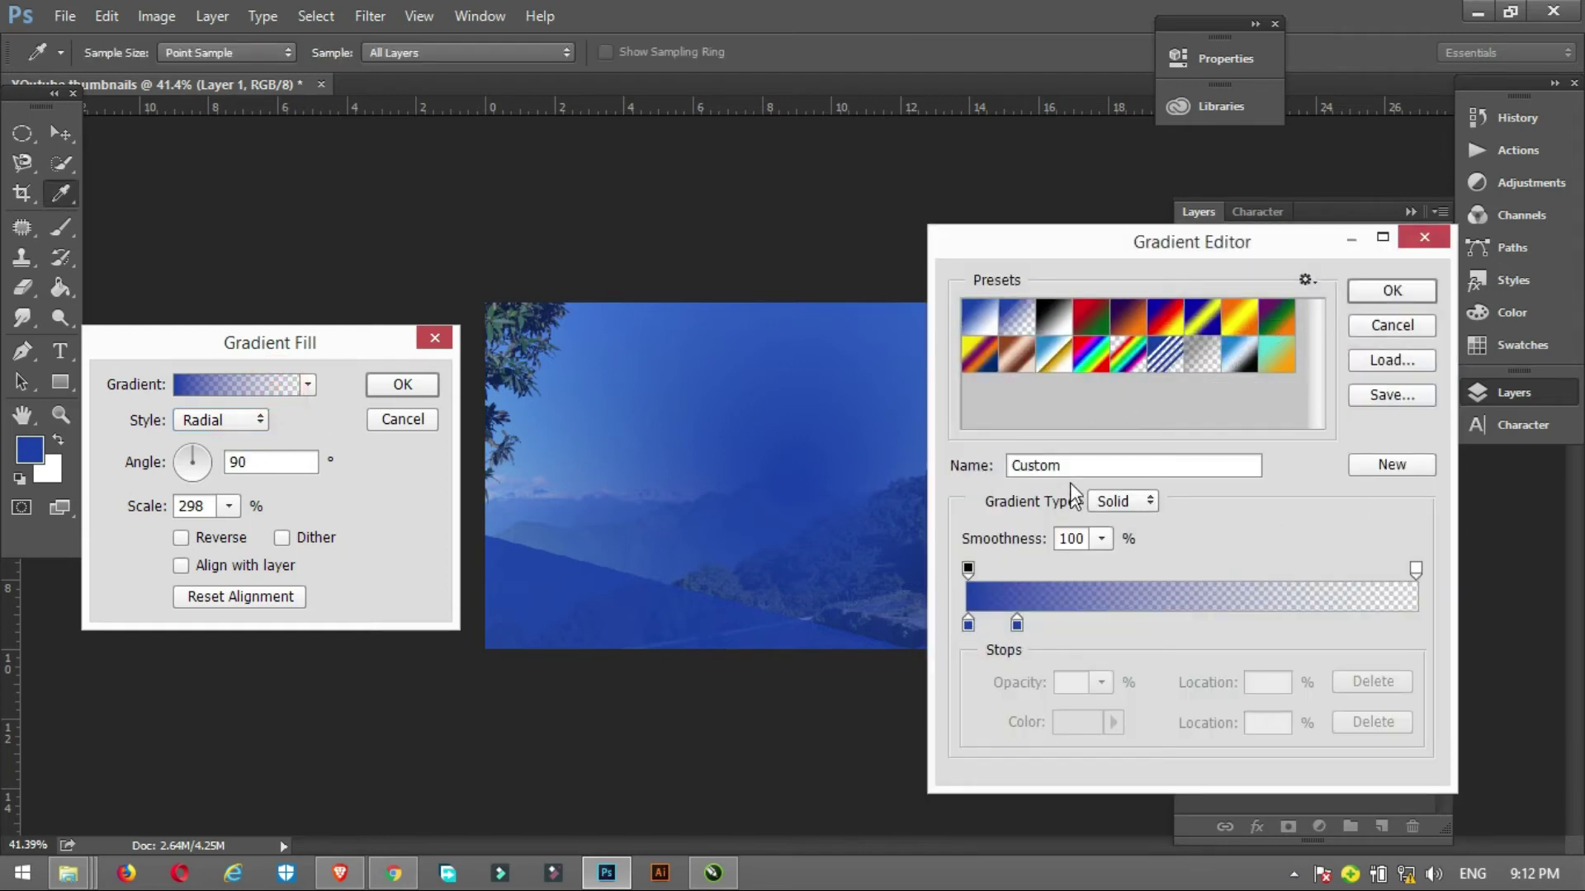
left_click(1391, 327)
left_click(237, 422)
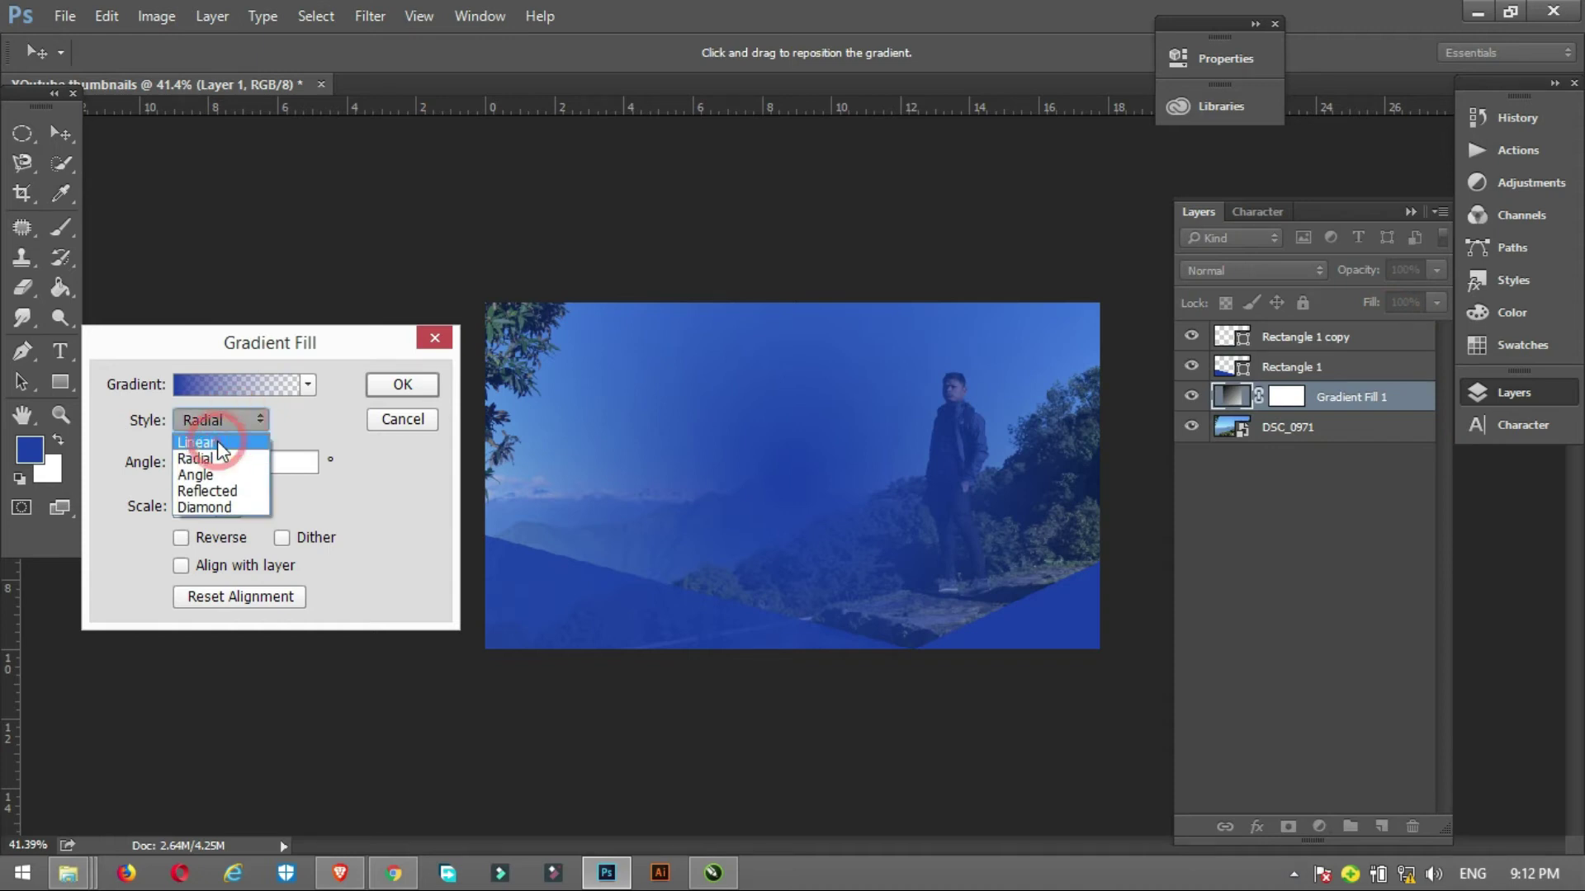
left_click(216, 441)
left_click(419, 384)
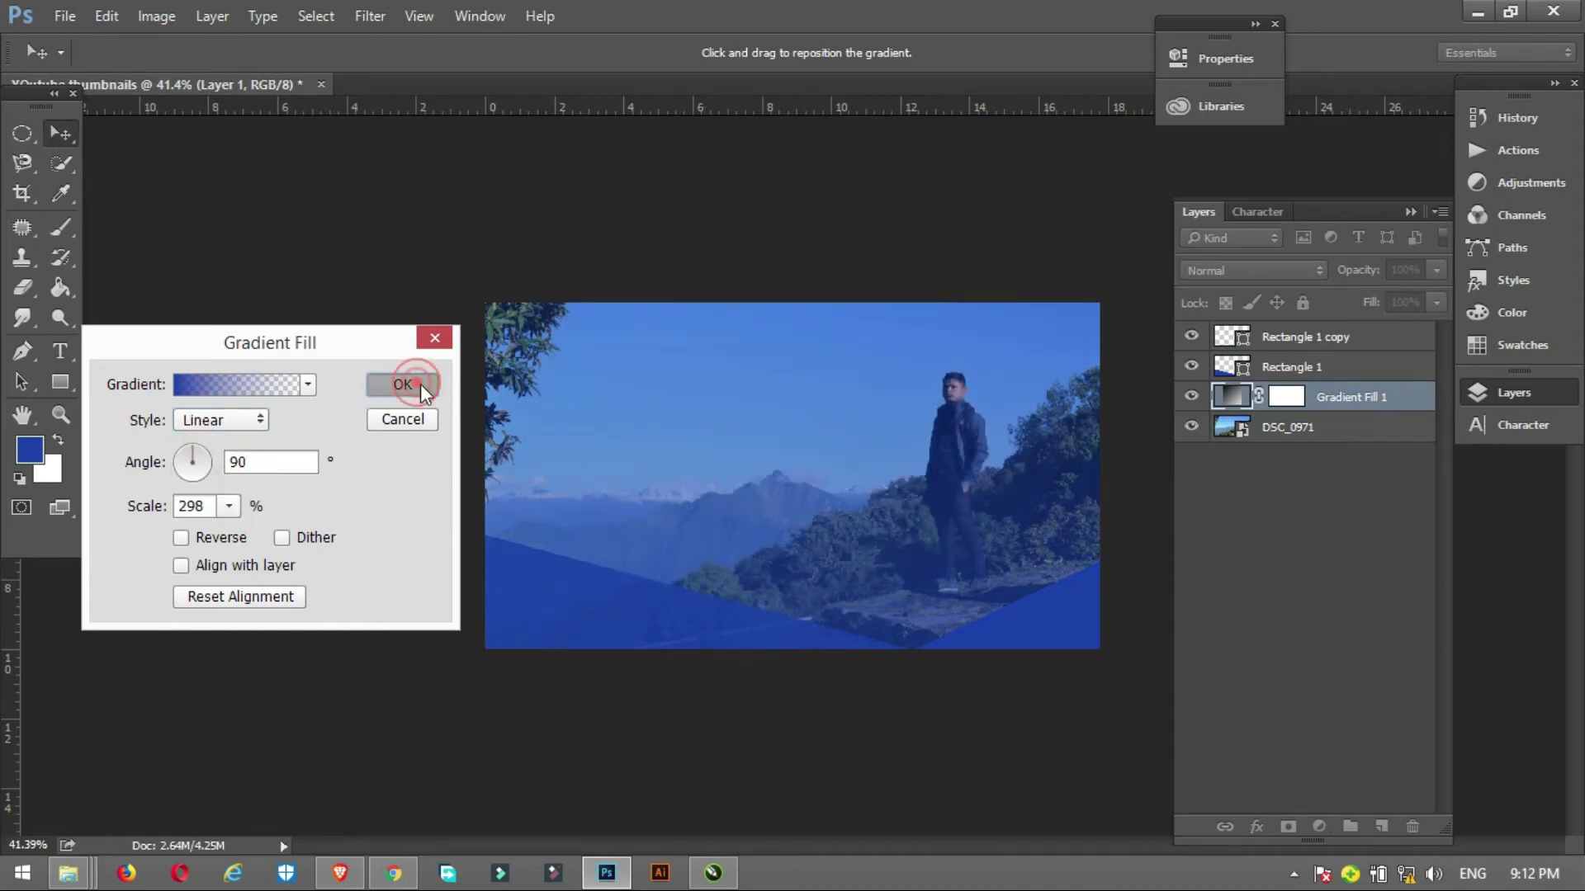
Compare the thumbnail with the Gradient Fill 1 layer hidden and shown
left_click_drag(819, 492, 823, 558)
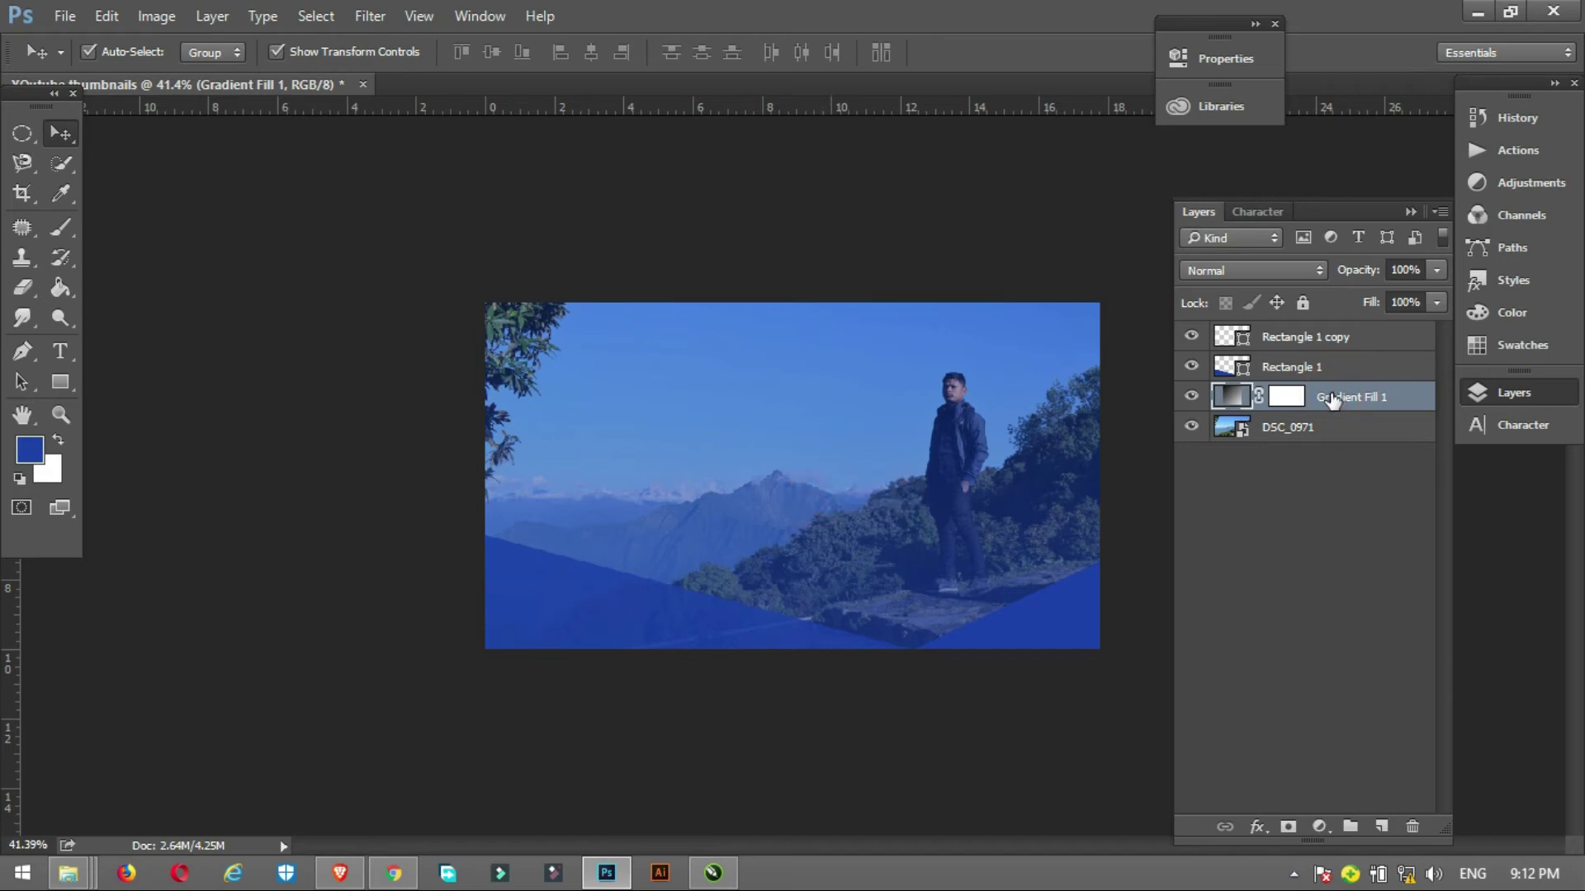
left_click_drag(855, 467, 966, 513)
left_click(1191, 397)
left_click(1191, 398)
left_click(1191, 397)
left_click(1191, 398)
left_click(1191, 399)
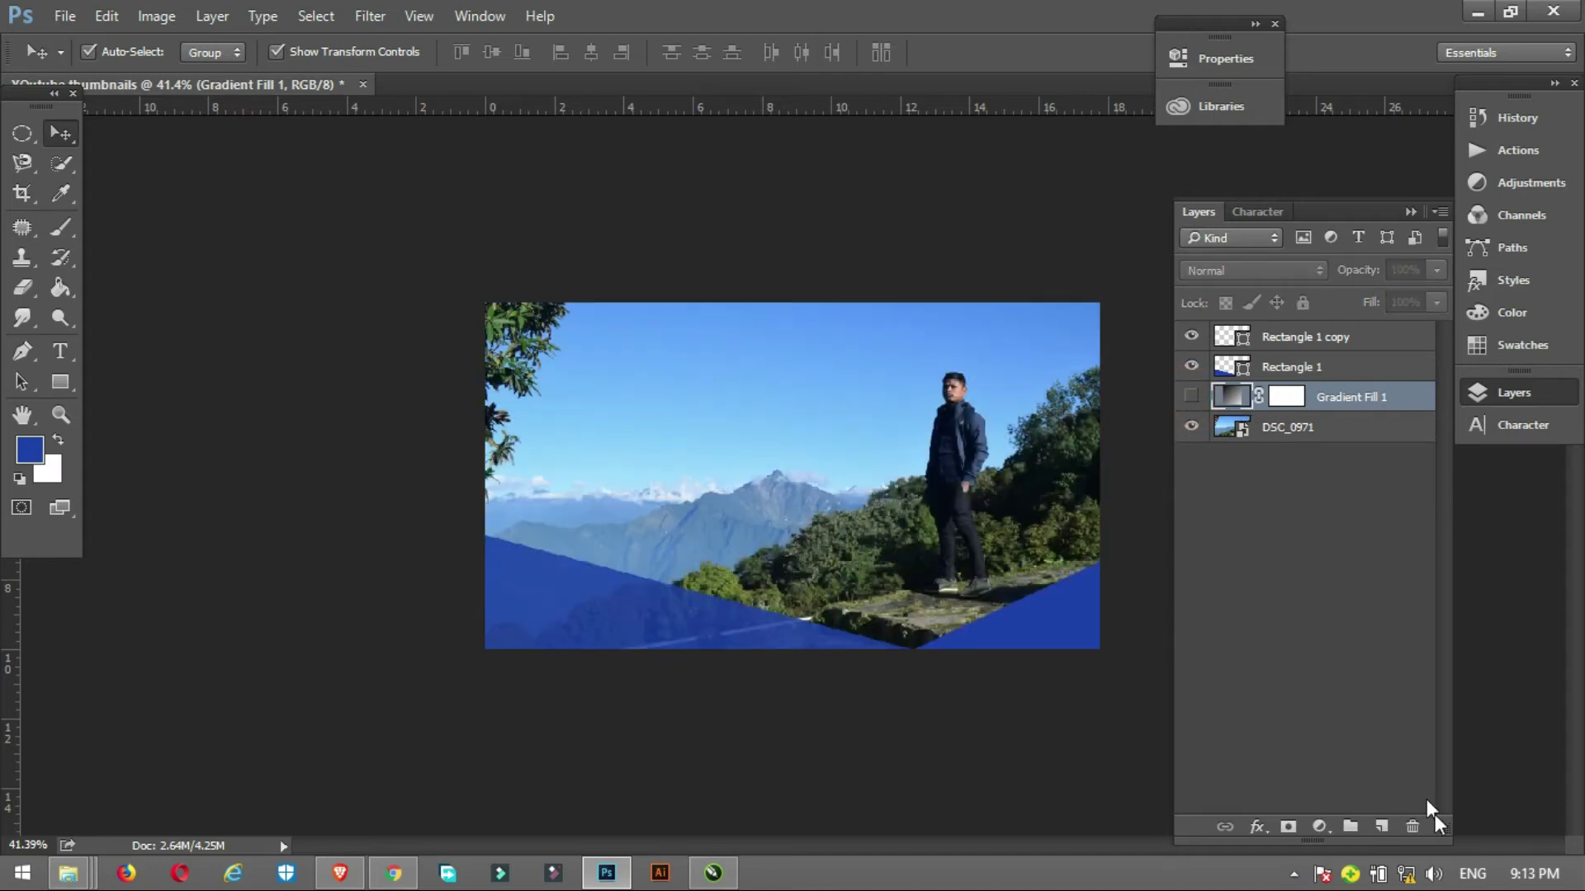
left_click(1191, 397)
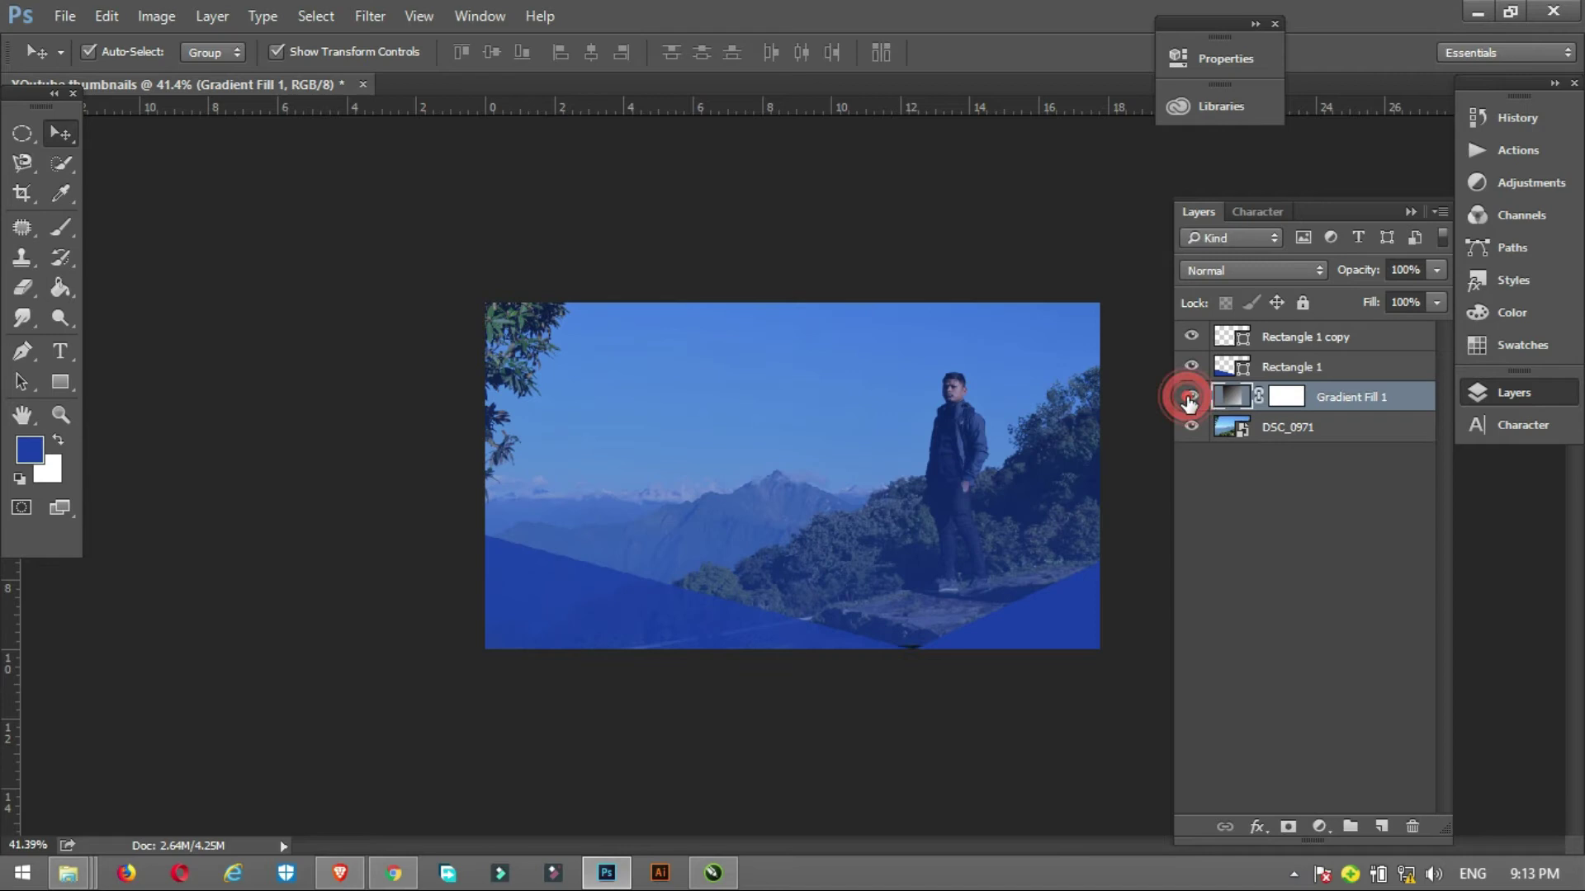
Try the Luminosity blend mode on the Gradient Fill 1 layer and settle on Screen
left_click(1256, 270)
left_click(1213, 721)
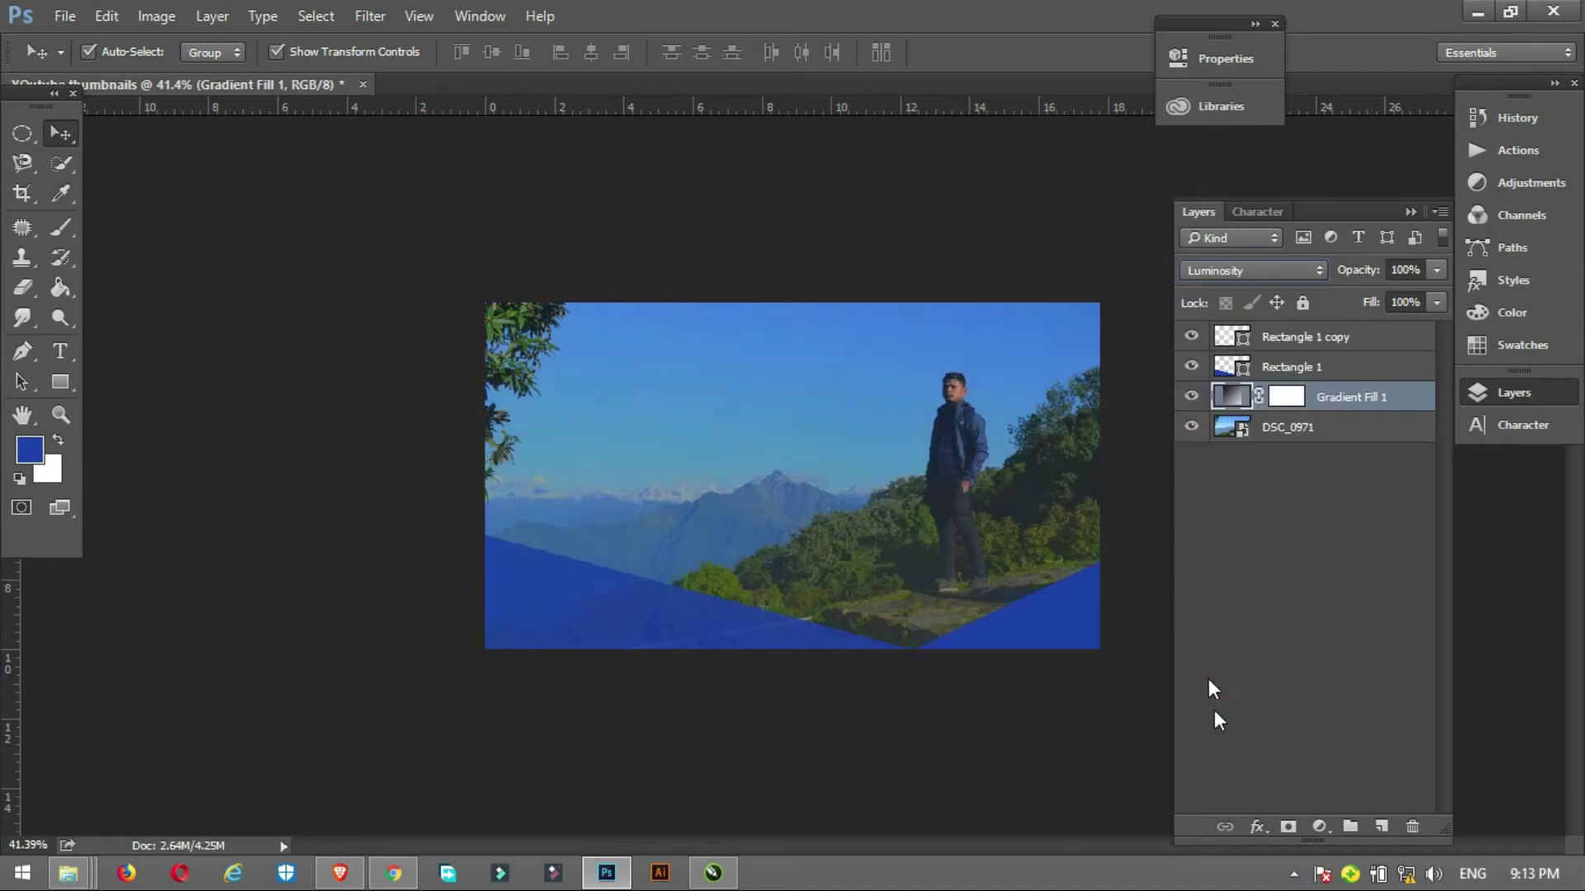
left_click(1244, 266)
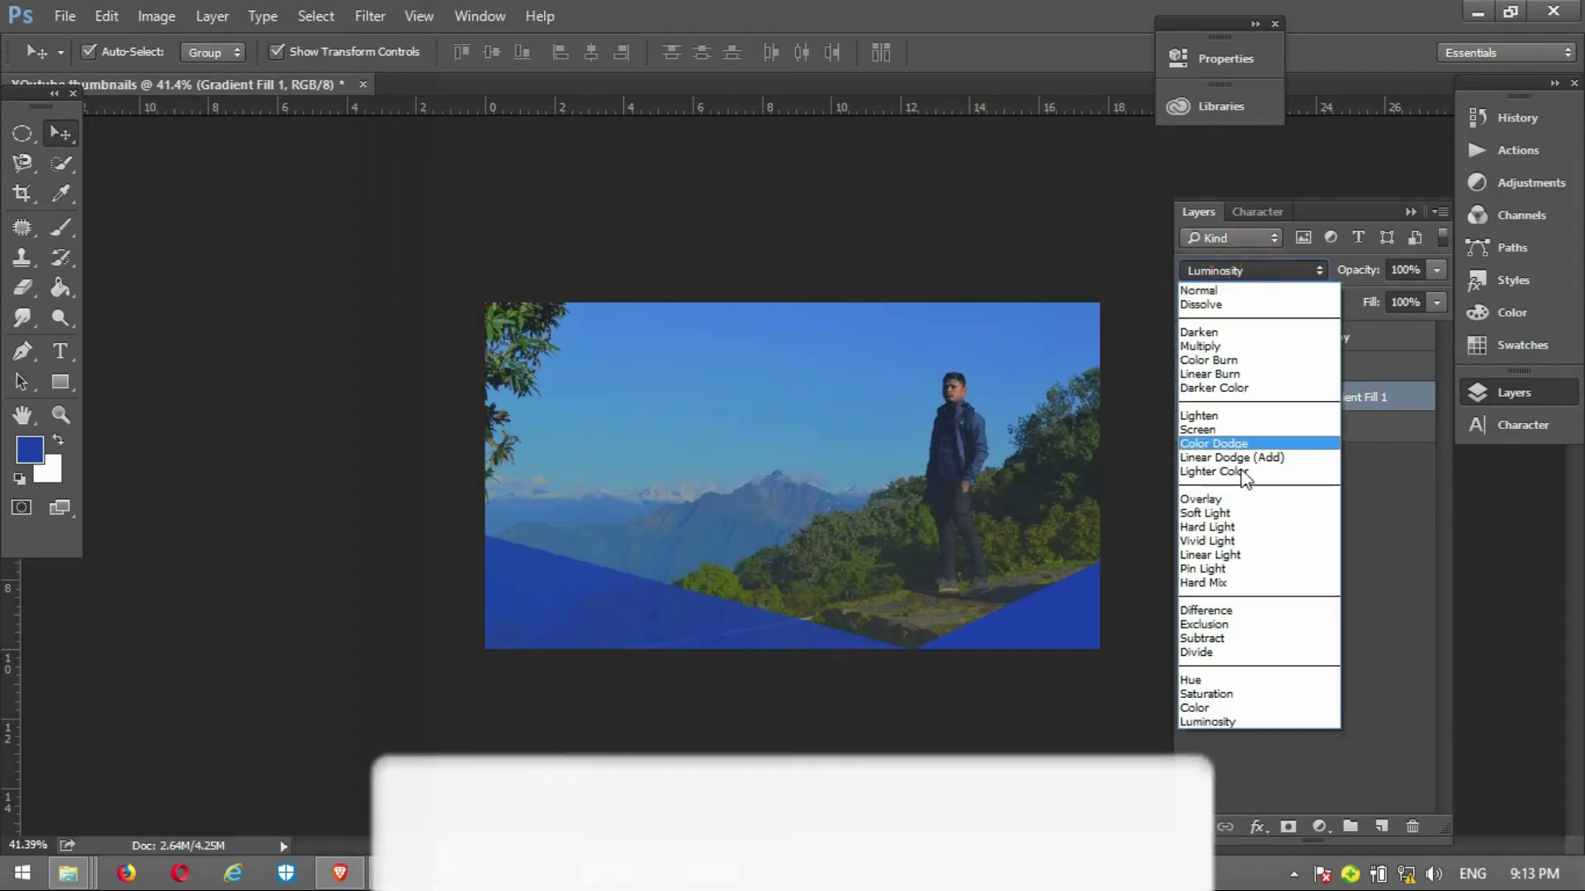
left_click(1232, 428)
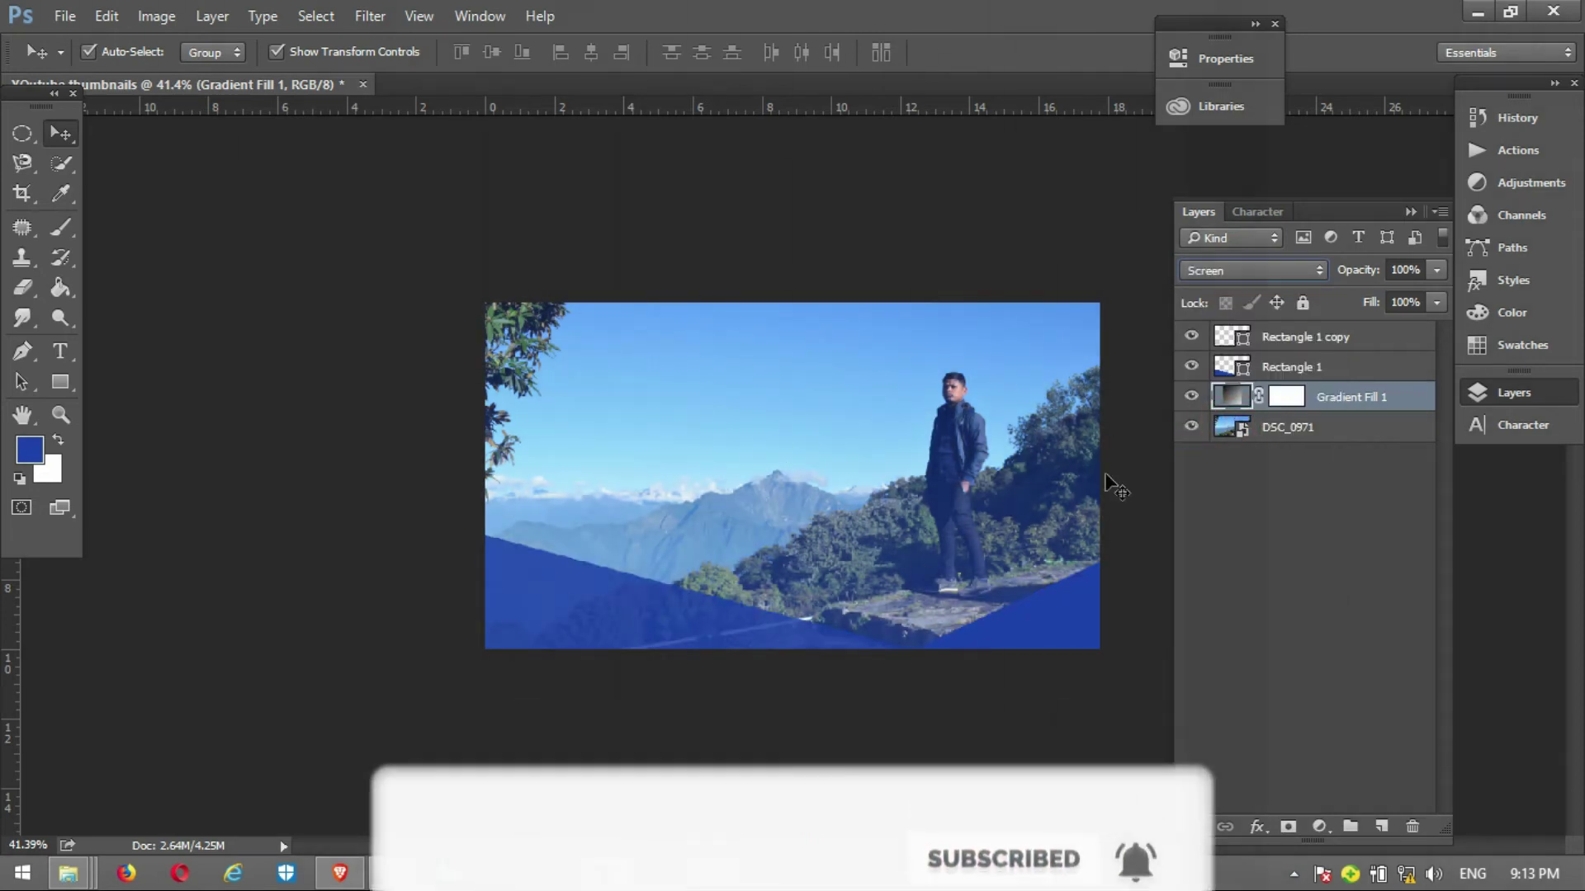
Check the effect of the Screen blend by hiding and showing the gradient fill layer
left_click(1191, 397)
left_click(1190, 397)
left_click(1191, 397)
left_click(1191, 397)
left_click(1191, 397)
left_click(1191, 397)
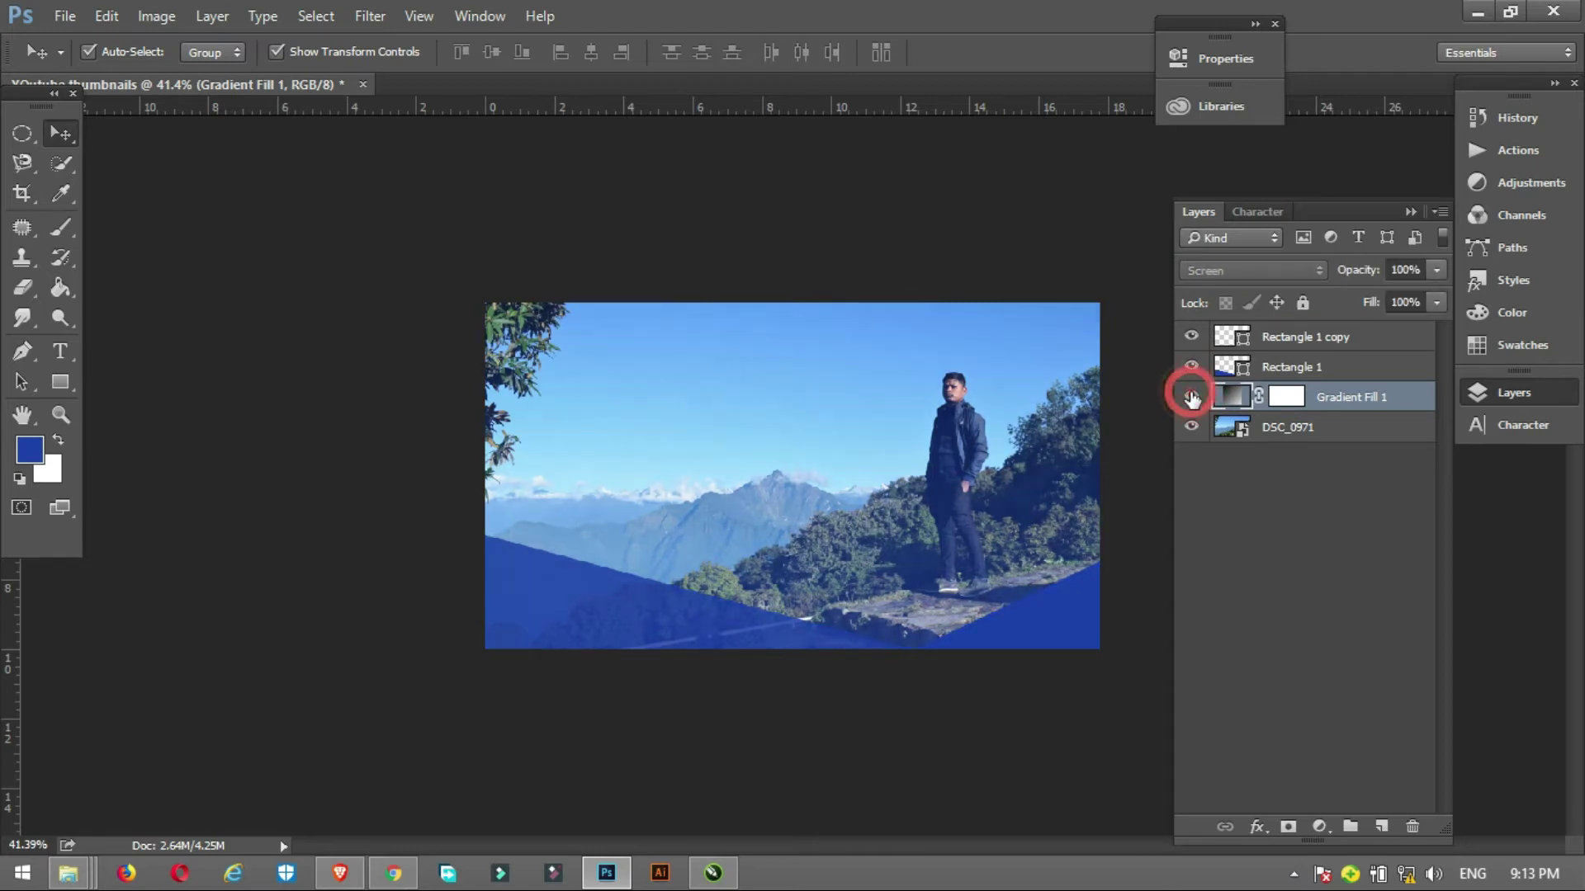
Change the starting color stop of the Gradient Fill 1 gradient to black and apply the change
double_click(1236, 398)
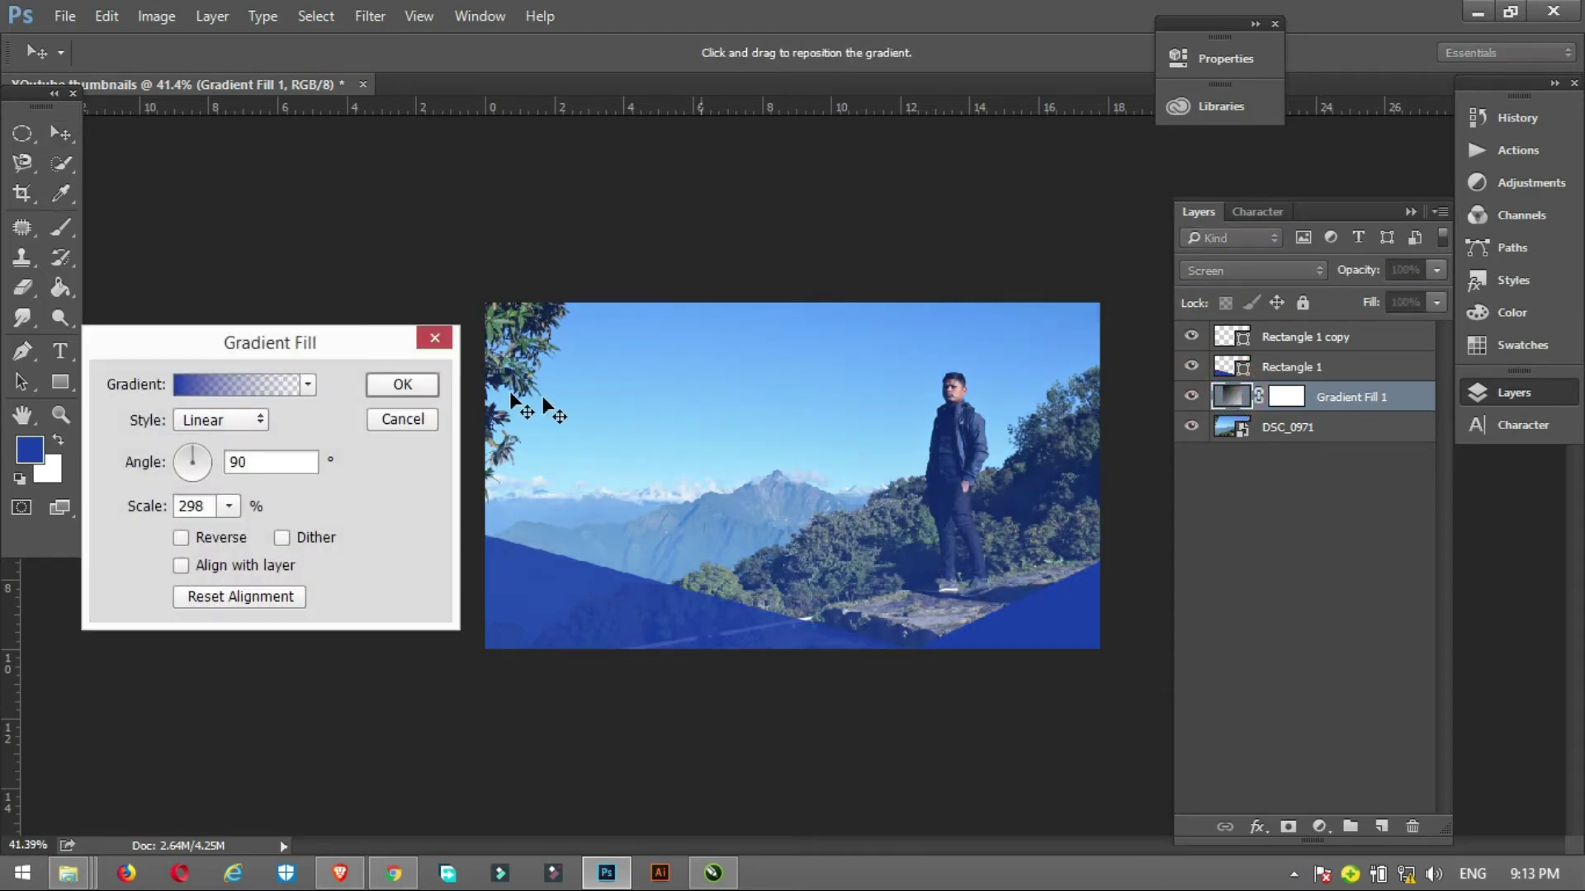
left_click(186, 391)
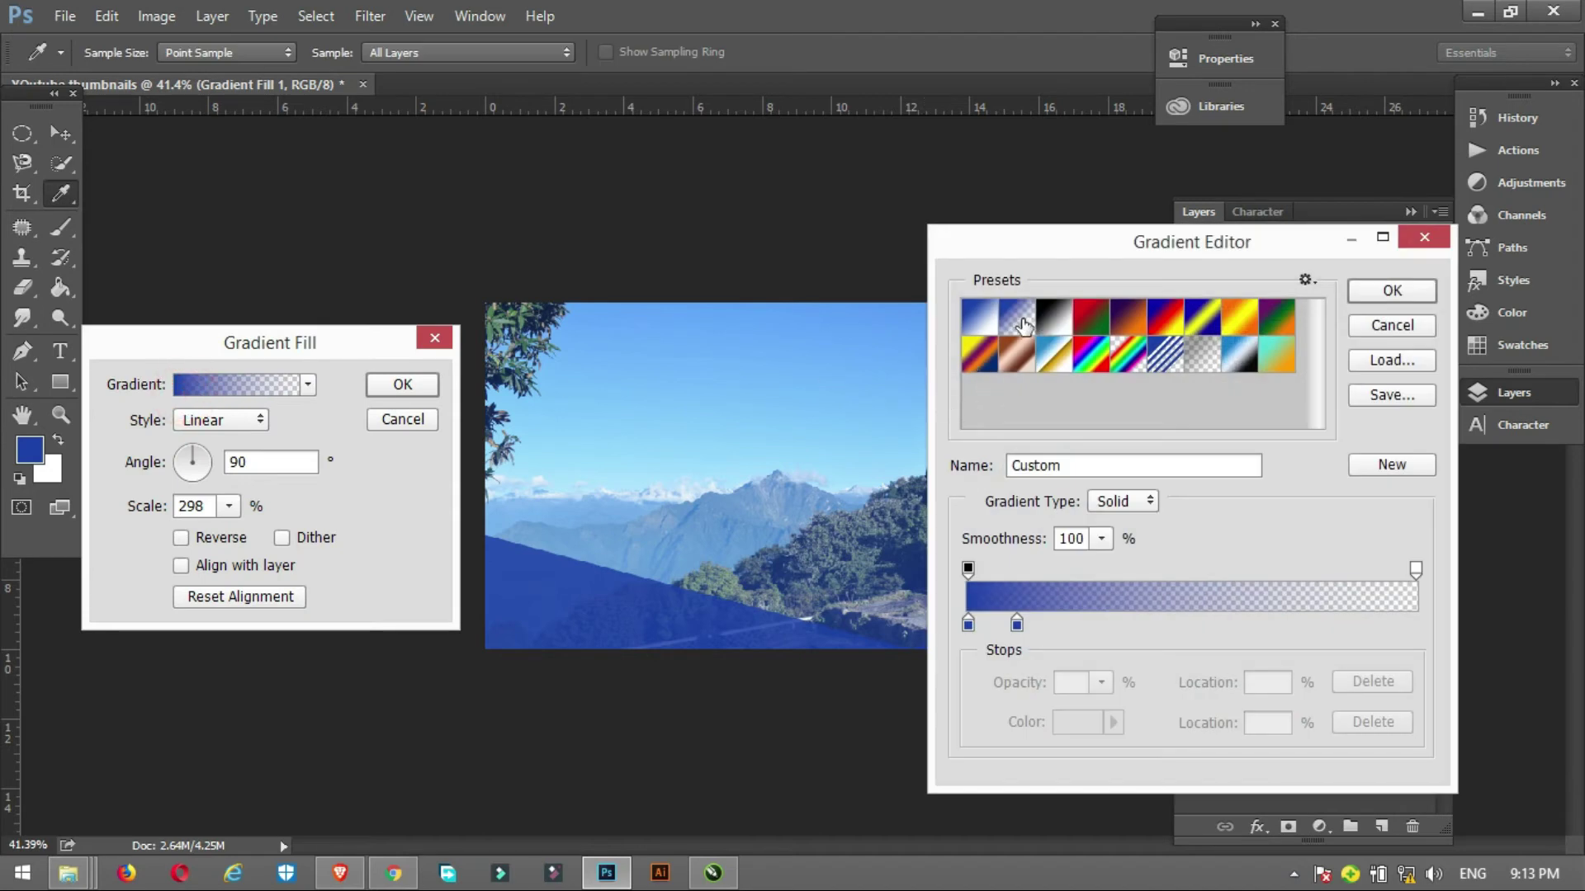
left_click(968, 624)
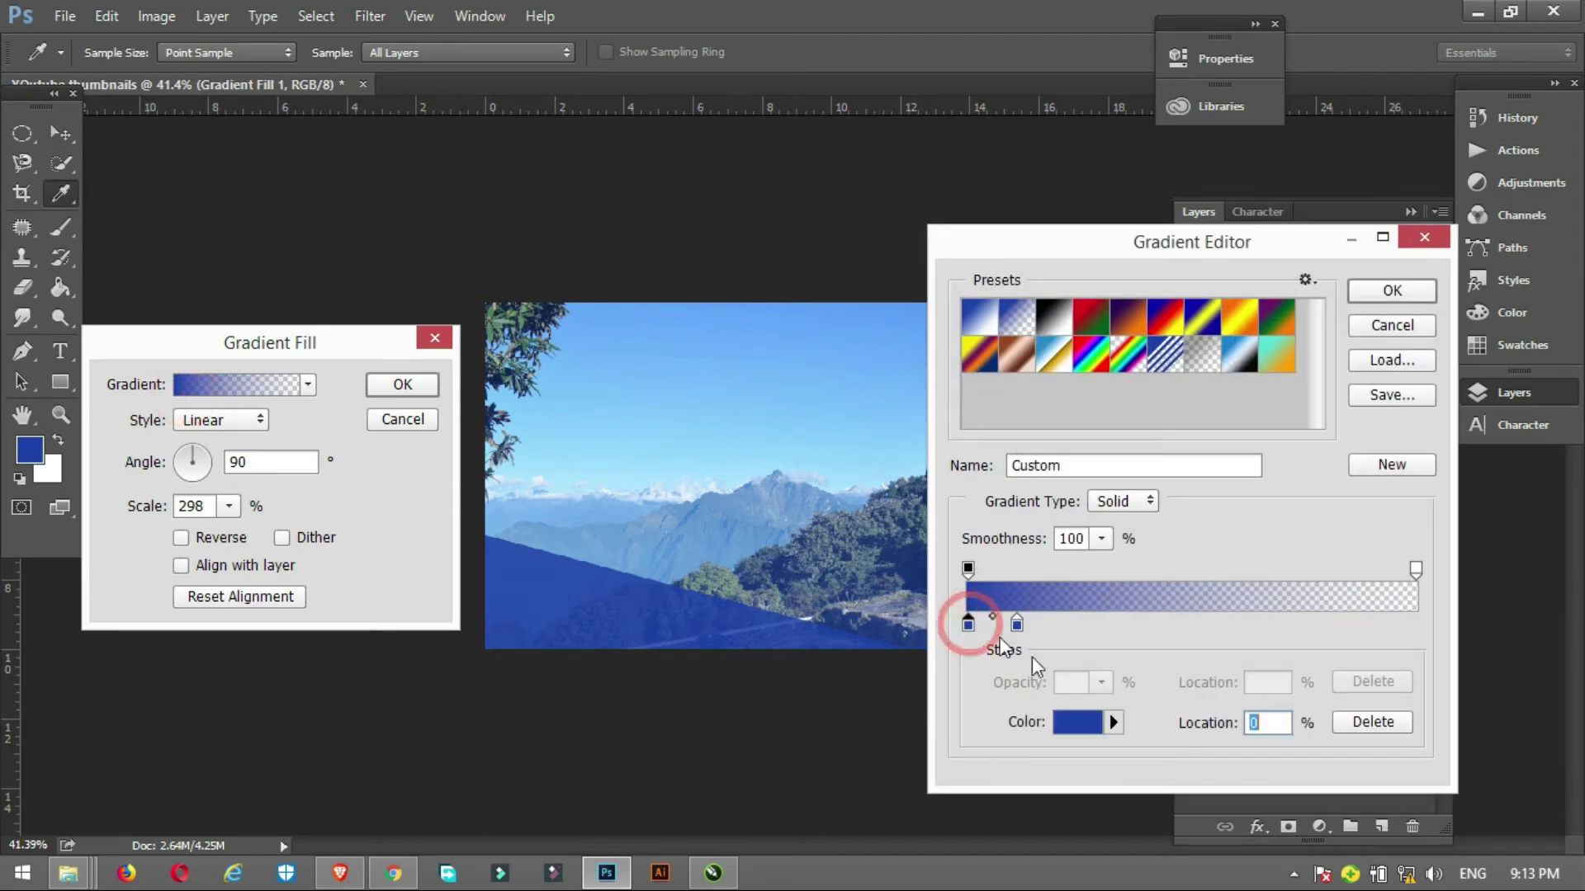
left_click(1078, 721)
left_click_drag(731, 390, 789, 478)
left_click(1008, 191)
left_click(1392, 291)
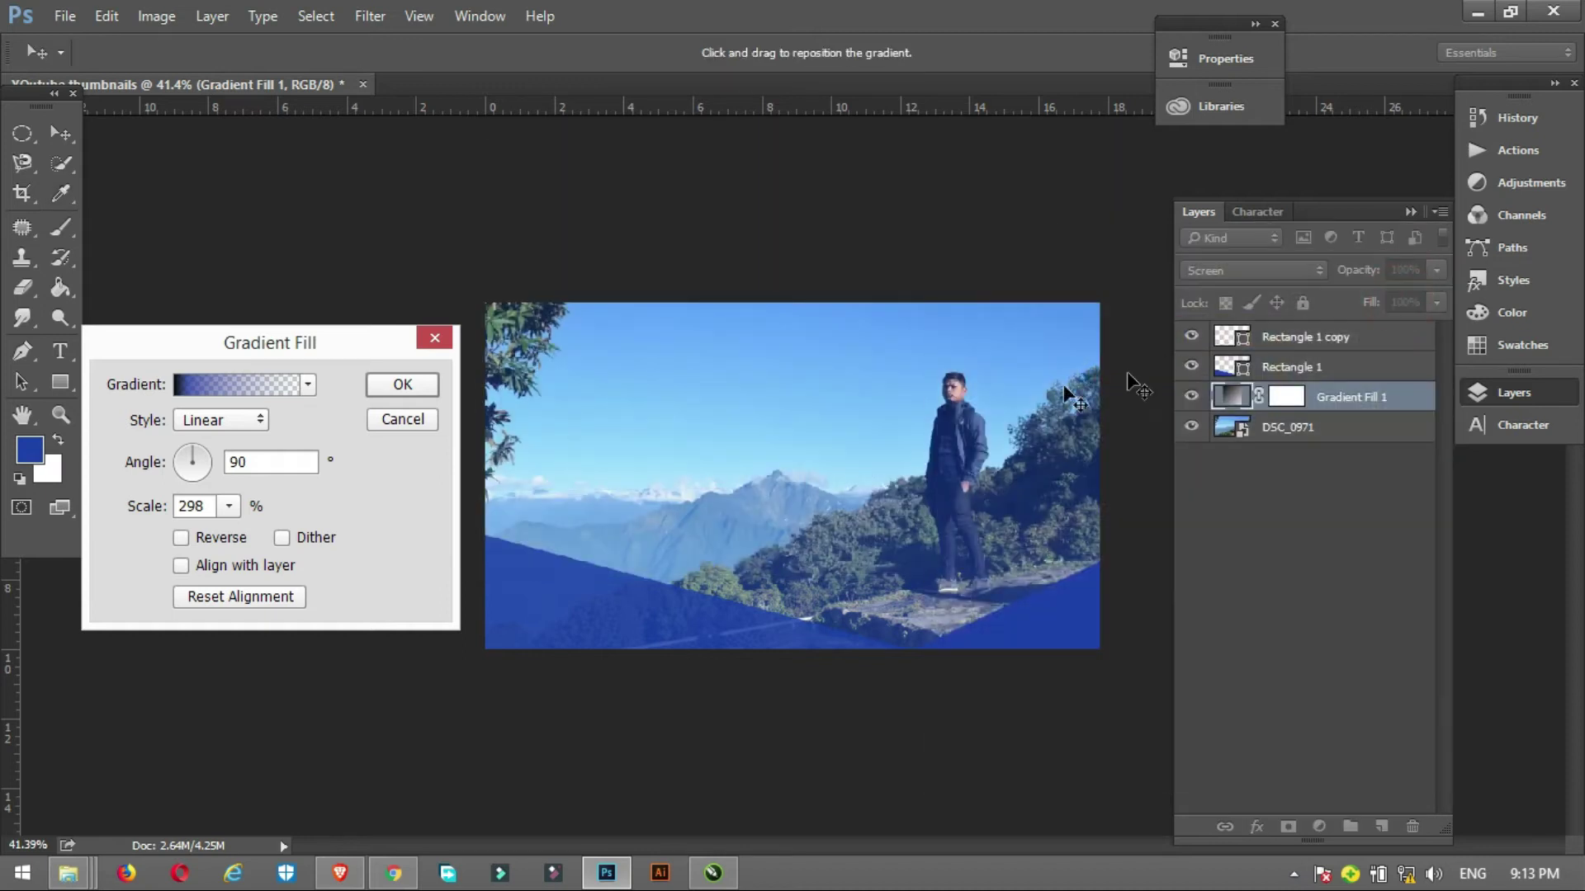
left_click(405, 385)
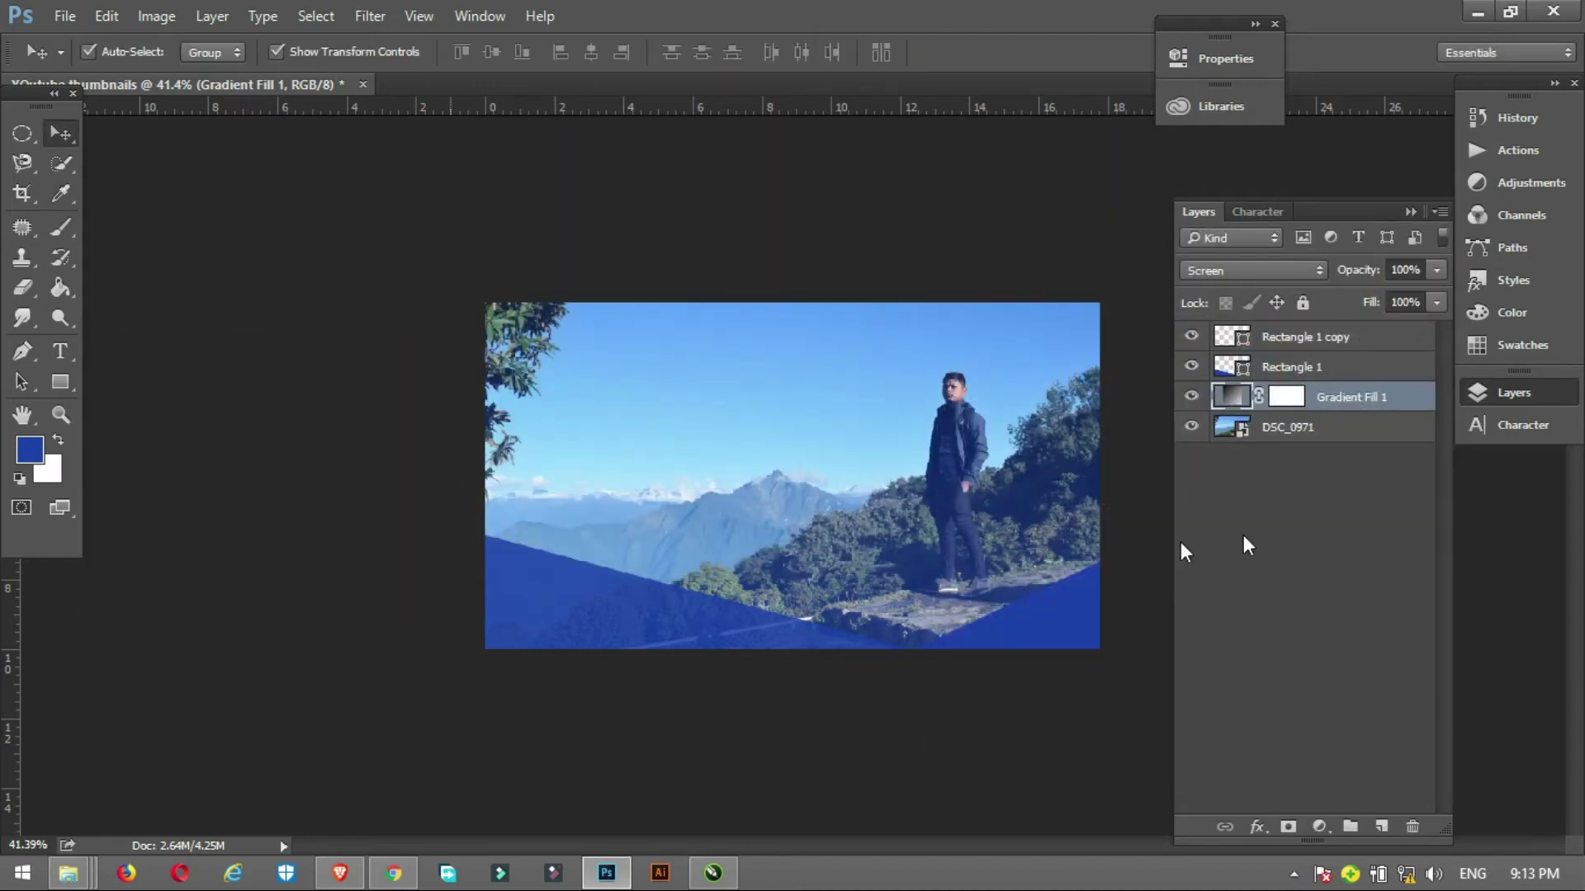
Compare the photo with and without the recolored gradient fill
left_click(1193, 399)
left_click(1192, 399)
left_click(1193, 398)
left_click(1193, 398)
Reverse the gradient direction of the Gradient Fill 1 layer and apply the change
double_click(1282, 399)
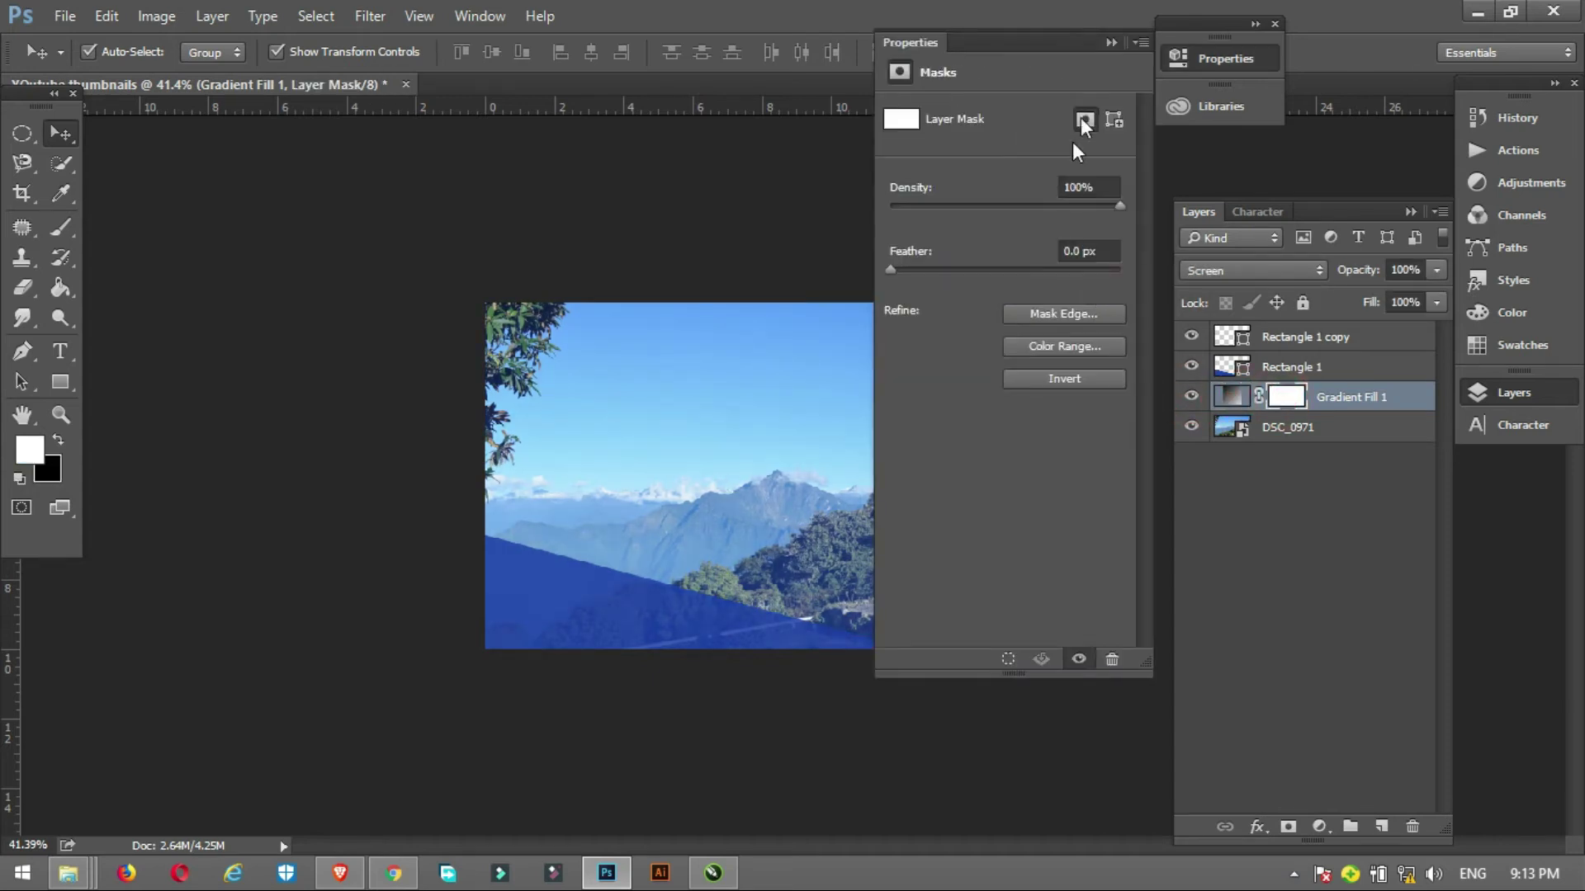
left_click(1112, 43)
left_click(1232, 399)
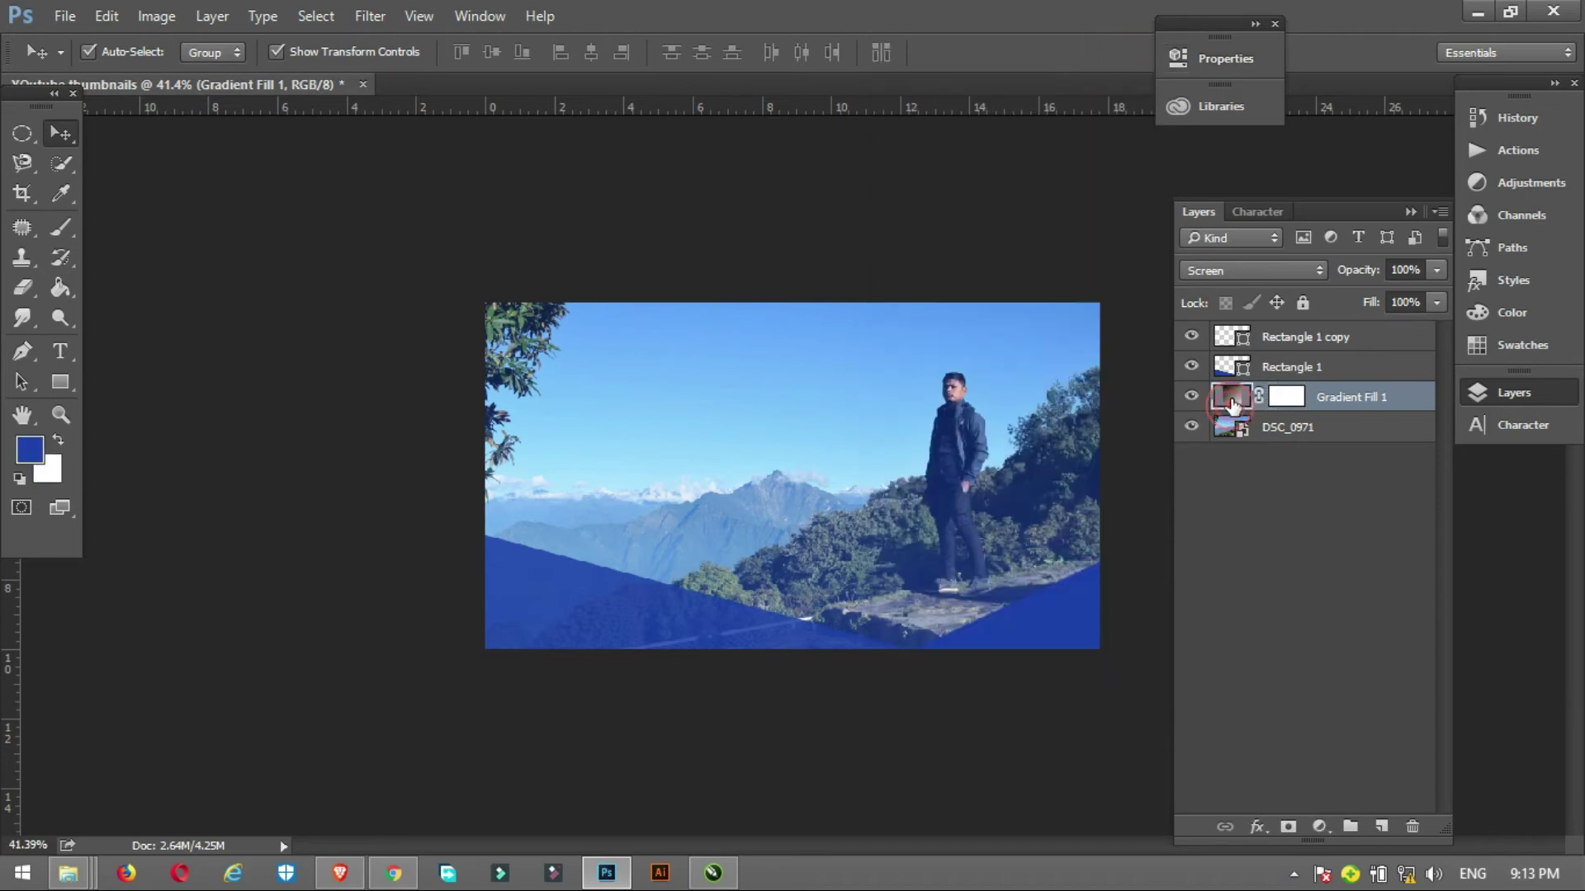
double_click(1231, 398)
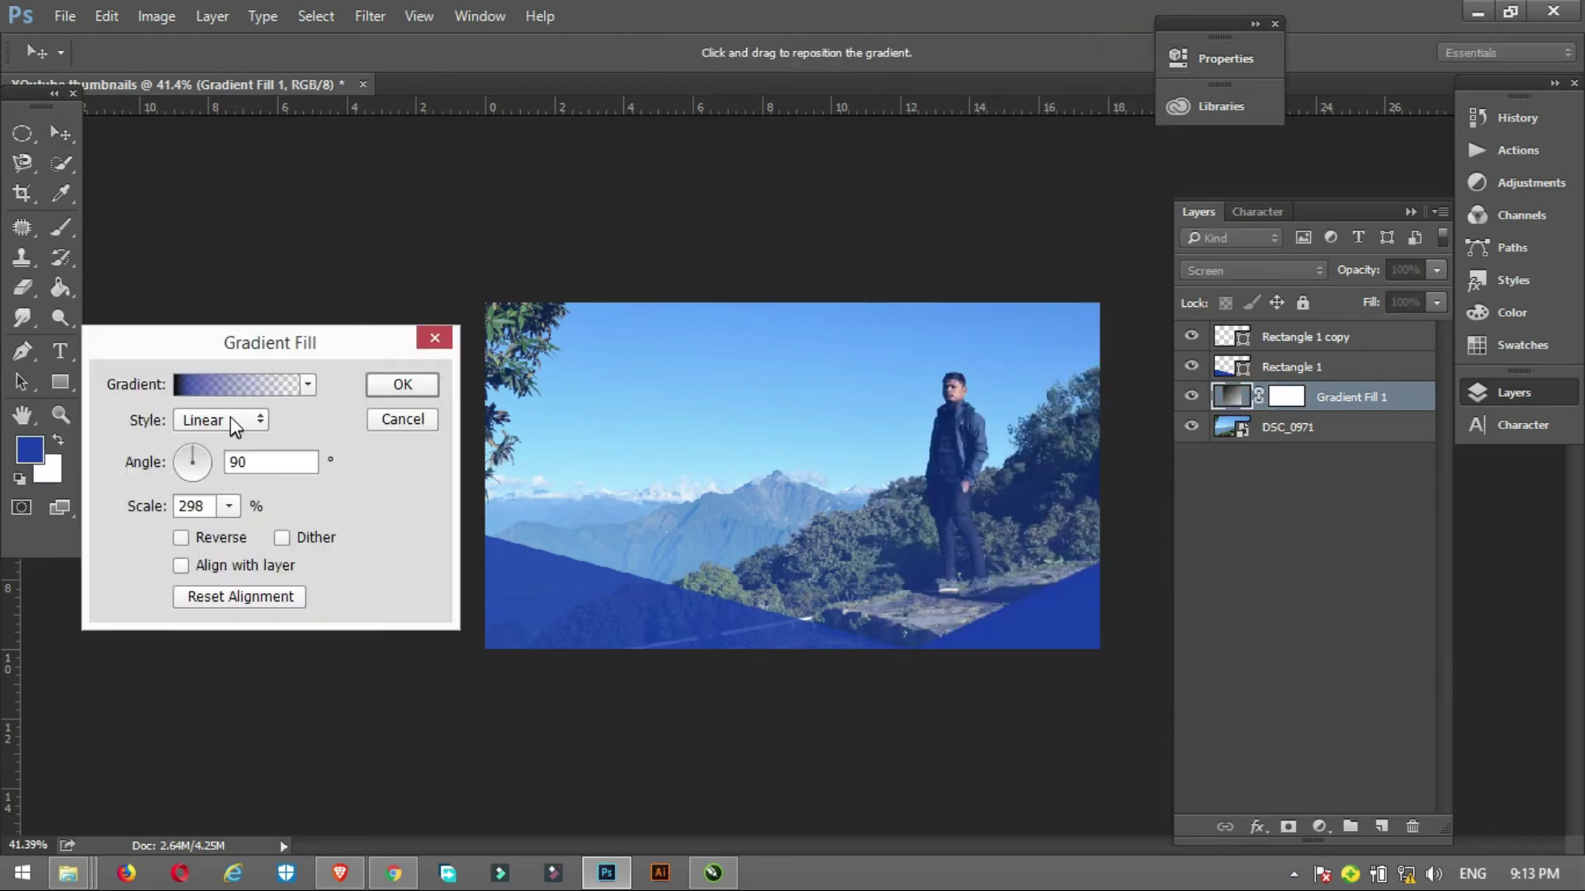
left_click(183, 538)
left_click(187, 537)
left_click(183, 536)
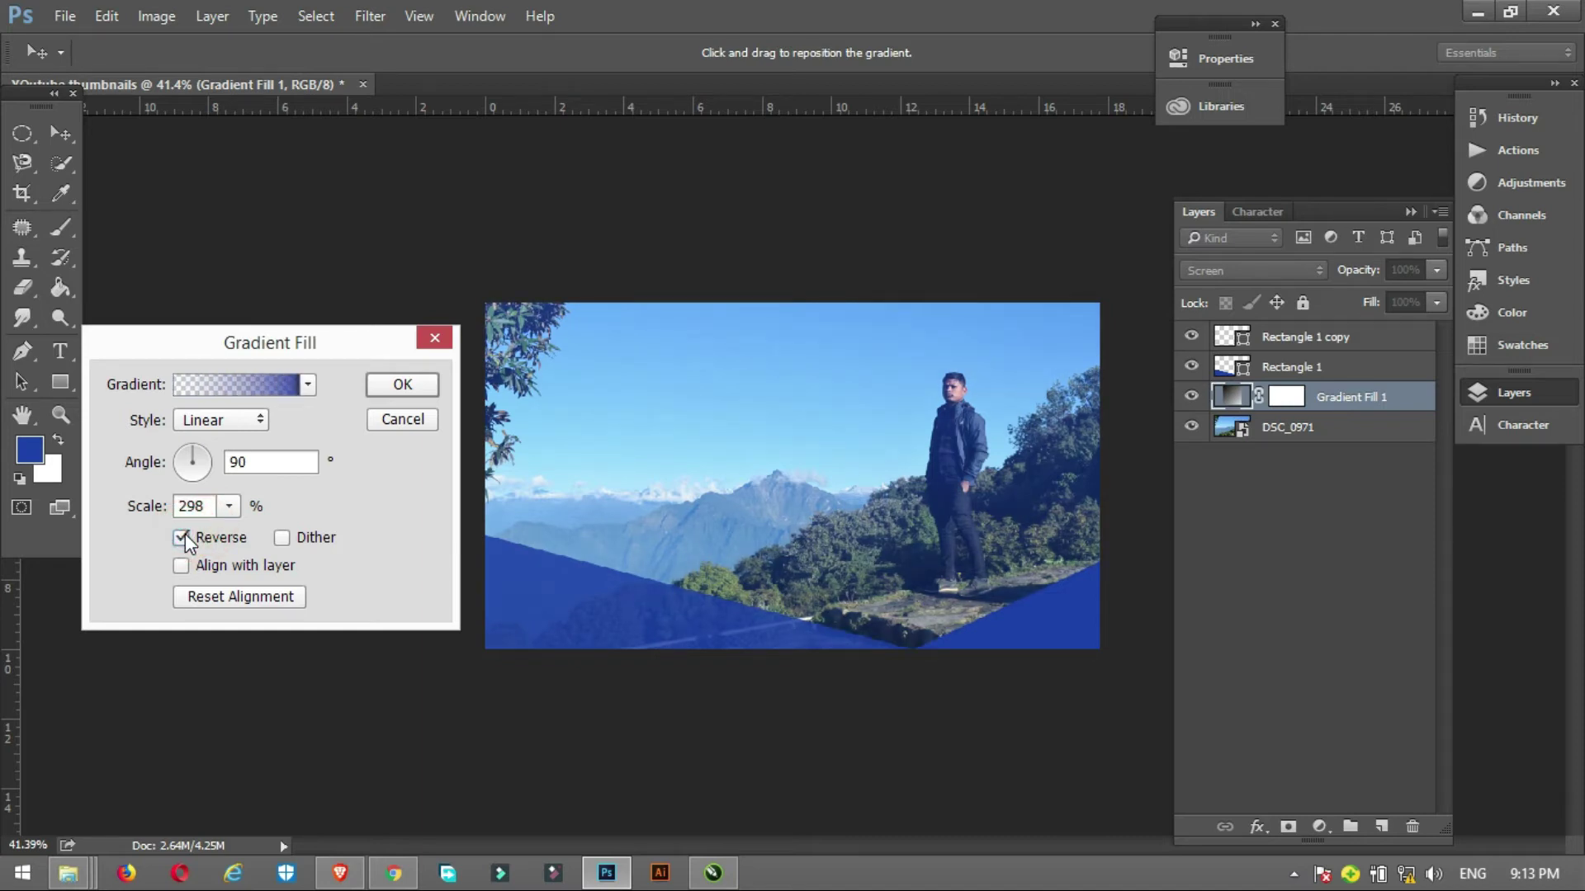
left_click(183, 536)
left_click(184, 537)
left_click(399, 386)
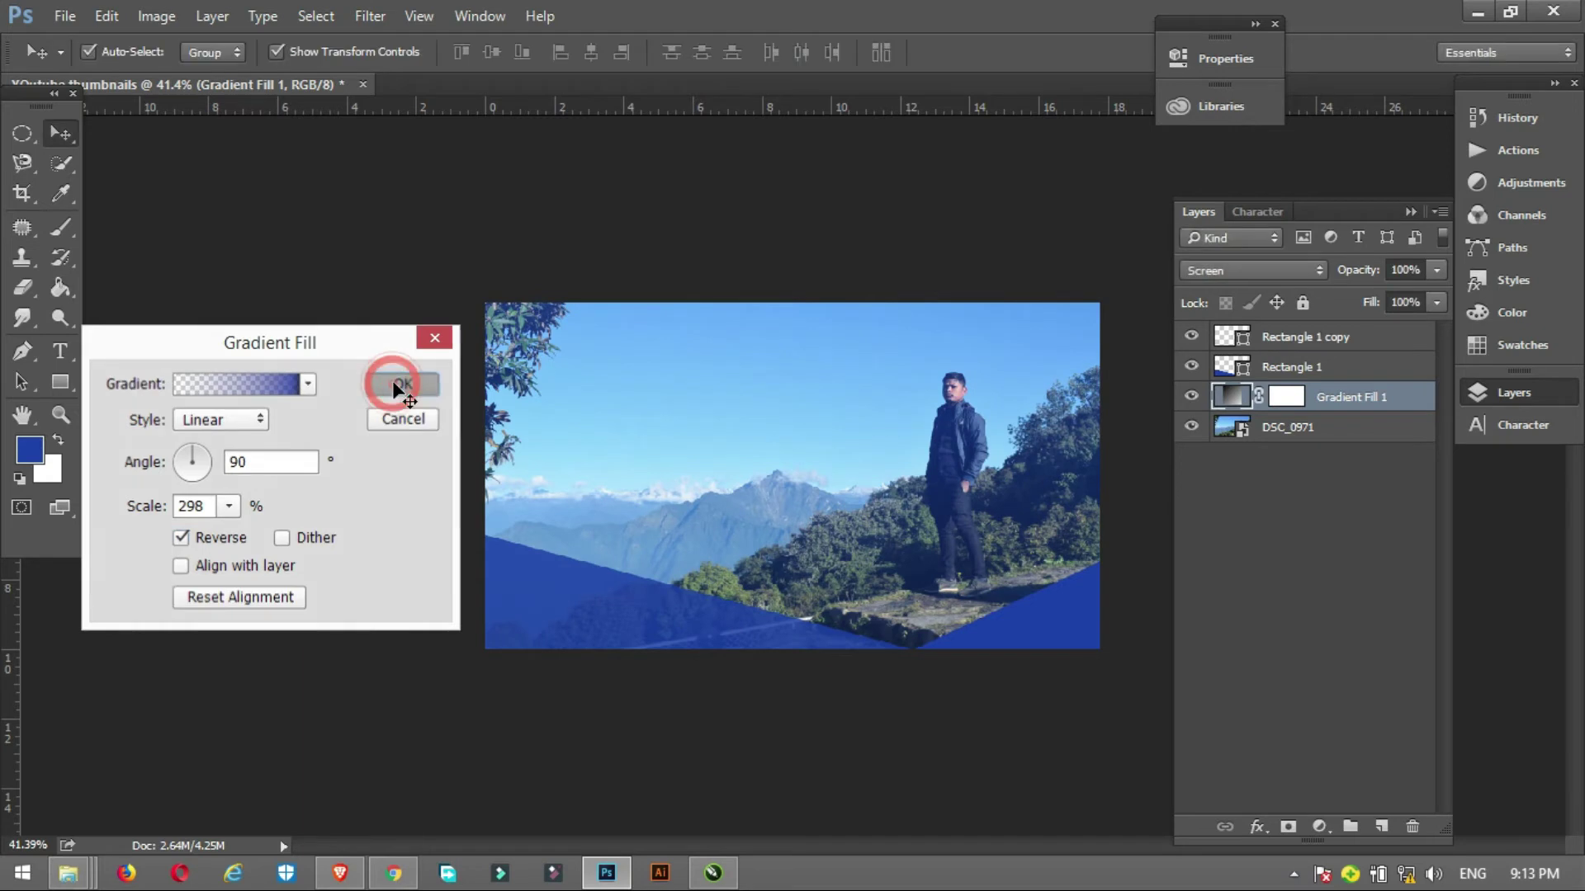
Try the successive blend modes from Lighten through Luminosity on the Gradient Fill 1 layer
left_click(1219, 270)
left_click(1218, 421)
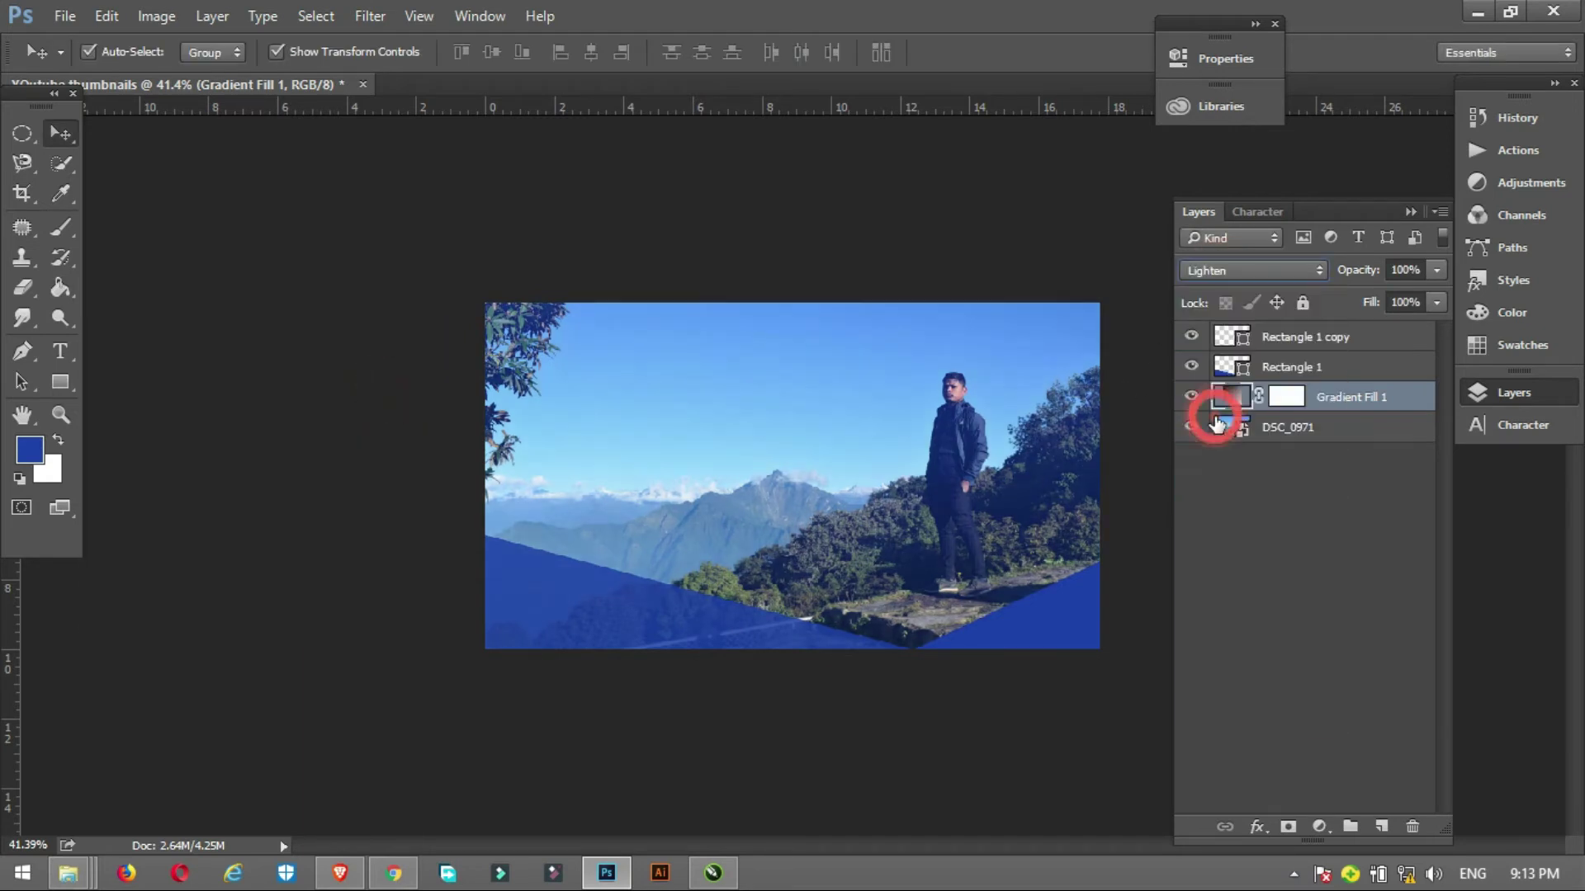
key("Down")
key("Down")
key("Down")
key("Down")
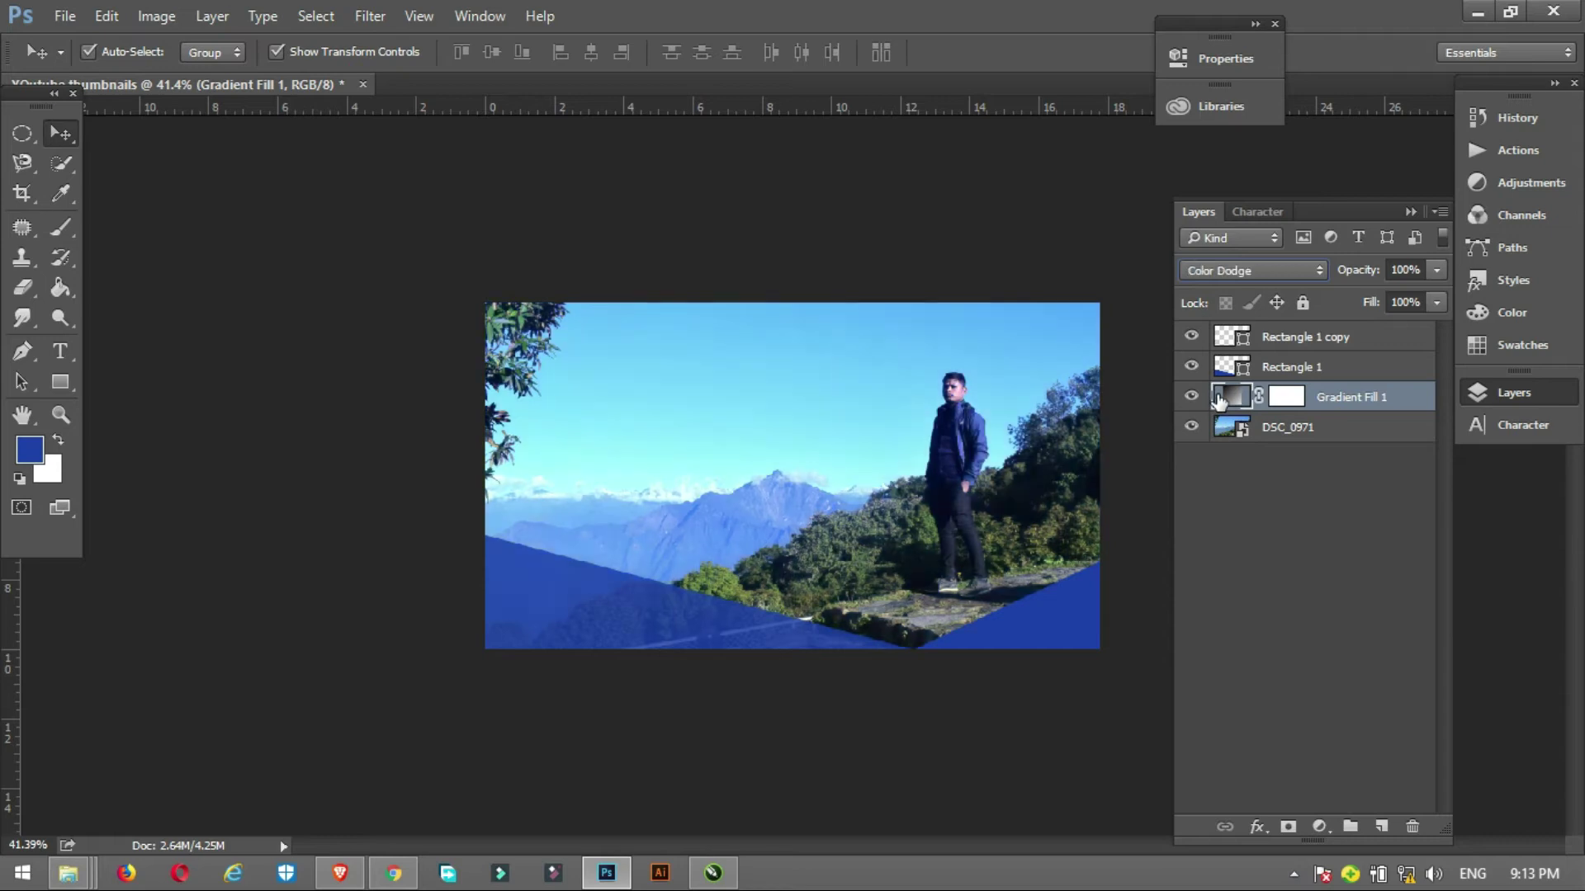
key("Down")
key("Down")
key("Down")
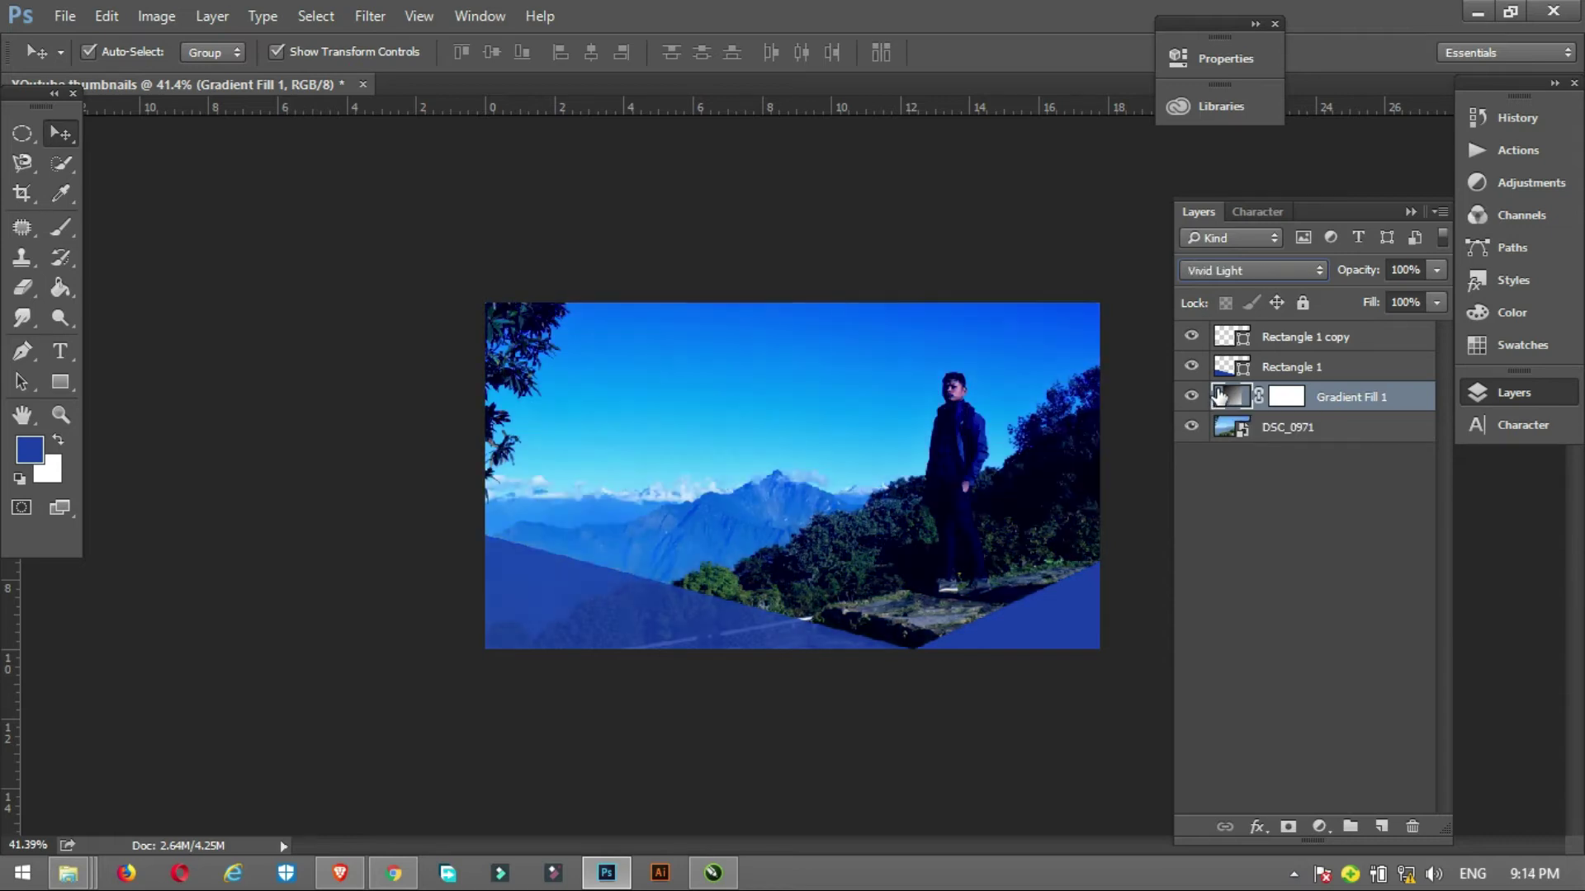
key("Down")
key("Down")
key("Down")
key("Down")
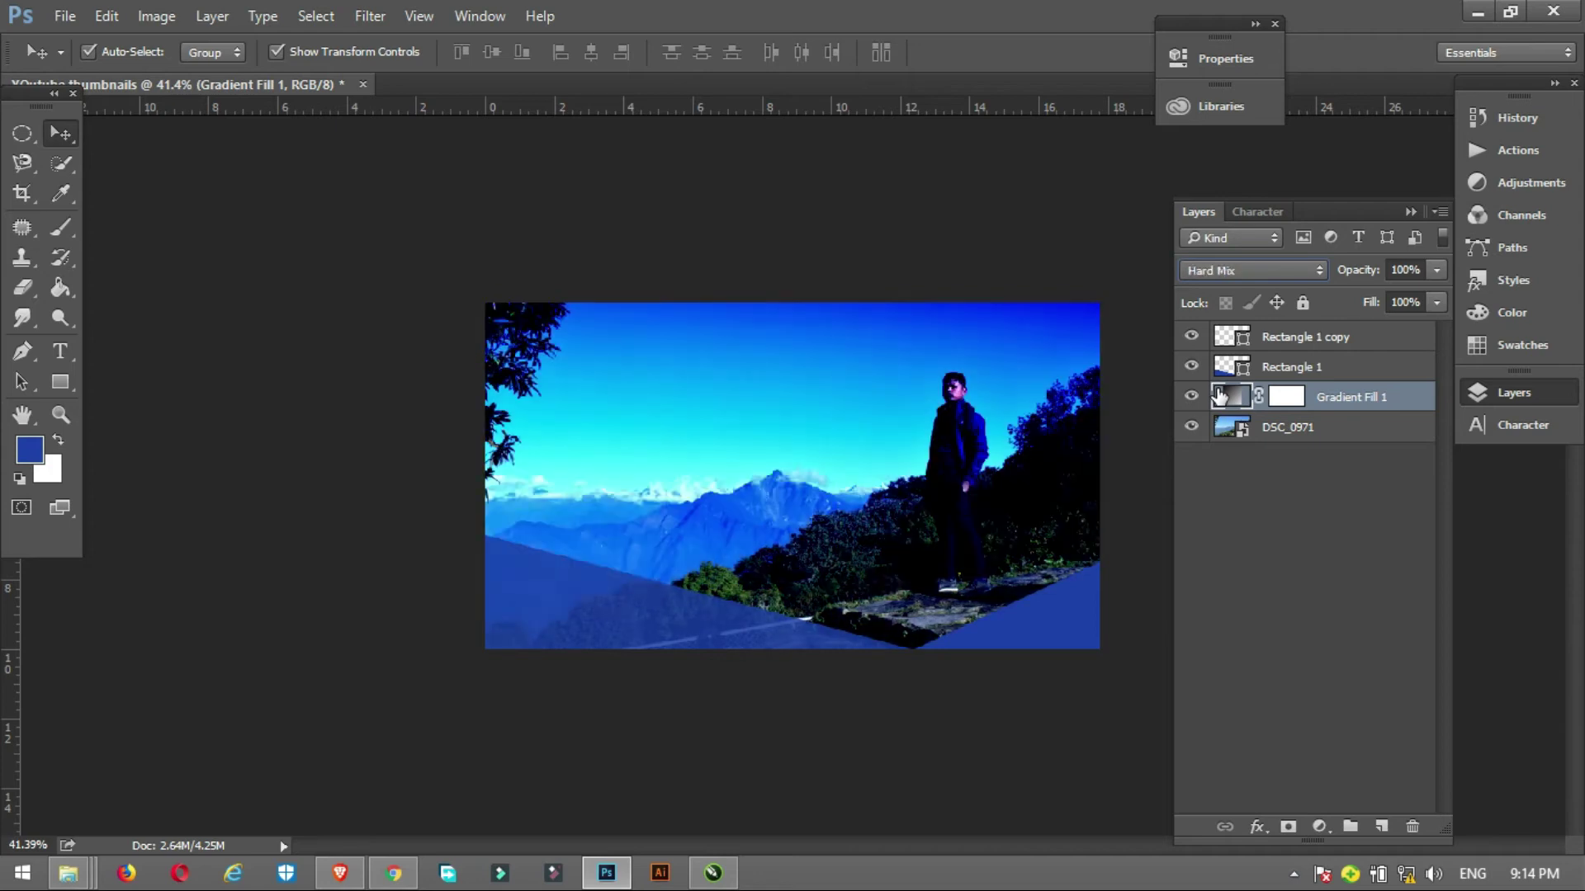
key("Down")
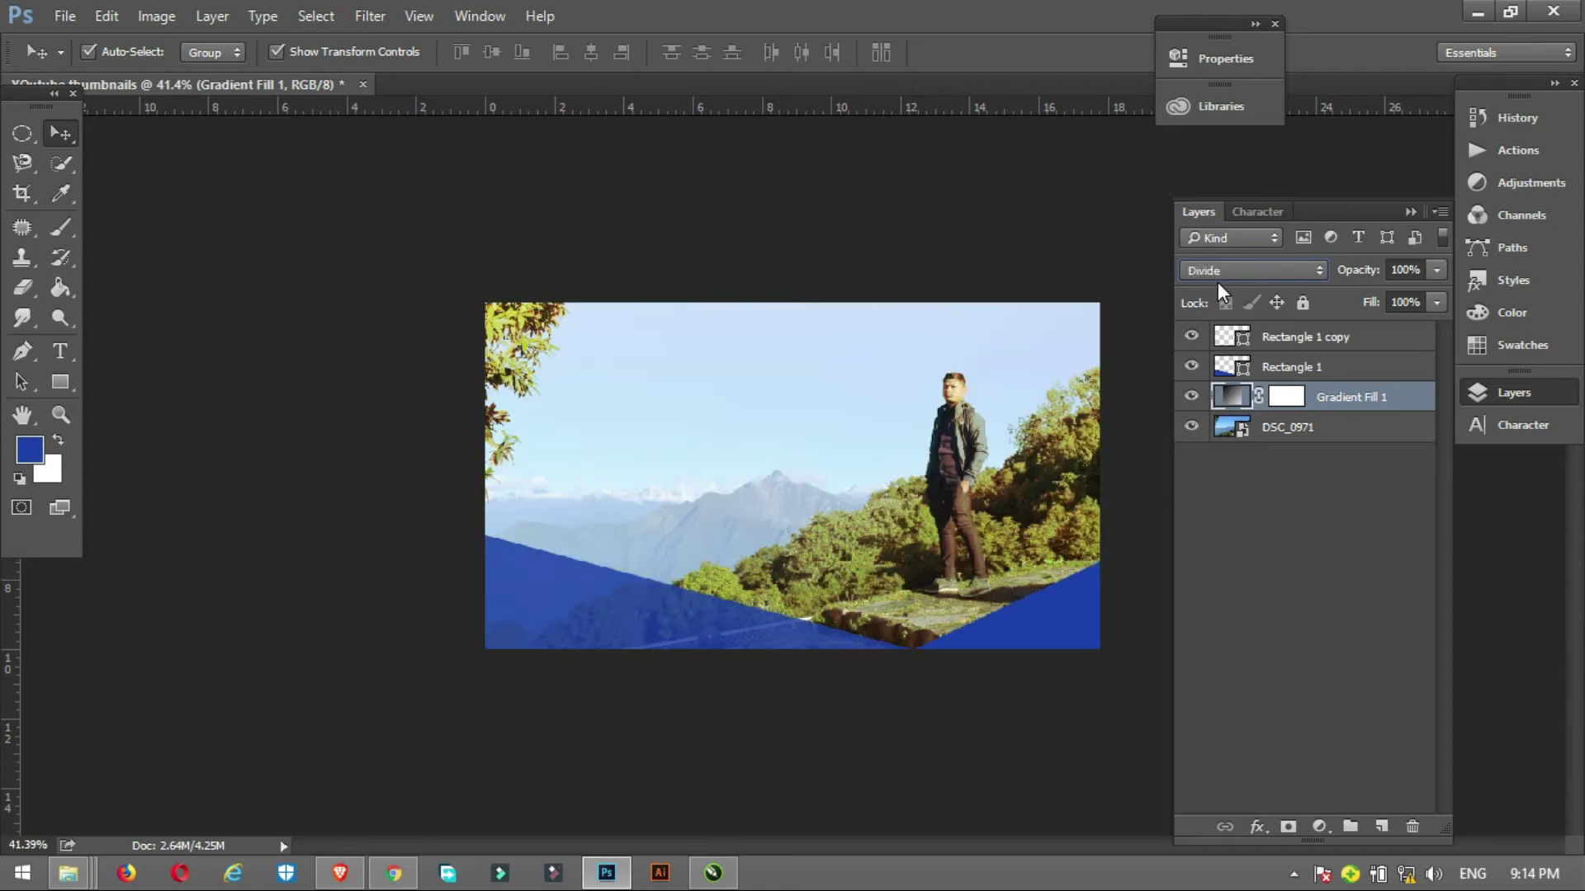
key("Down")
key("Down")
key("Down")
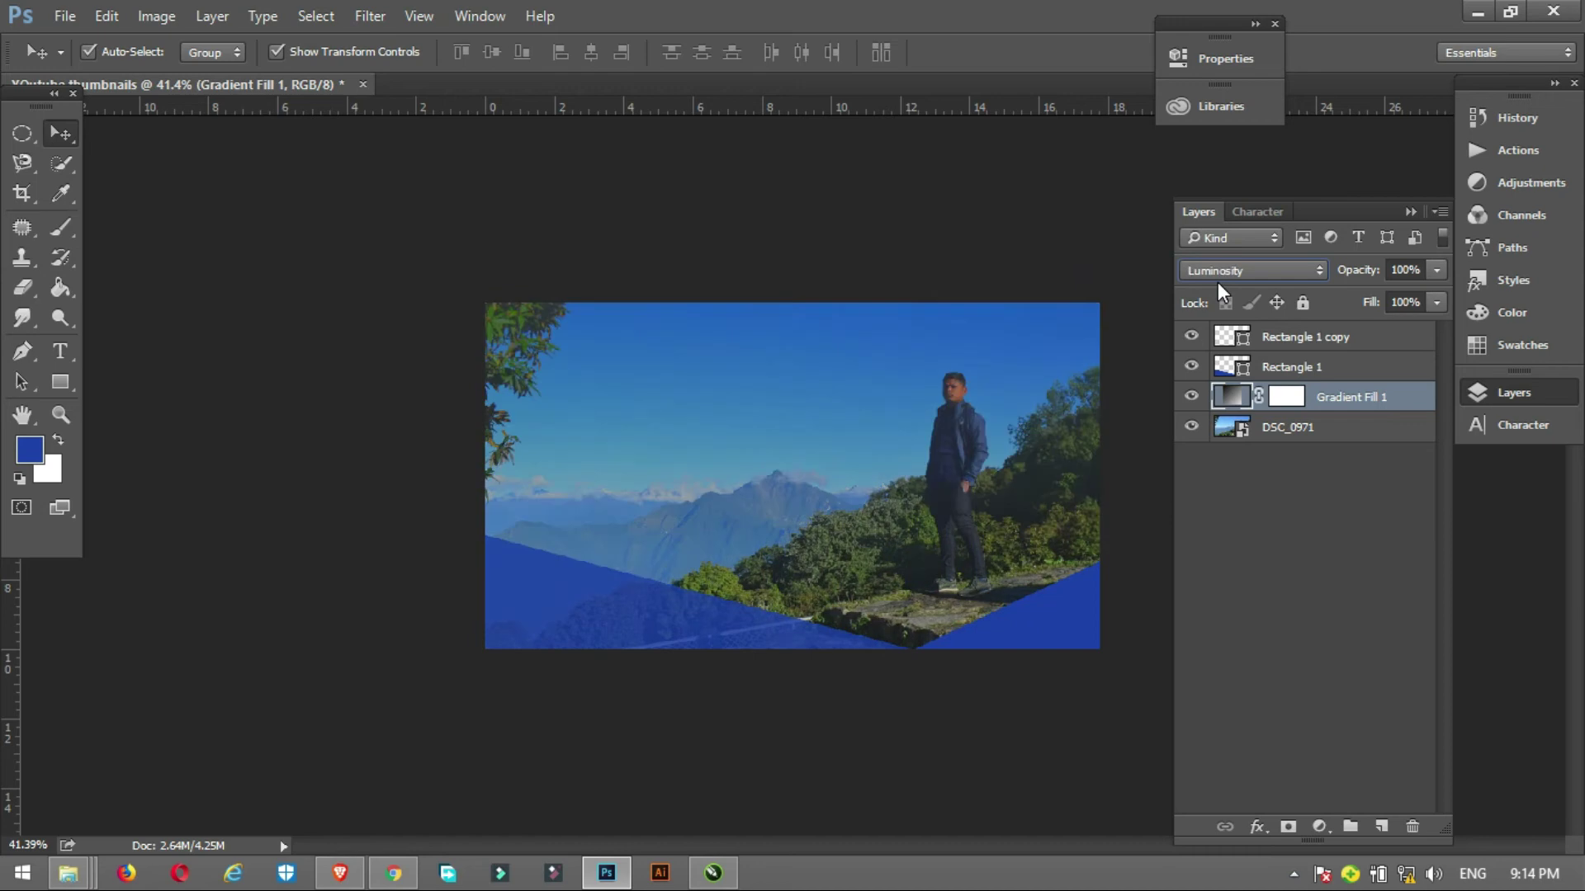
Step the Gradient Fill 1 layer back through the blend modes from Luminosity to Vivid Light
key("Up")
key("Up")
key("Up")
key("Up")
key("Up")
key("Up")
key("Up")
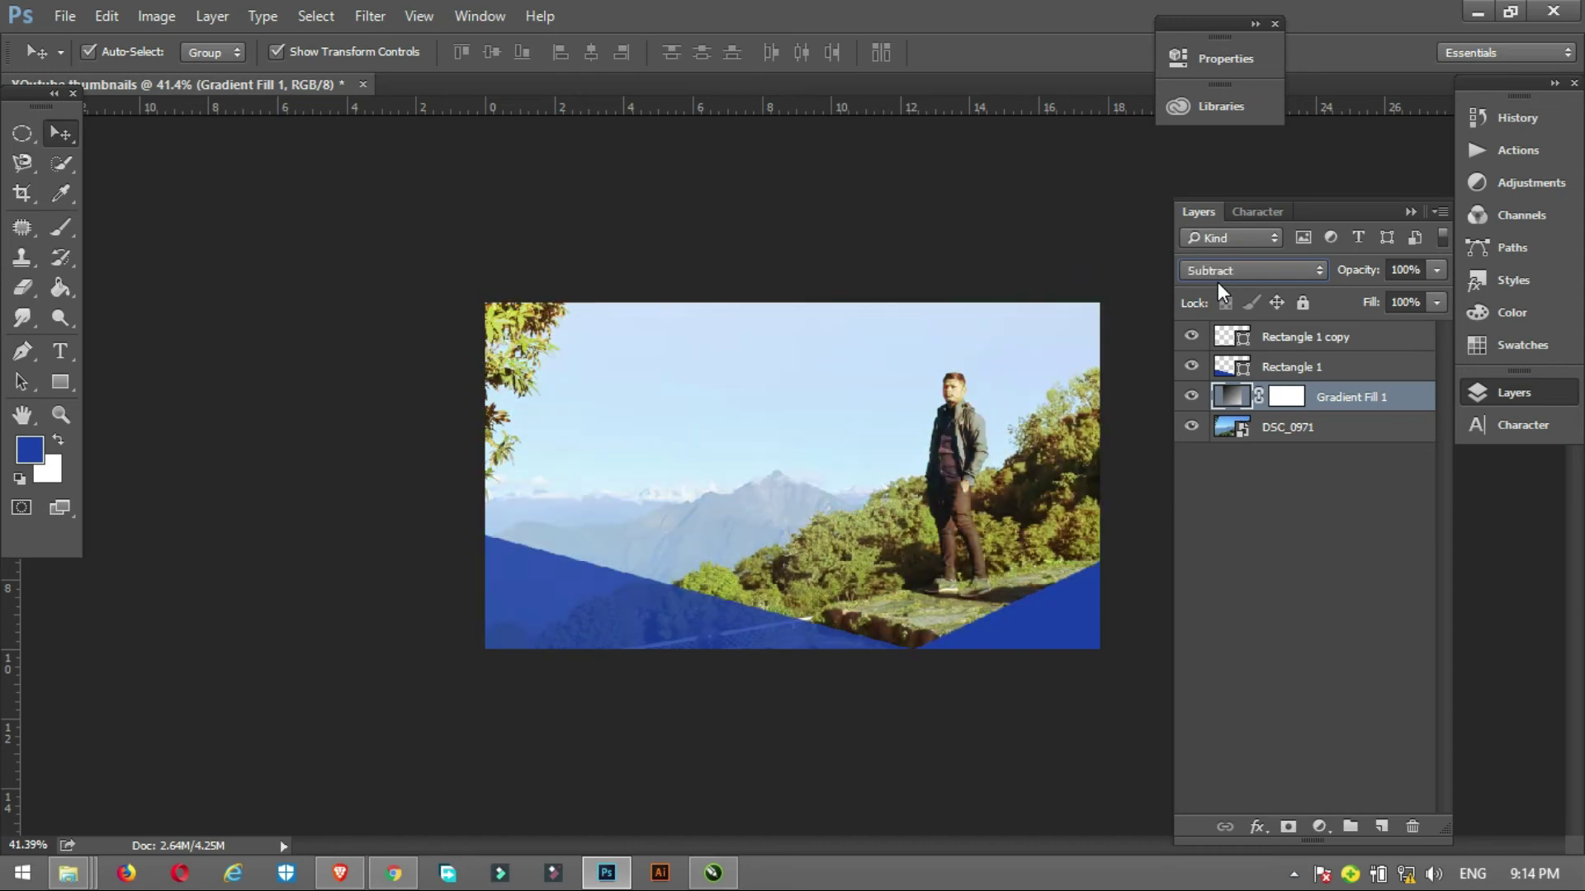
key("Up")
key("Up")
key("Up")
key("Up")
Try the Multiply and Overlay blend modes on the Gradient Fill 1 layer and return it to Screen
left_click(1218, 273)
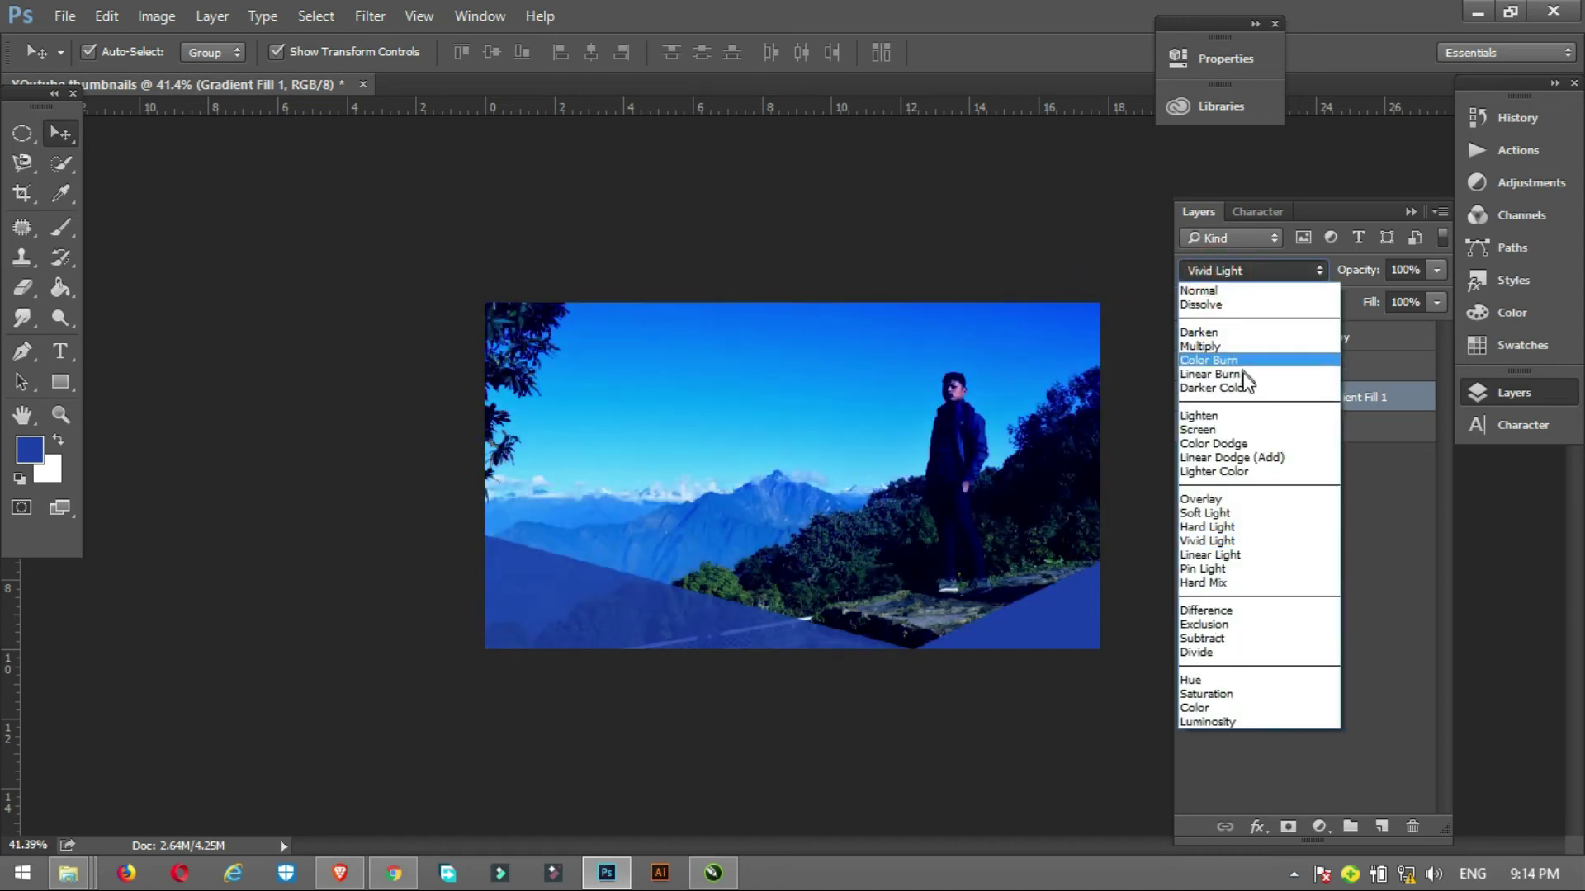
left_click(1225, 348)
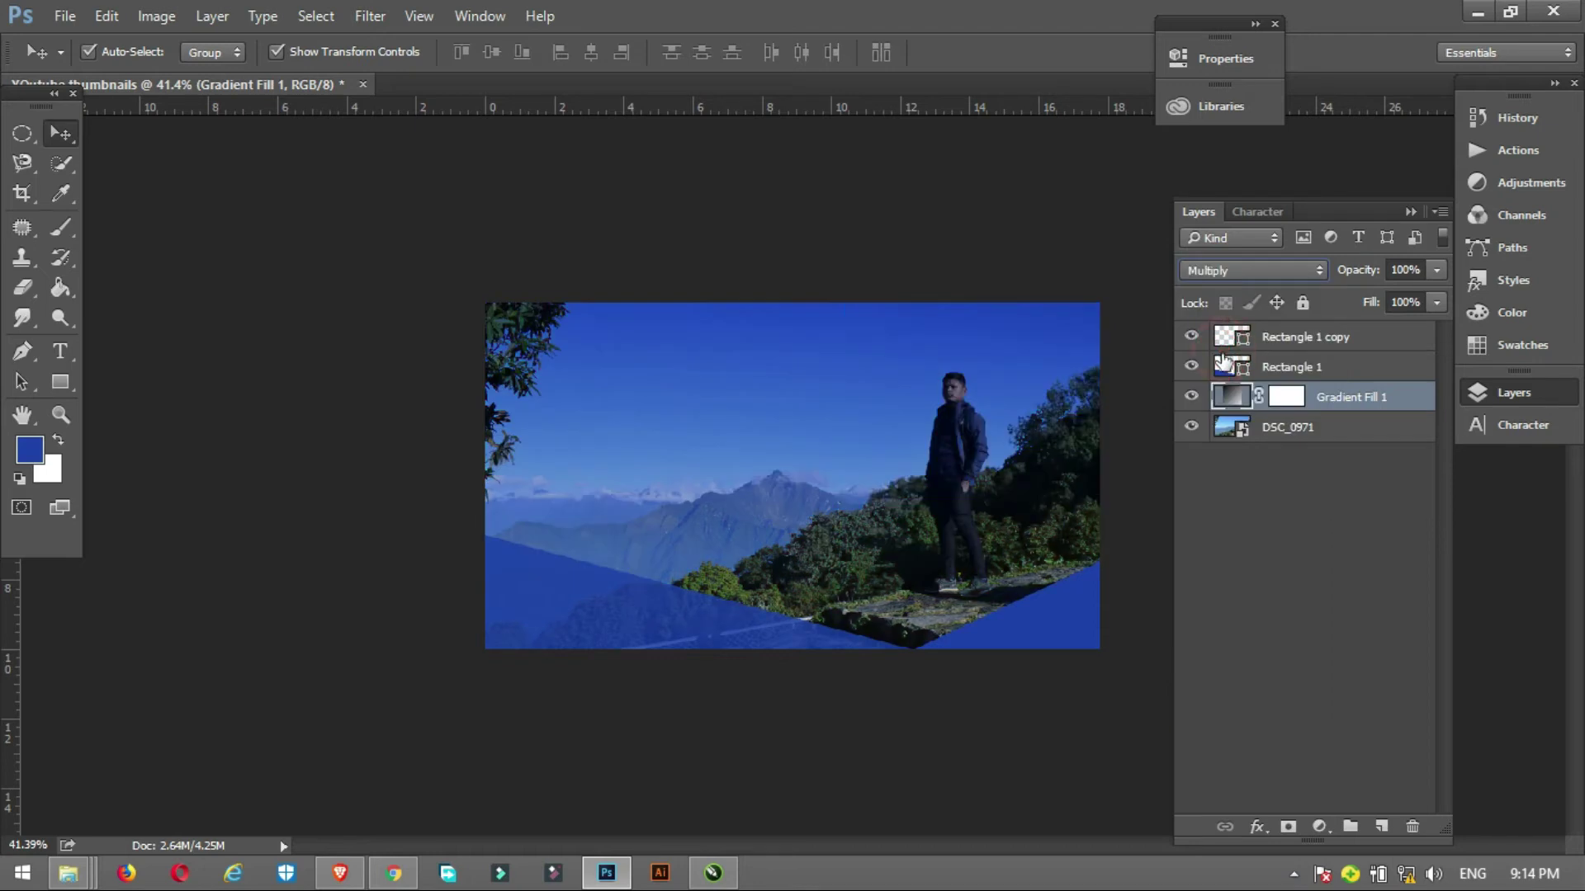
left_click(1223, 278)
left_click(1223, 499)
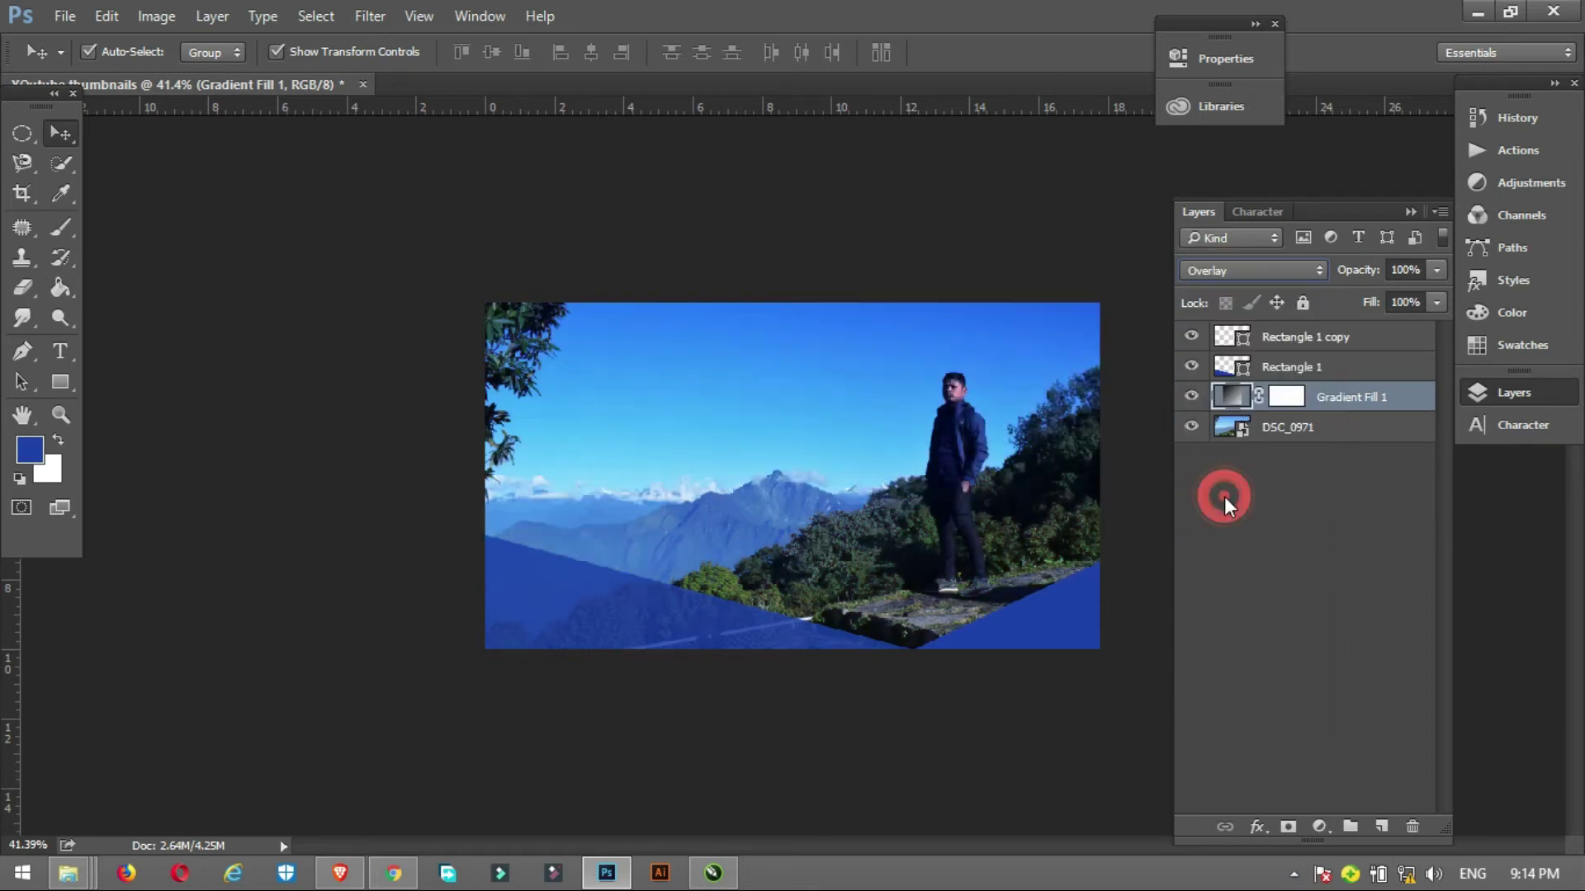
left_click(1234, 272)
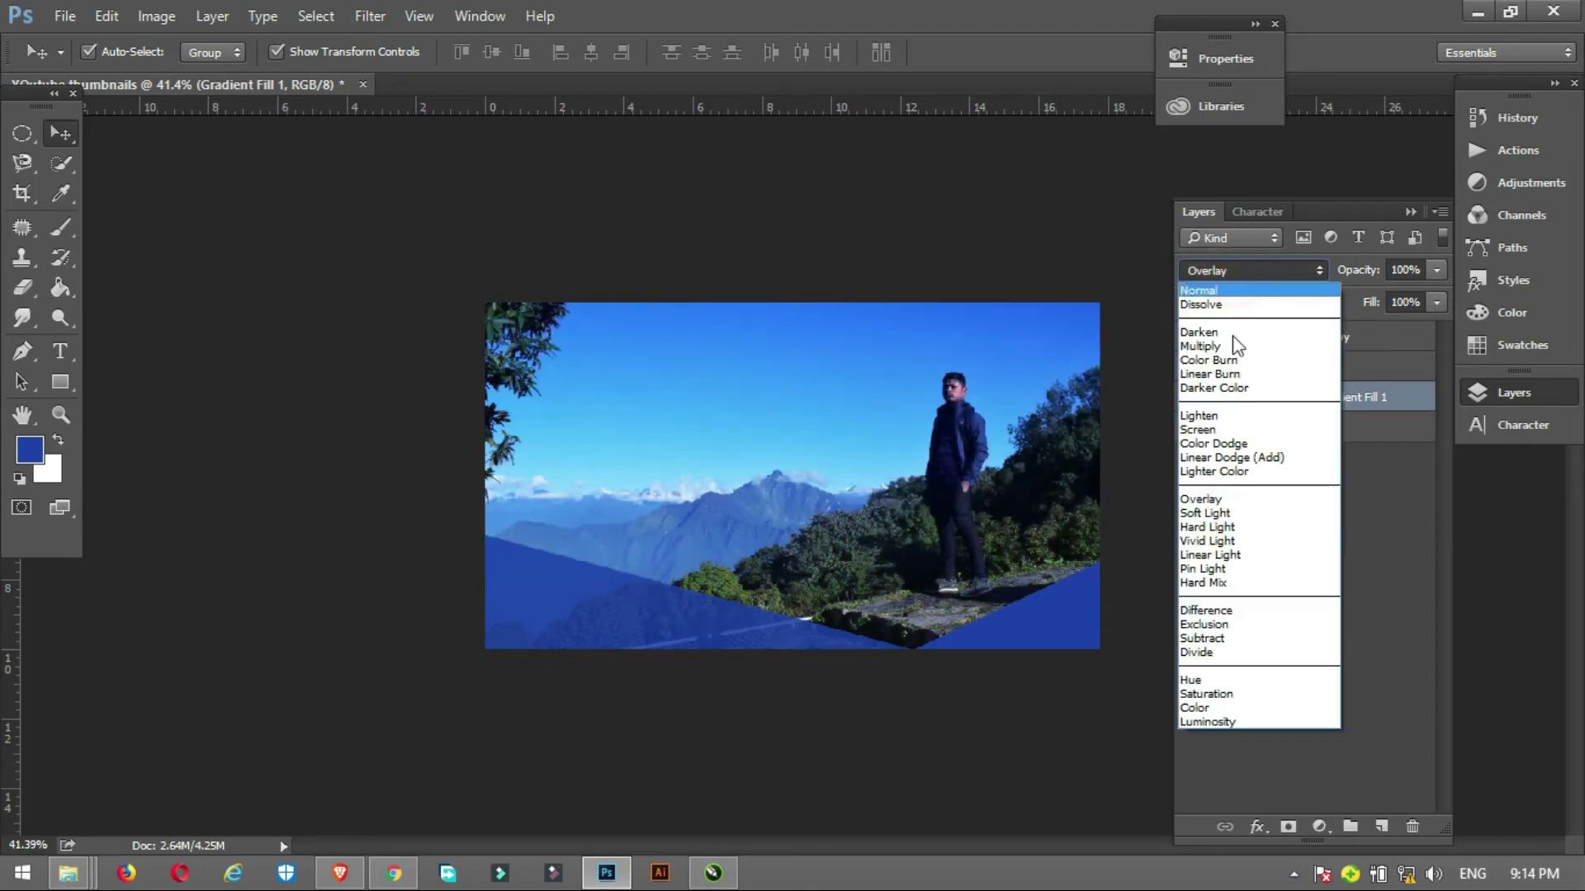
left_click(1226, 430)
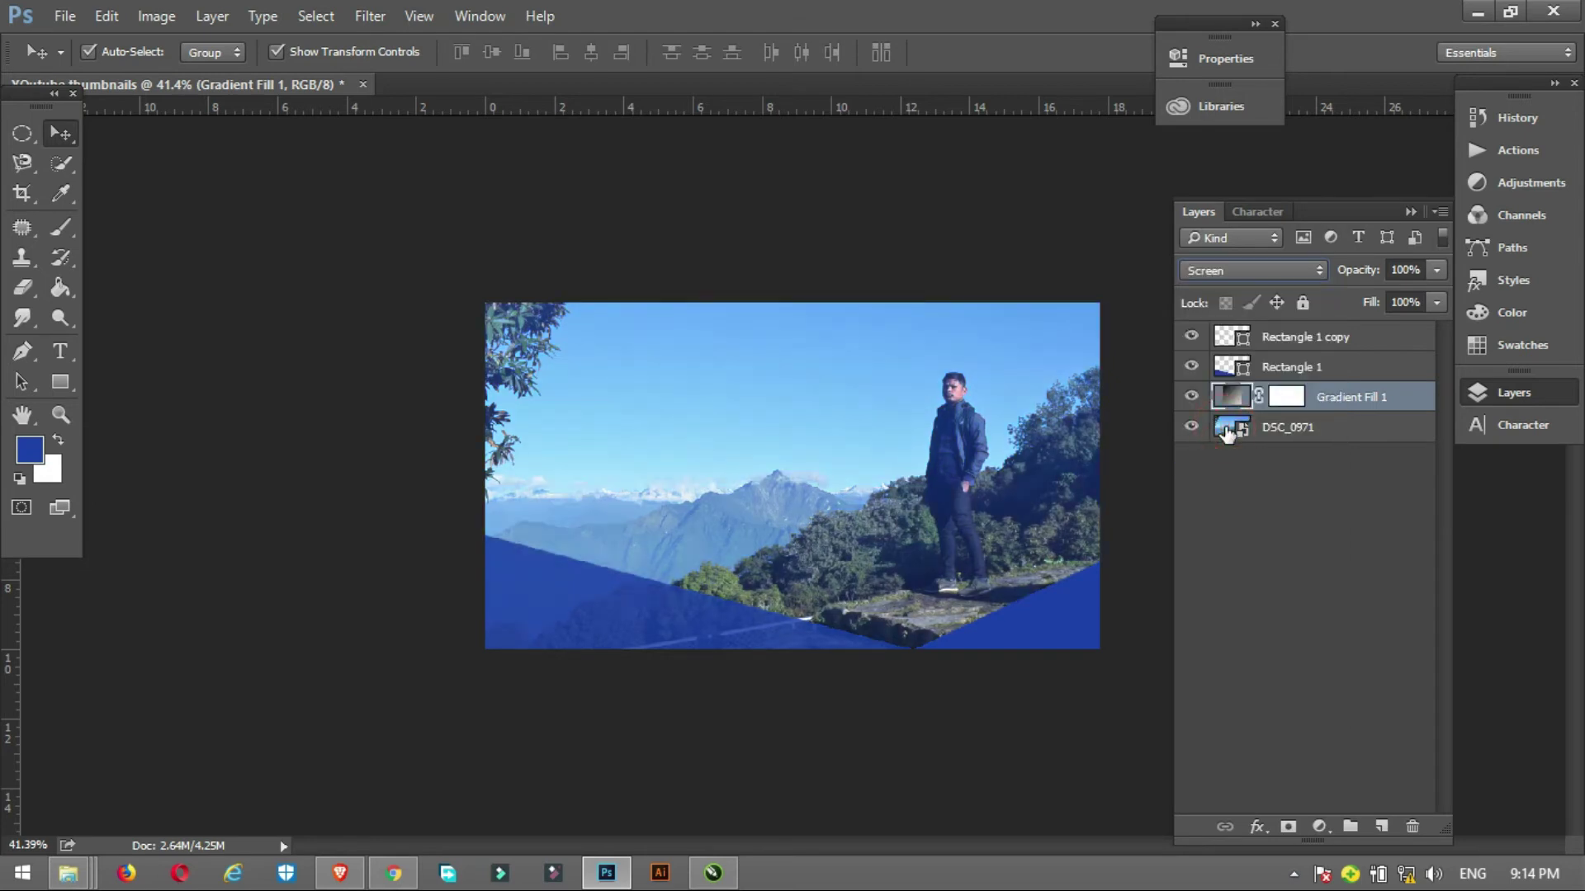
Deselect the gradient fill layer and collapse the layer list to free up the canvas
left_click(547, 200)
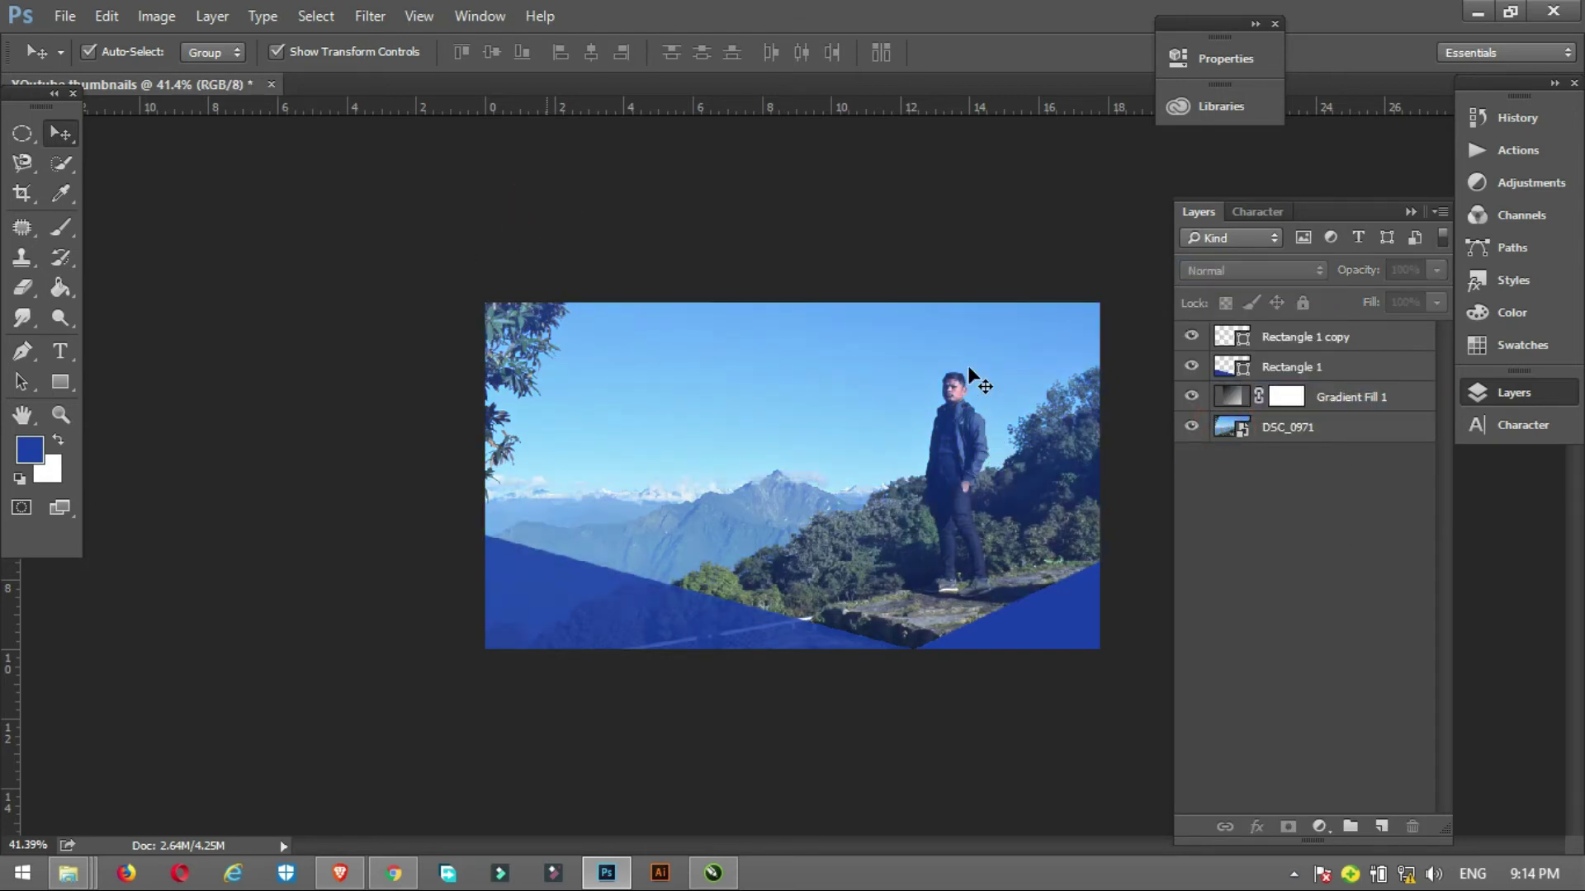
key("ctrl+plus")
key("ctrl+plus")
key("ctrl+plus")
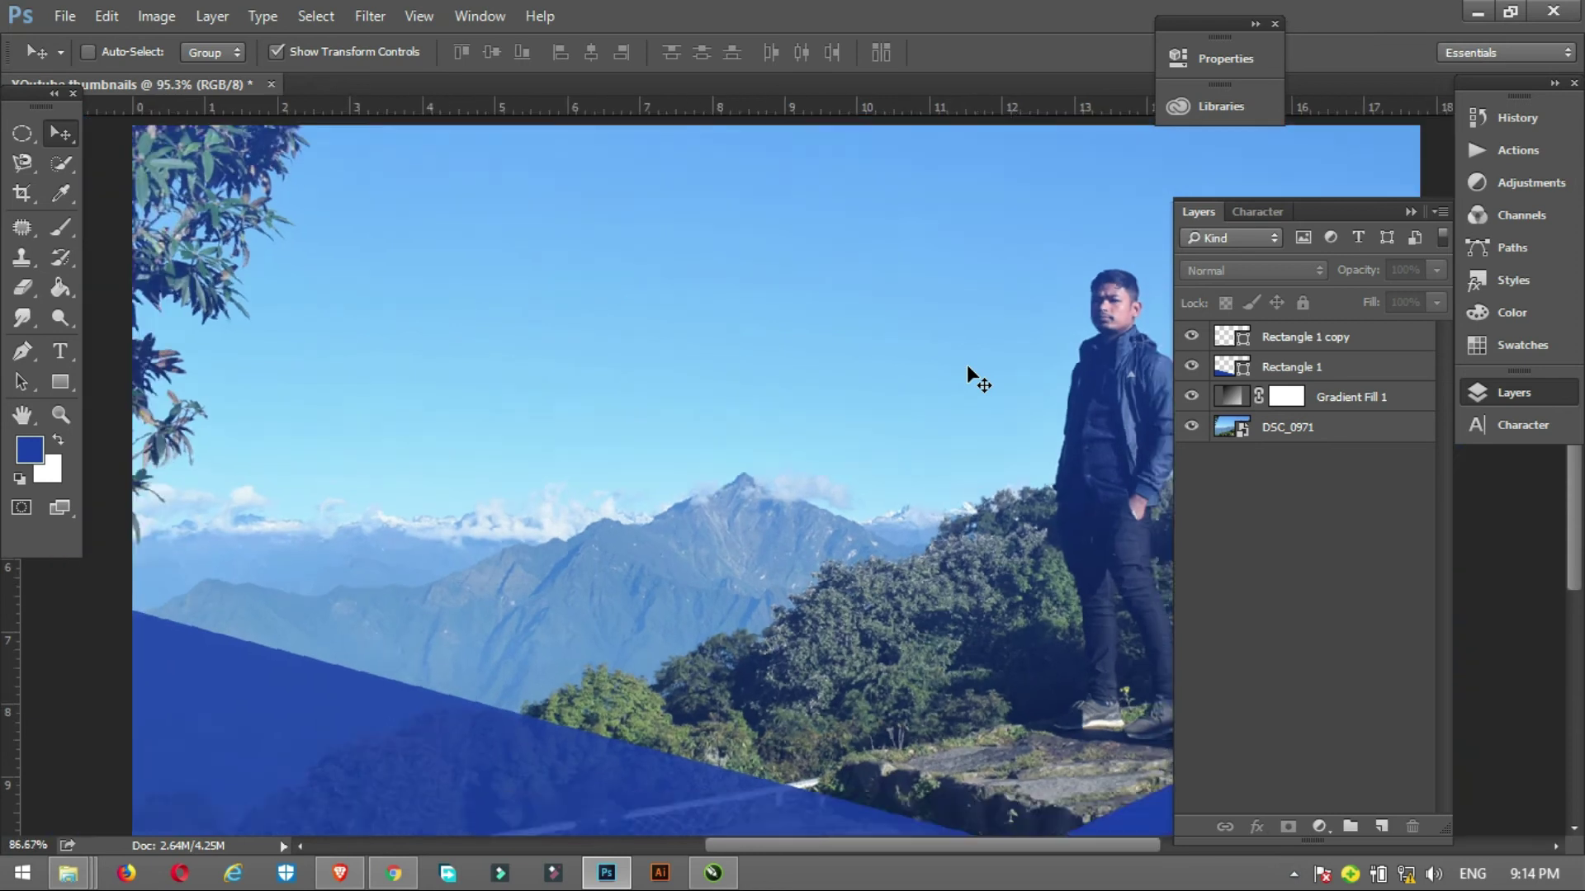
key("ctrl+minus")
key("ctrl+minus")
left_click(1412, 211)
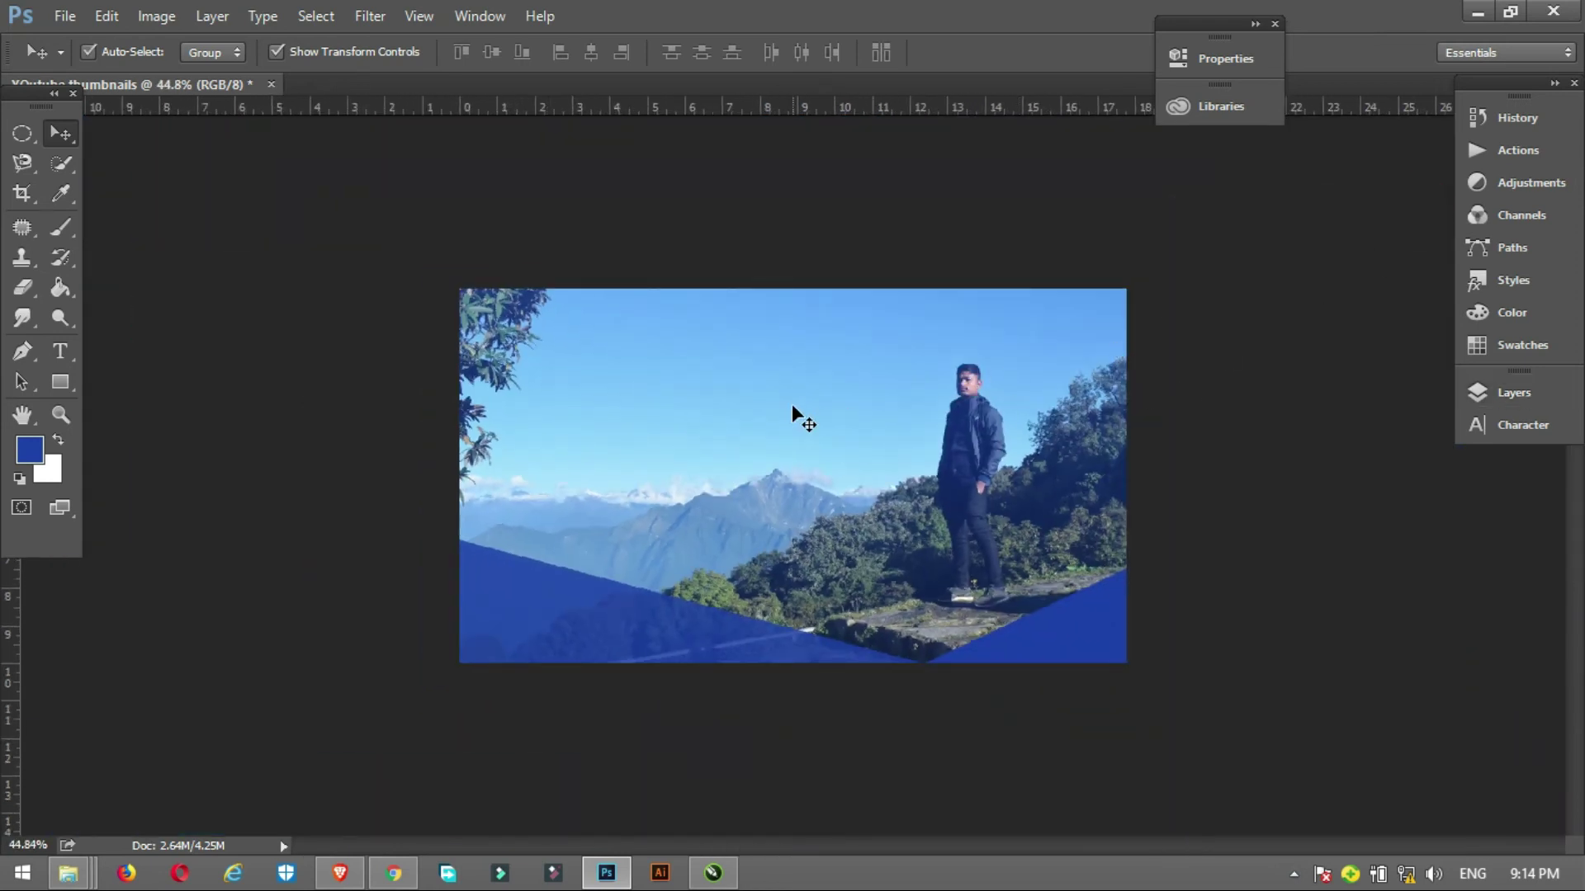
Choose the Type tool and set the text color to white (ffffff)
key("t")
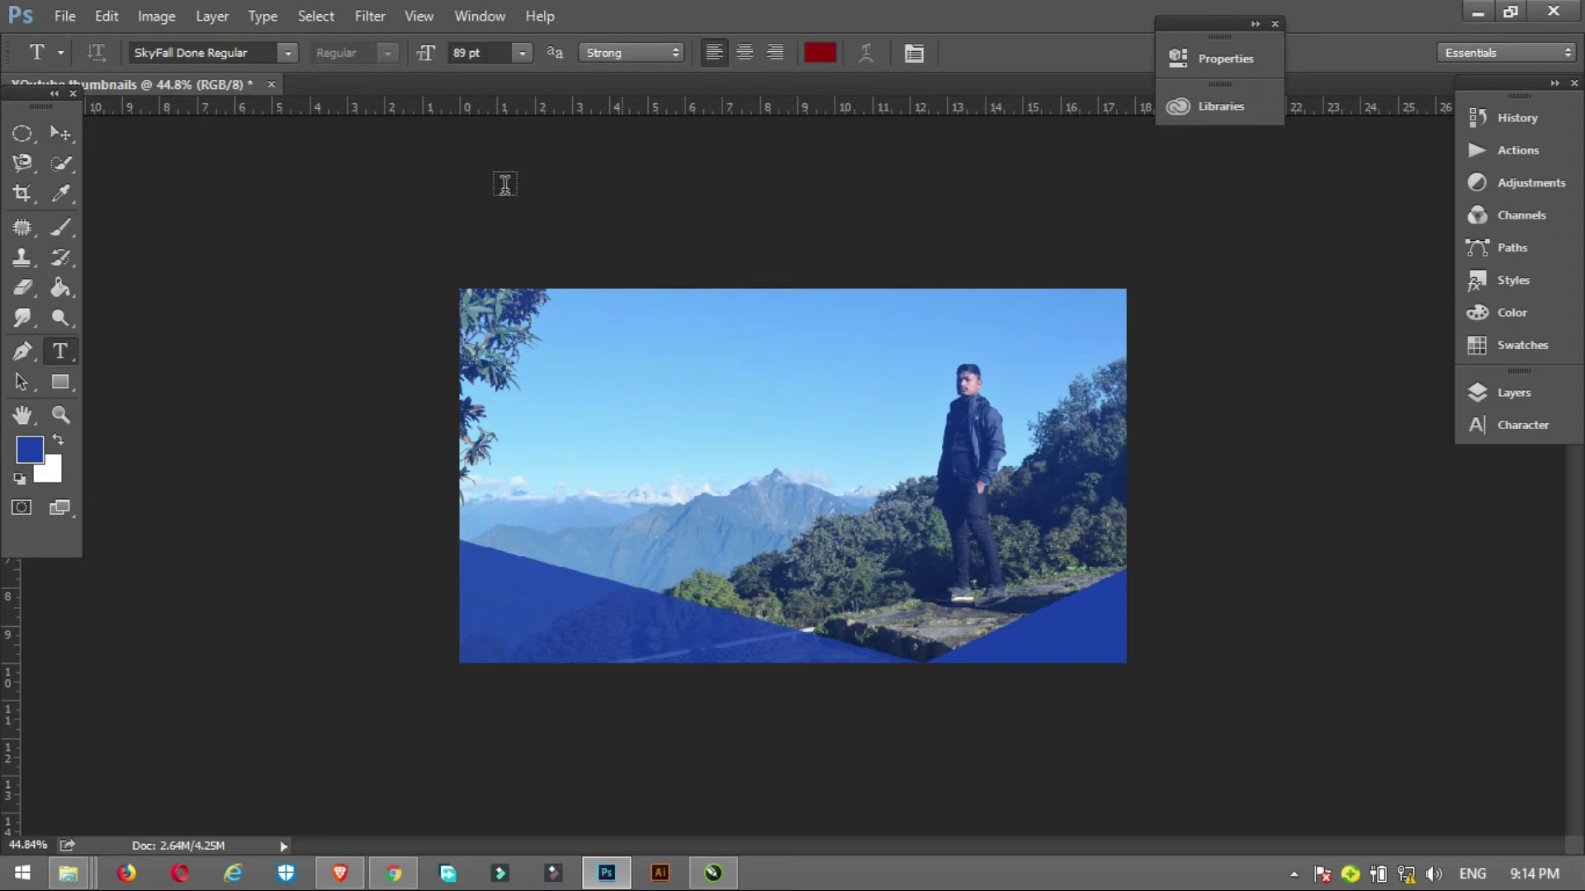
left_click(820, 52)
type("ffffff")
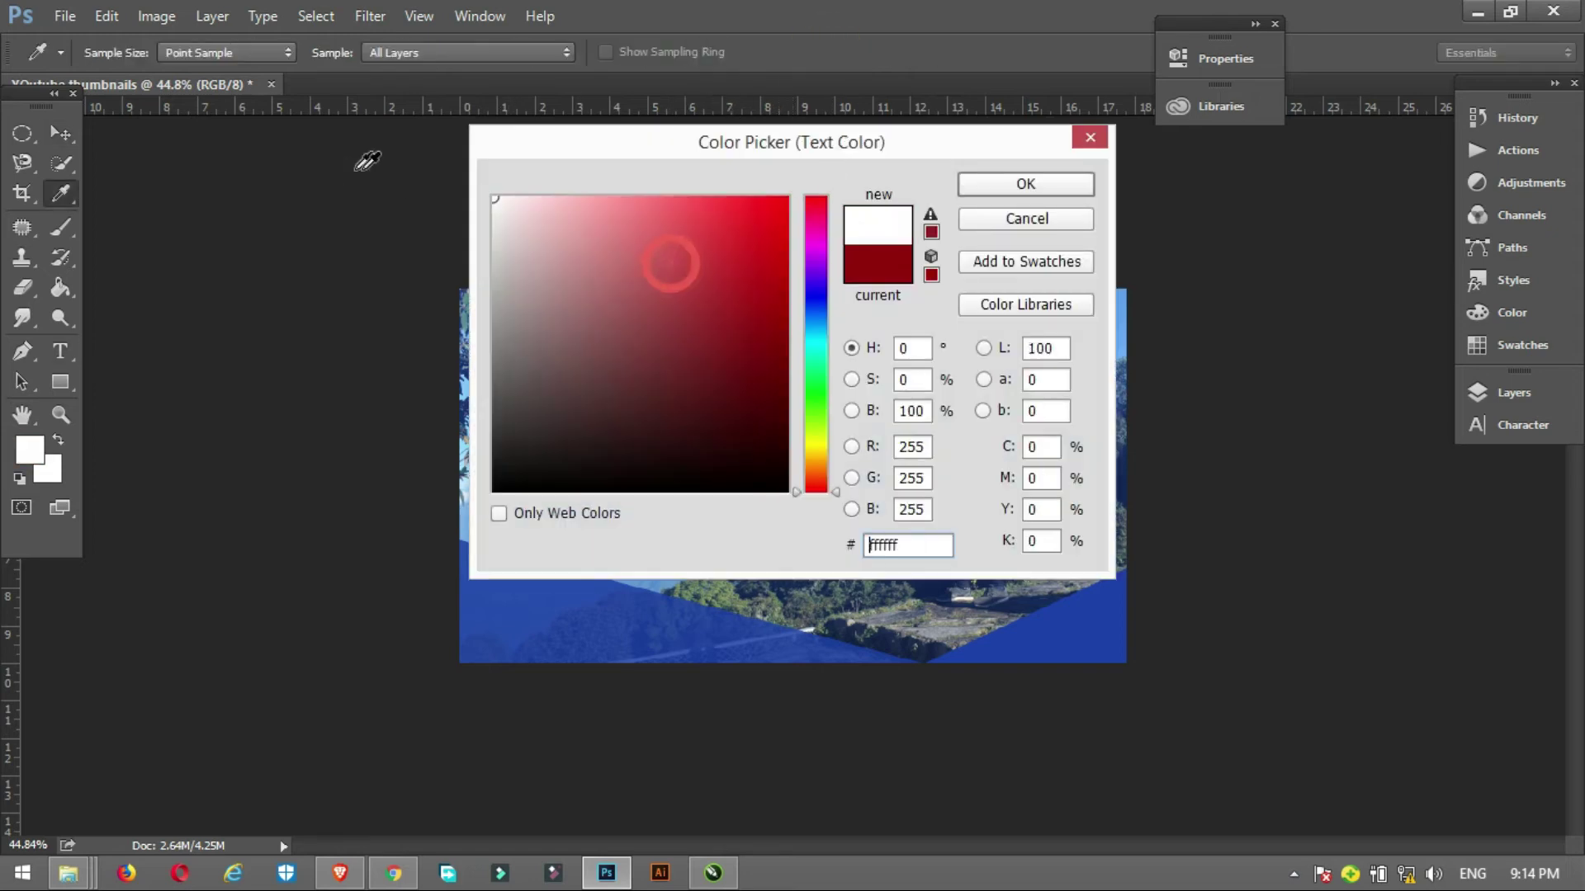
left_click(969, 179)
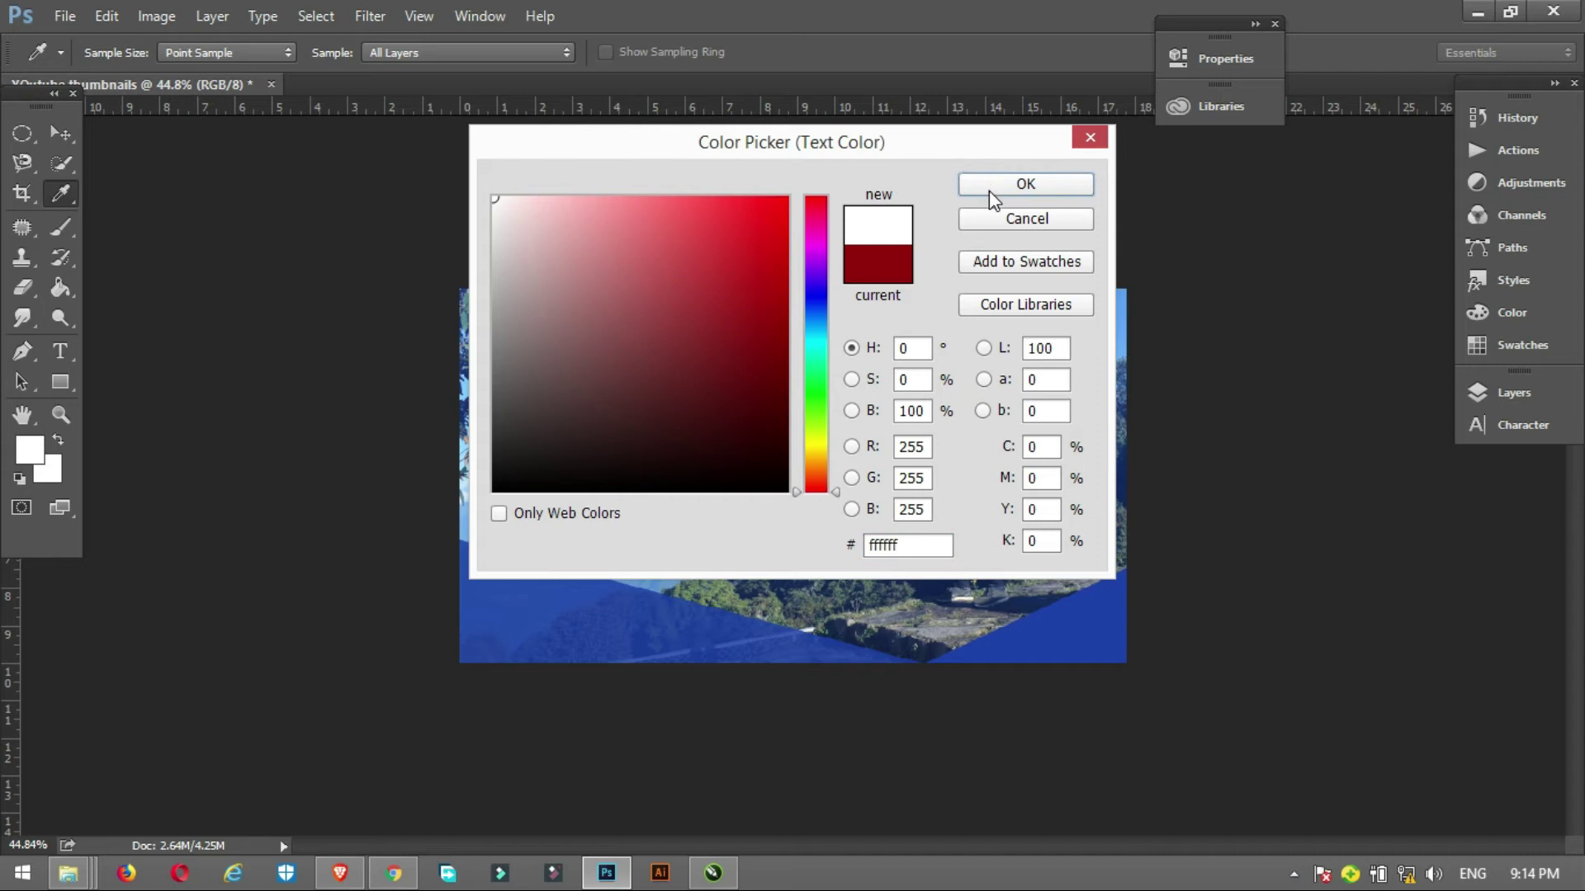
left_click(989, 191)
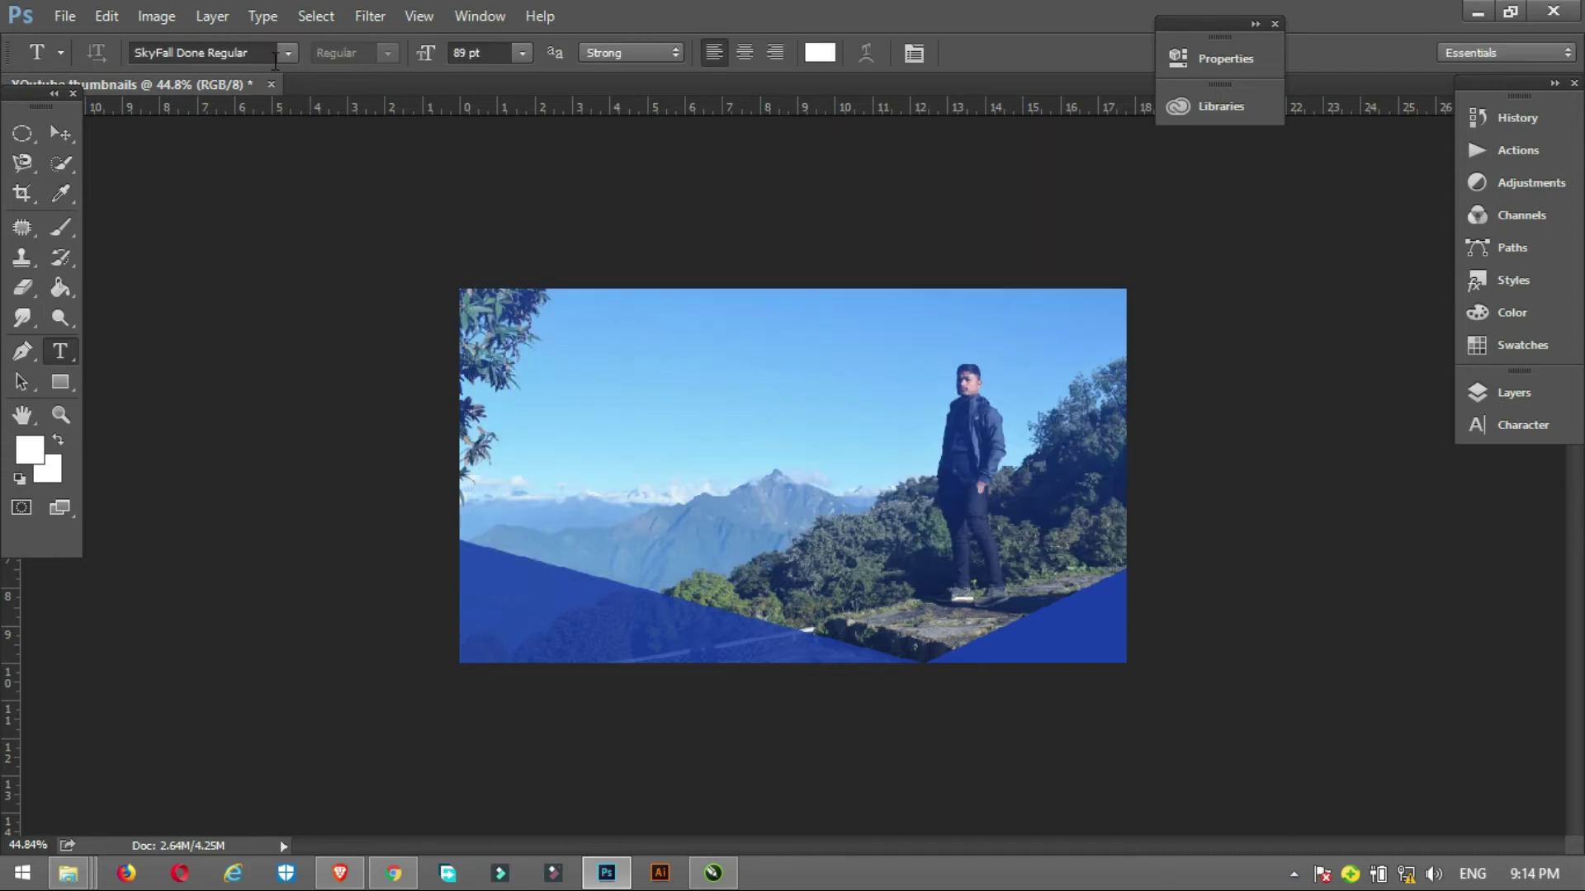
Add the three-line title "TRIP / TO / TAPLEJUNG" over the sky at the photo's upper left
left_click(532, 367)
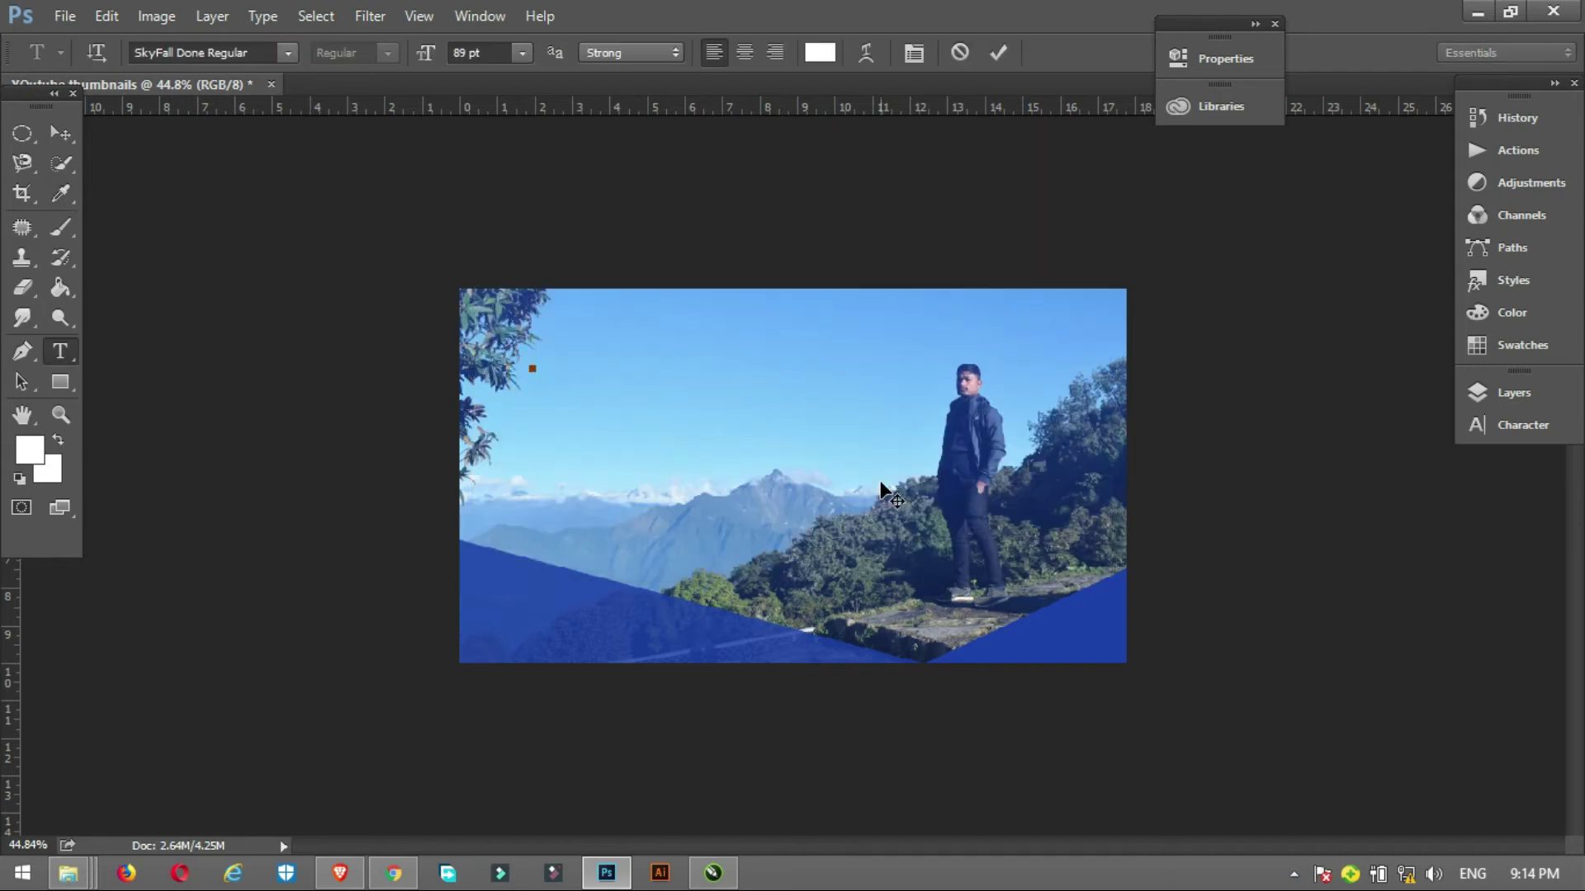
type("TRIP")
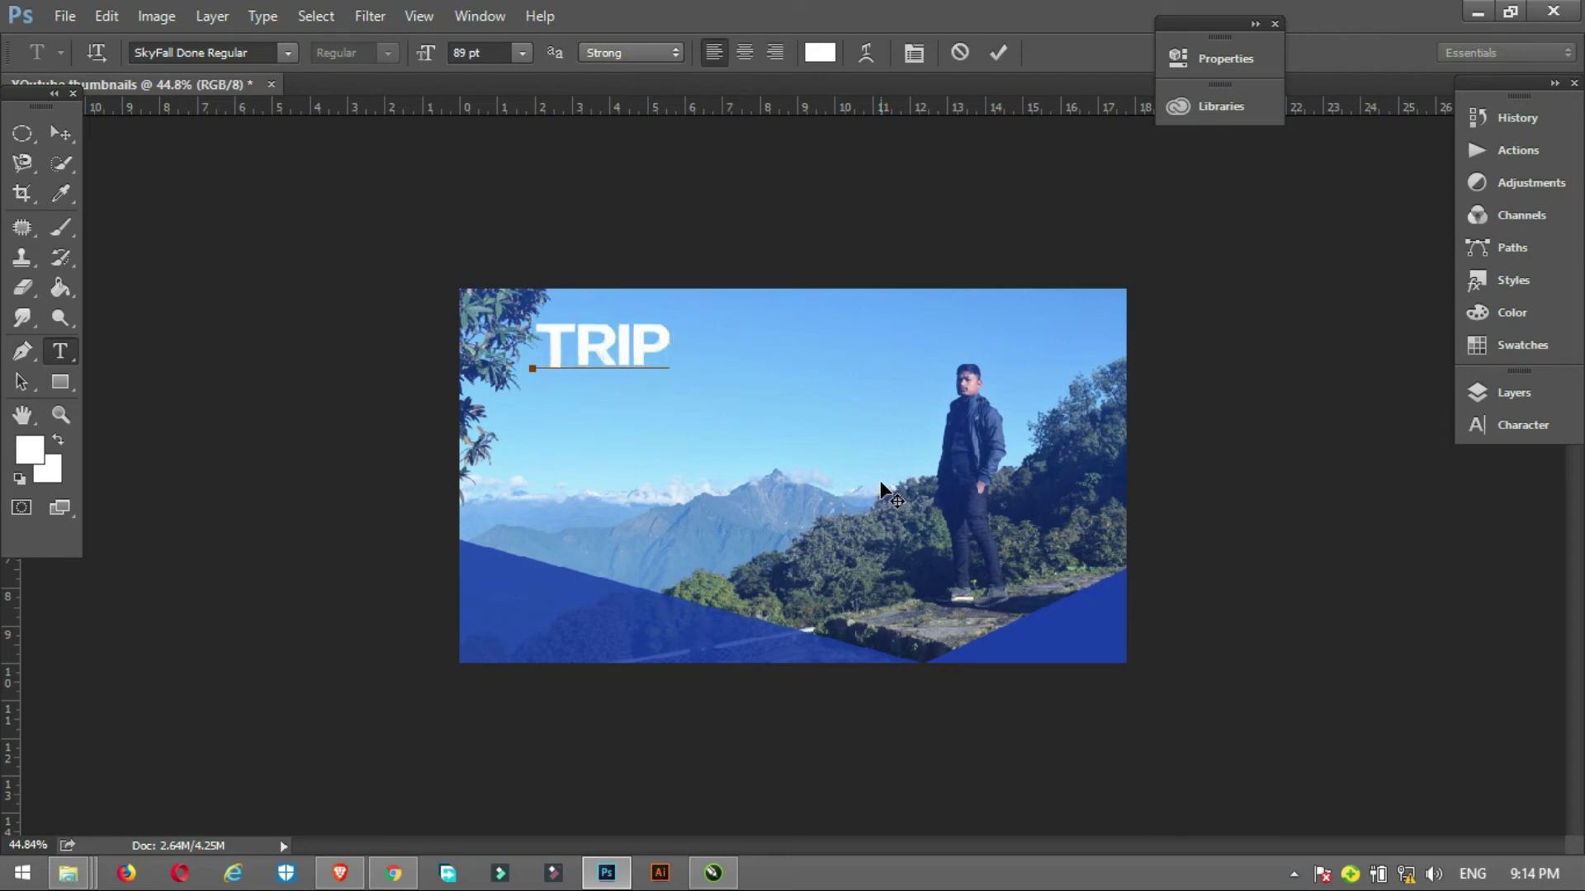
key("Return")
type("TO ")
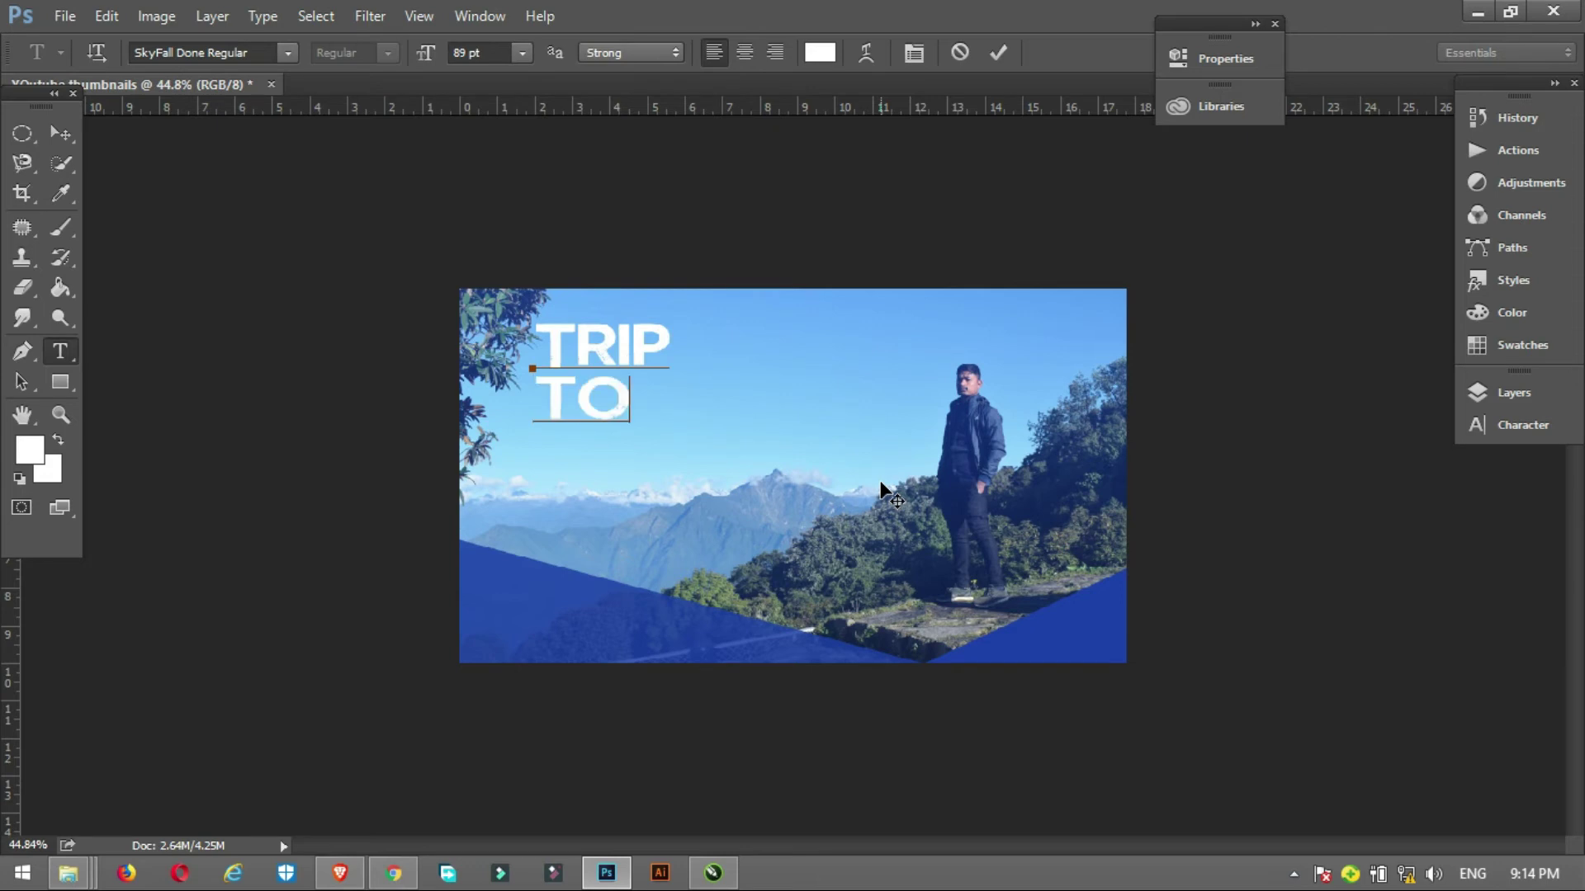
type("TAPLEJUNG")
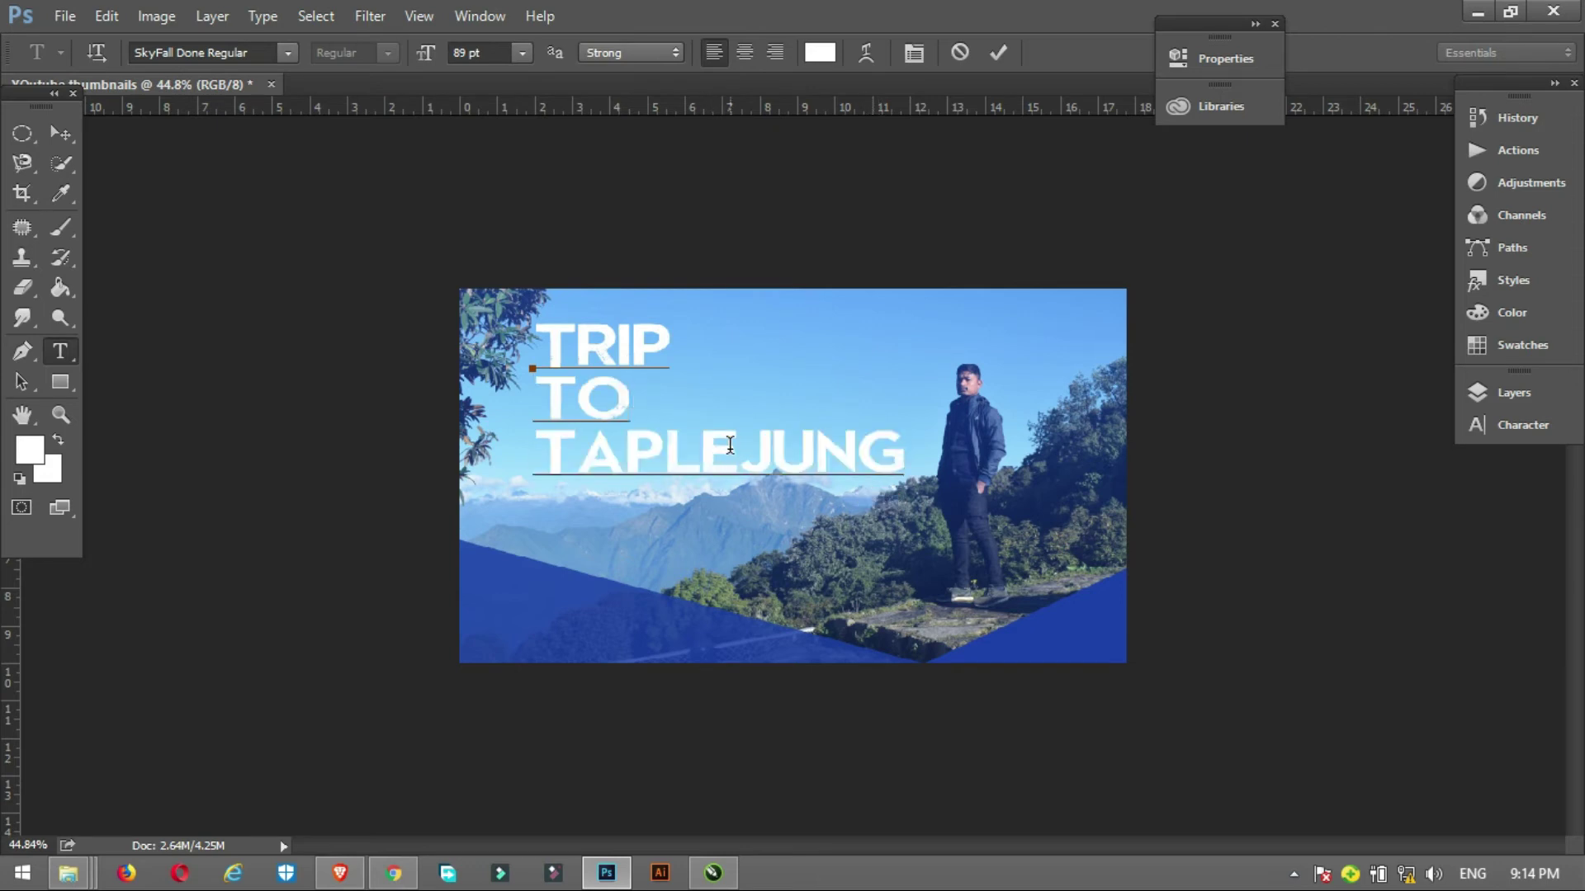
Try a different font size on the word TO alone
left_click(630, 399)
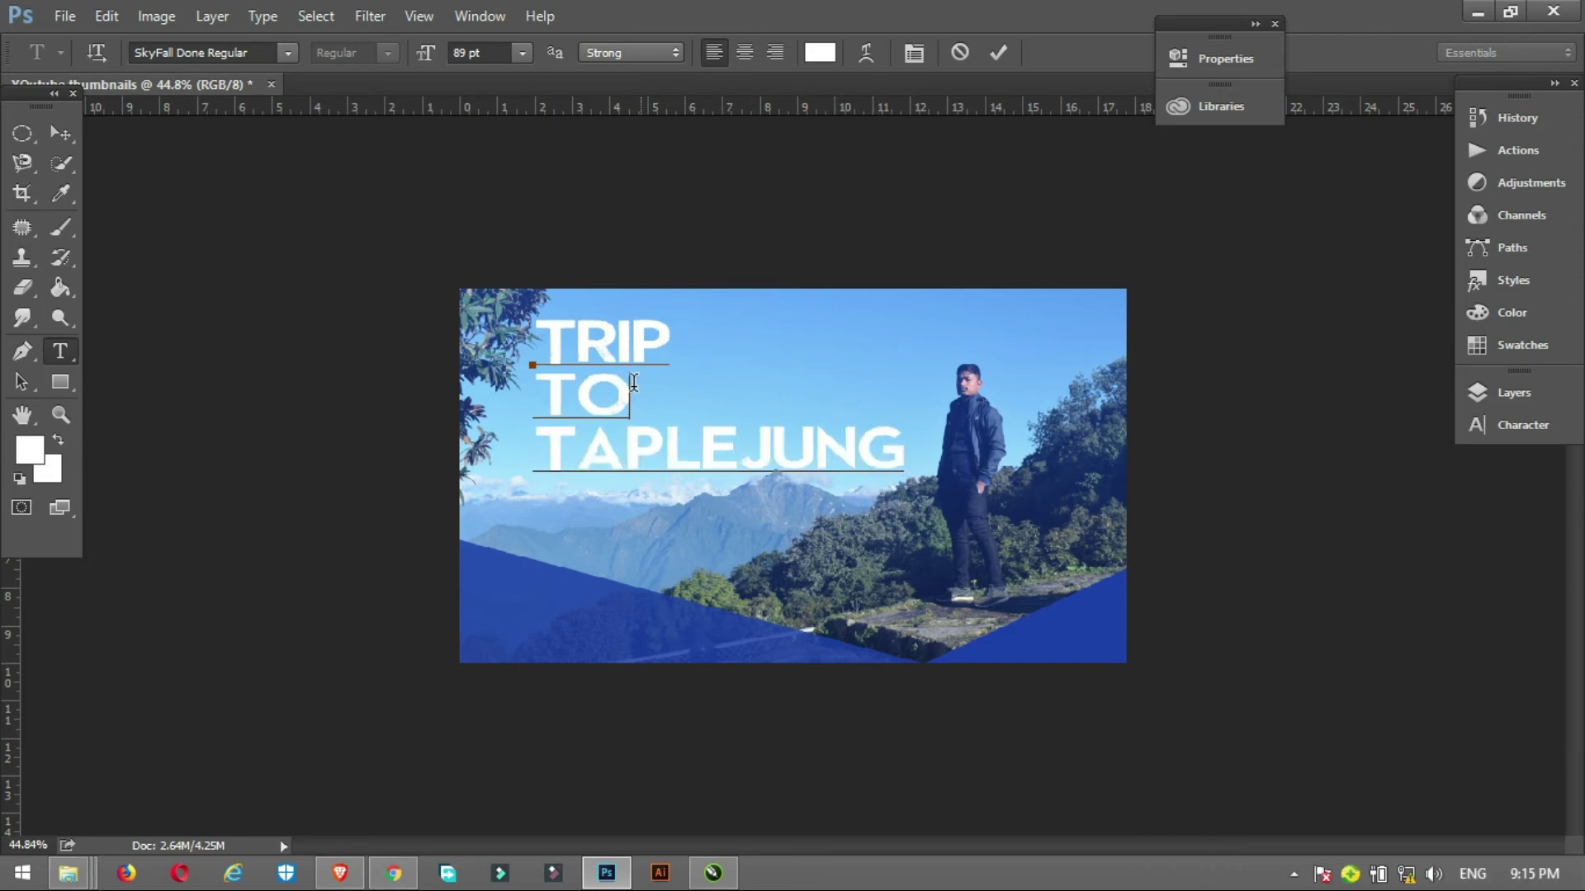
double_click(632, 382)
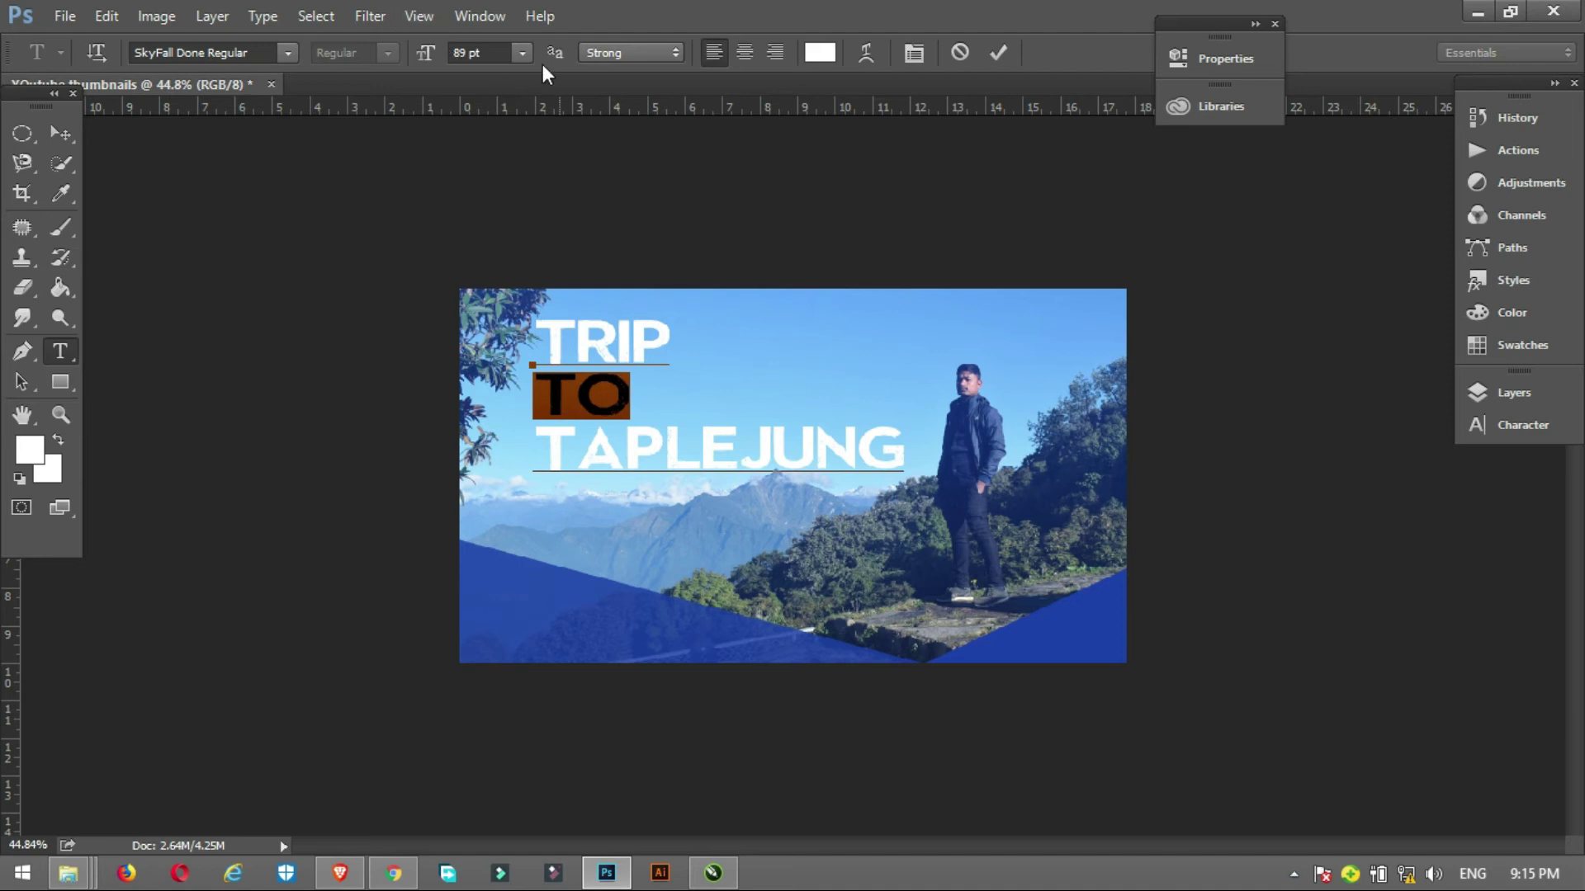
mouse_move(422, 58)
left_mouse_down()
mouse_move(378, 69)
mouse_move(419, 73)
left_mouse_up()
Set the font size of the whole three-line title to 80 pt and commit the text
key("ctrl+a")
left_click(429, 56)
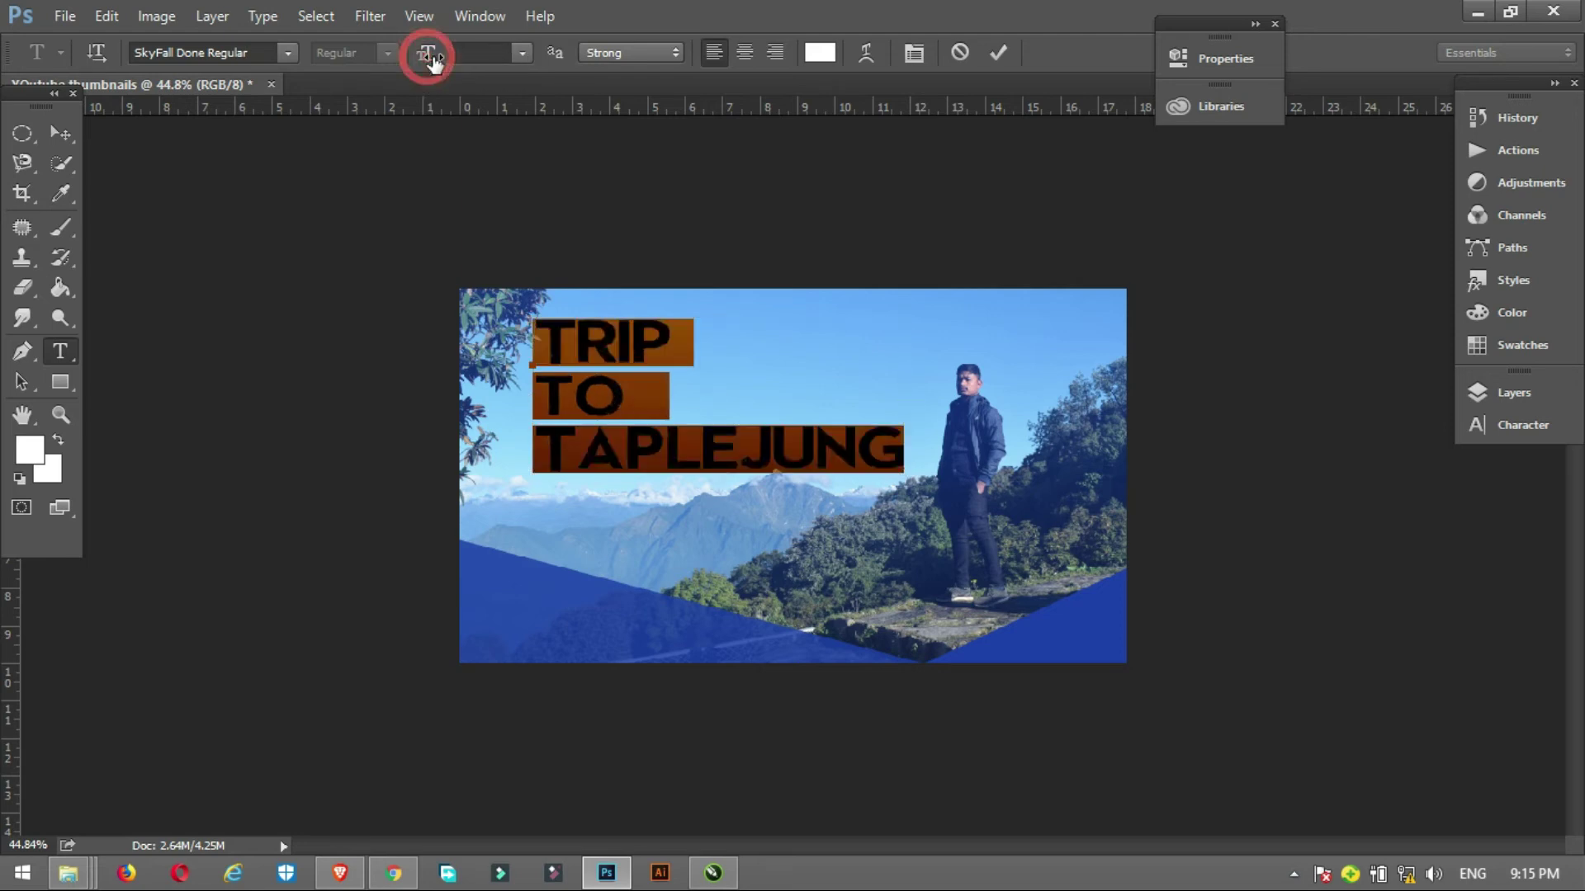
left_click(516, 54)
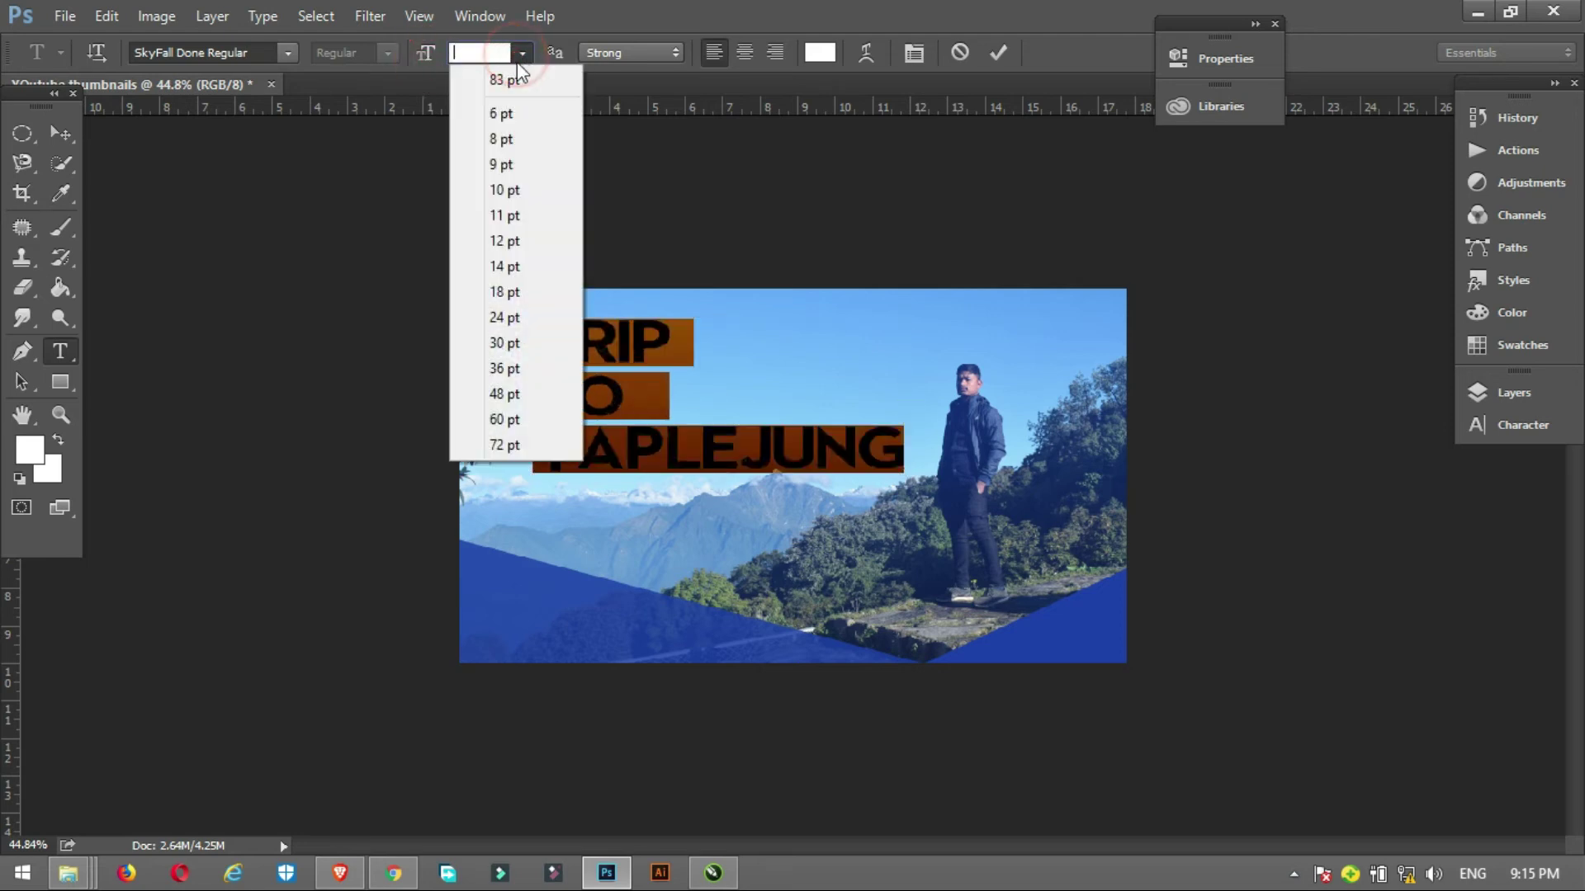
left_click(523, 447)
left_click_drag(428, 56, 436, 57)
left_click(60, 133)
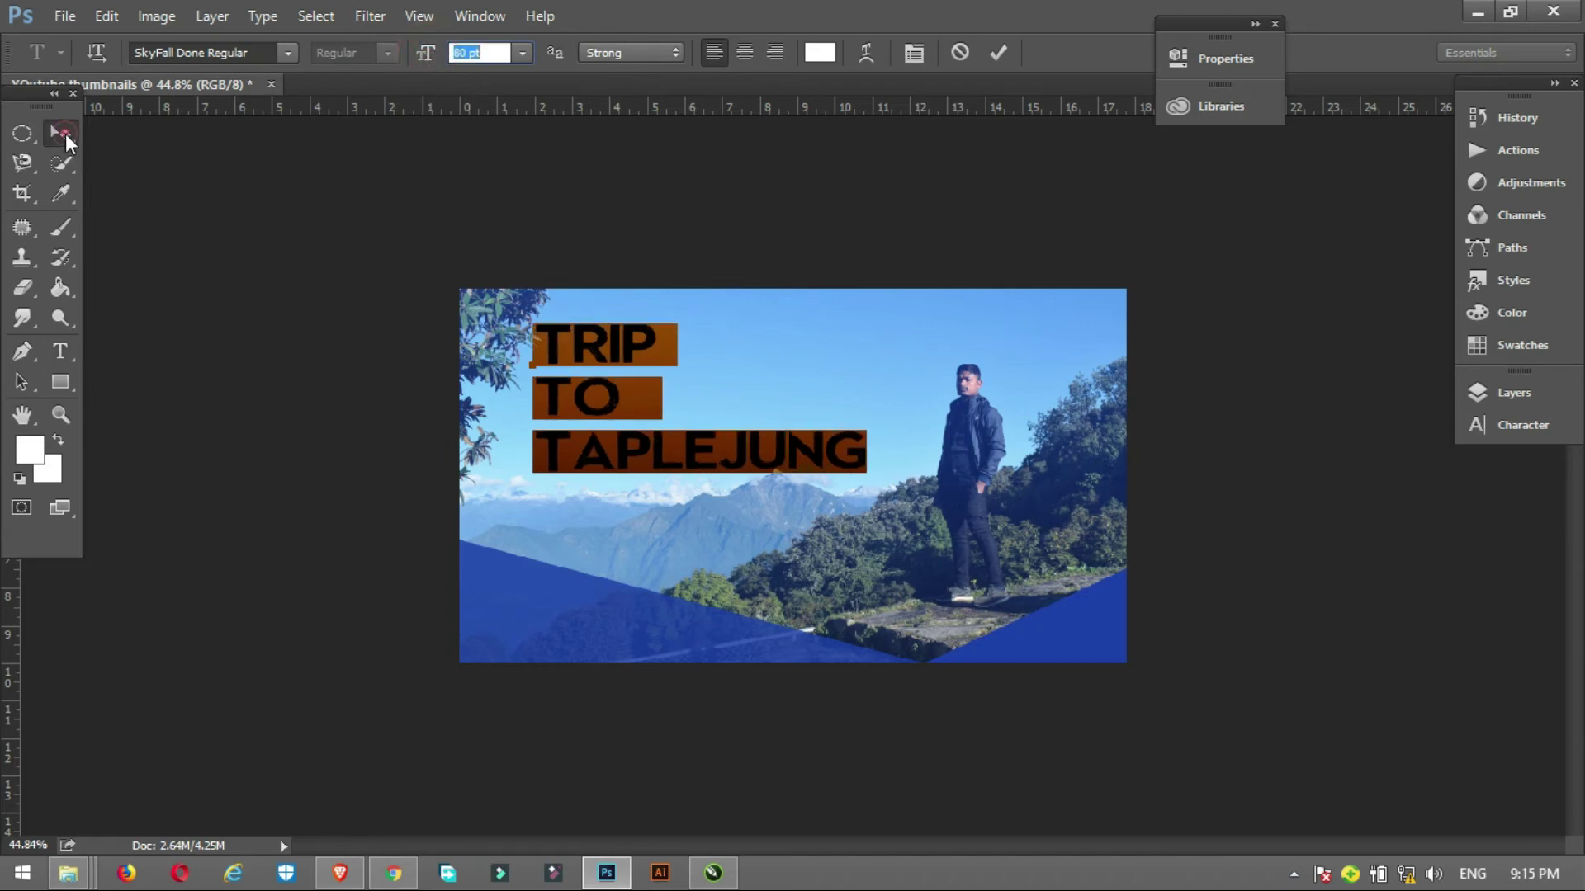
Delete the word TRIP from the three-line title and commit the text
left_click(623, 347)
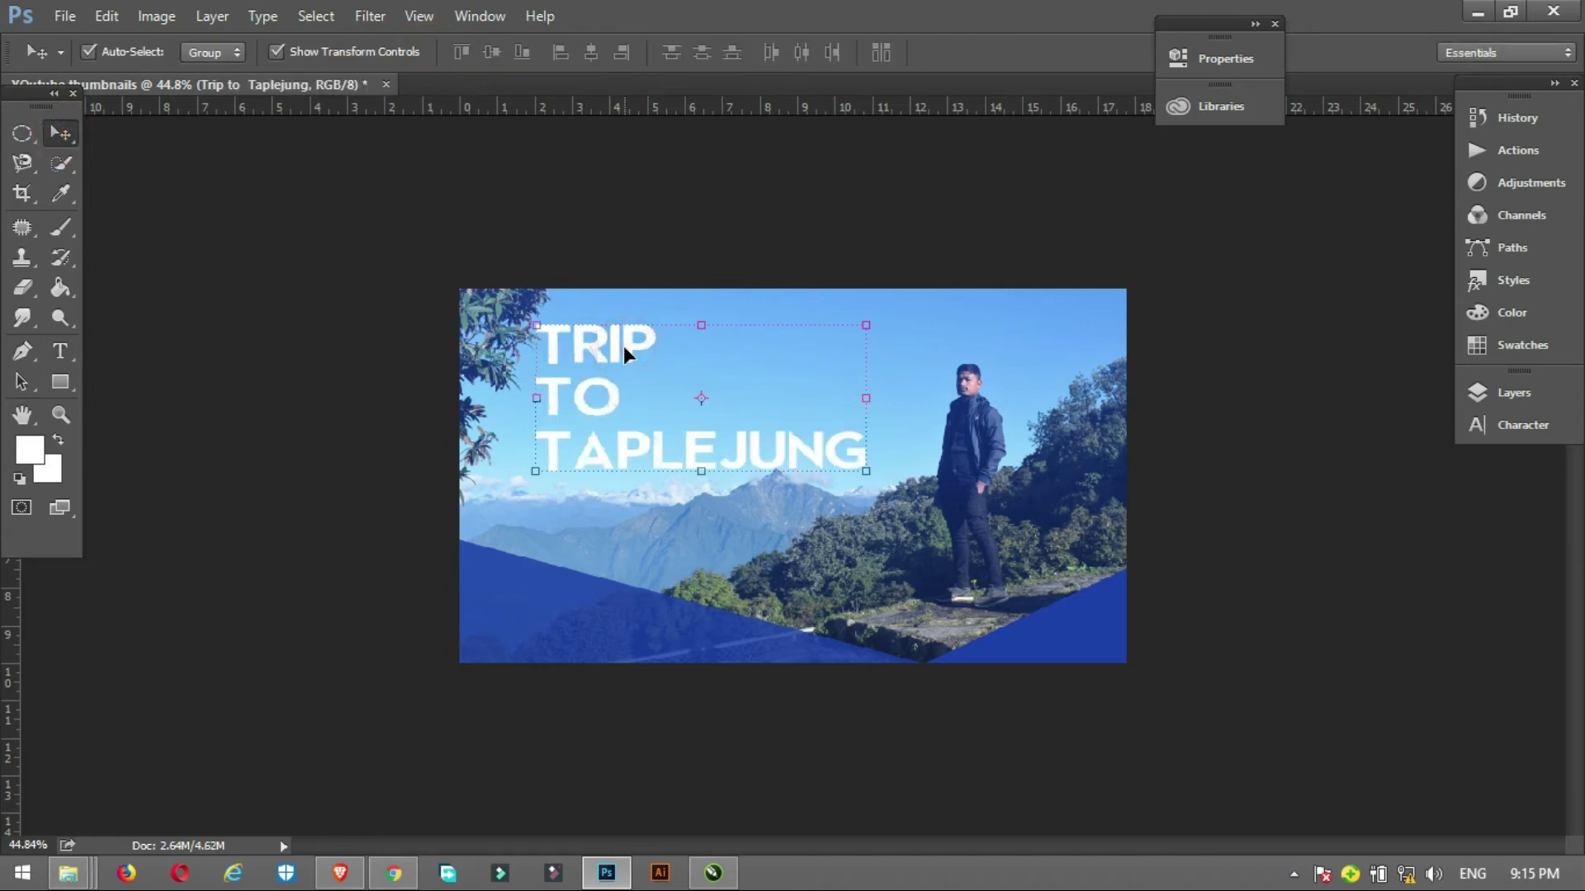
key("t")
left_click(652, 339)
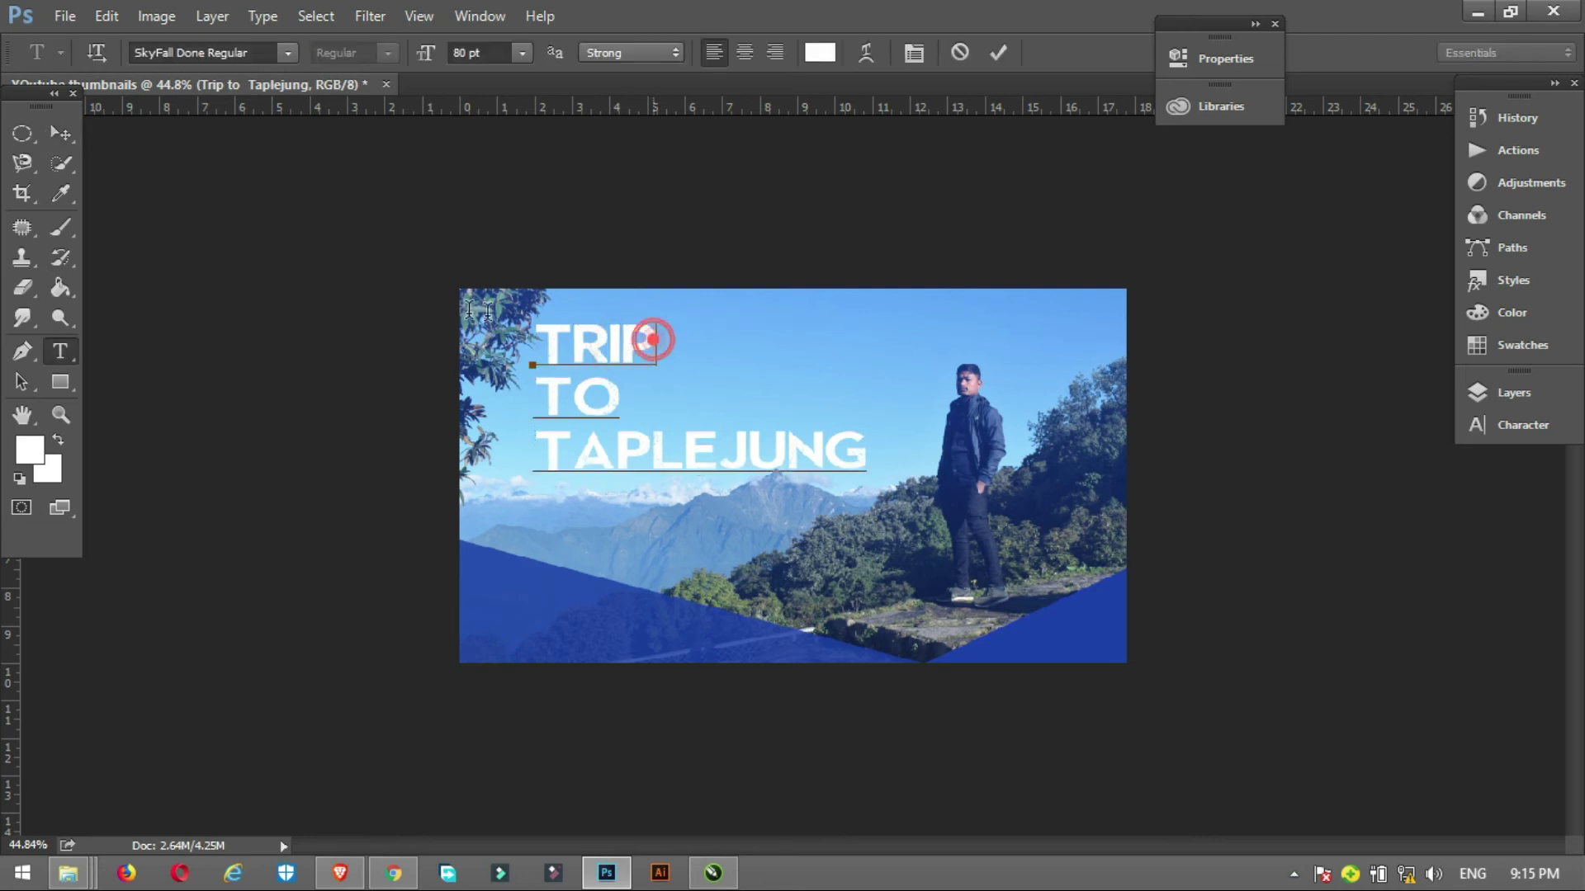
left_click_drag(470, 309, 463, 309)
key("BackSpace")
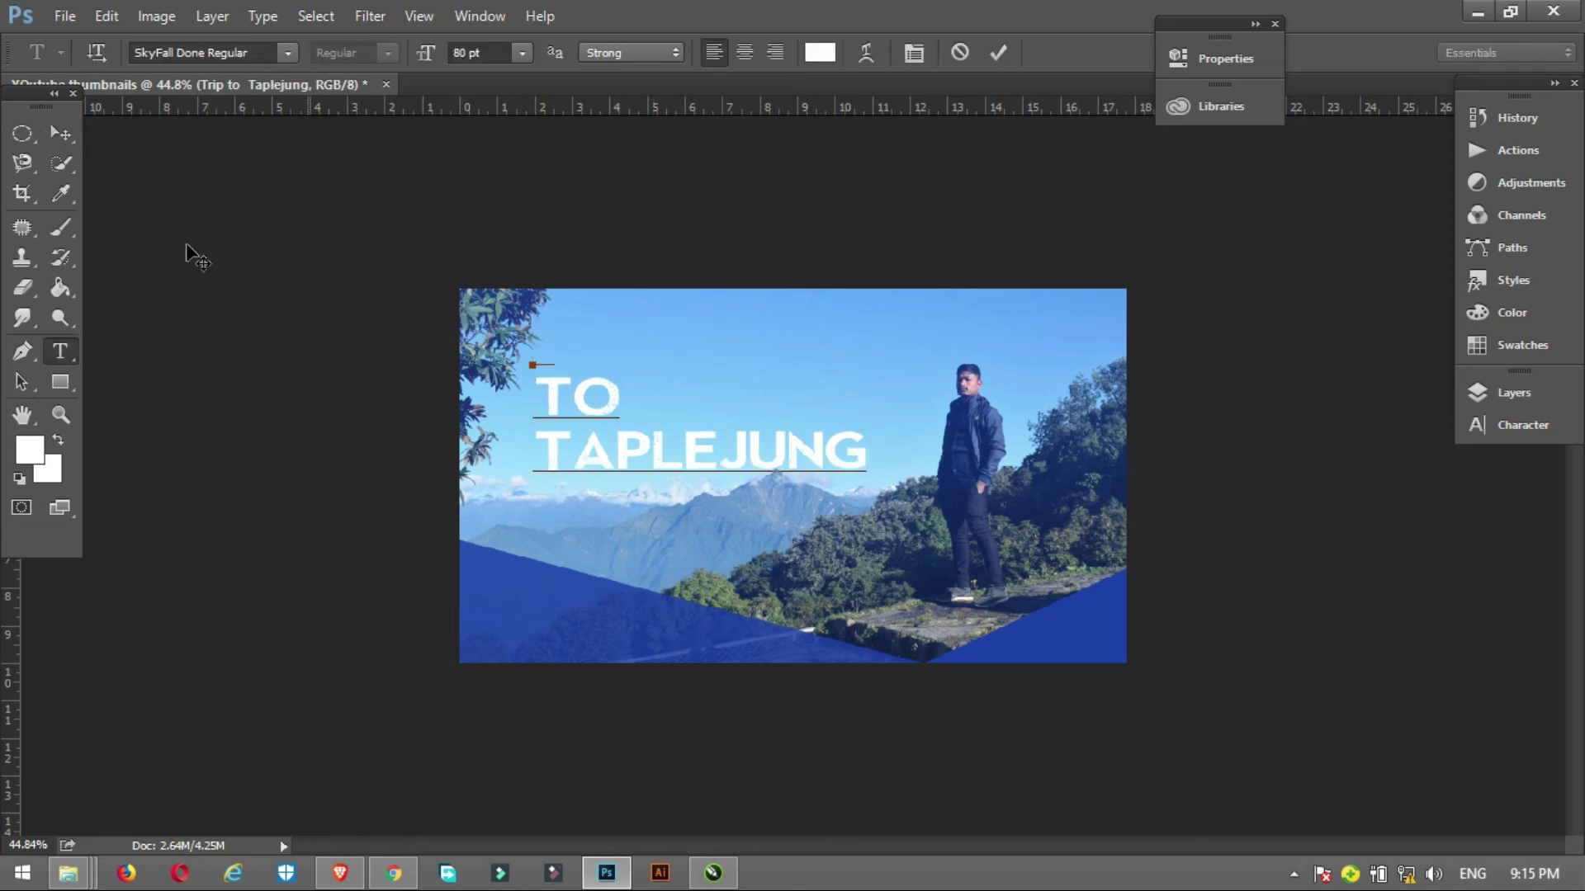
left_click(65, 140)
Duplicate the title text, replace the copy's wording with TRIP, and place it just above the word TO
left_click_drag(598, 408, 602, 330)
key("t")
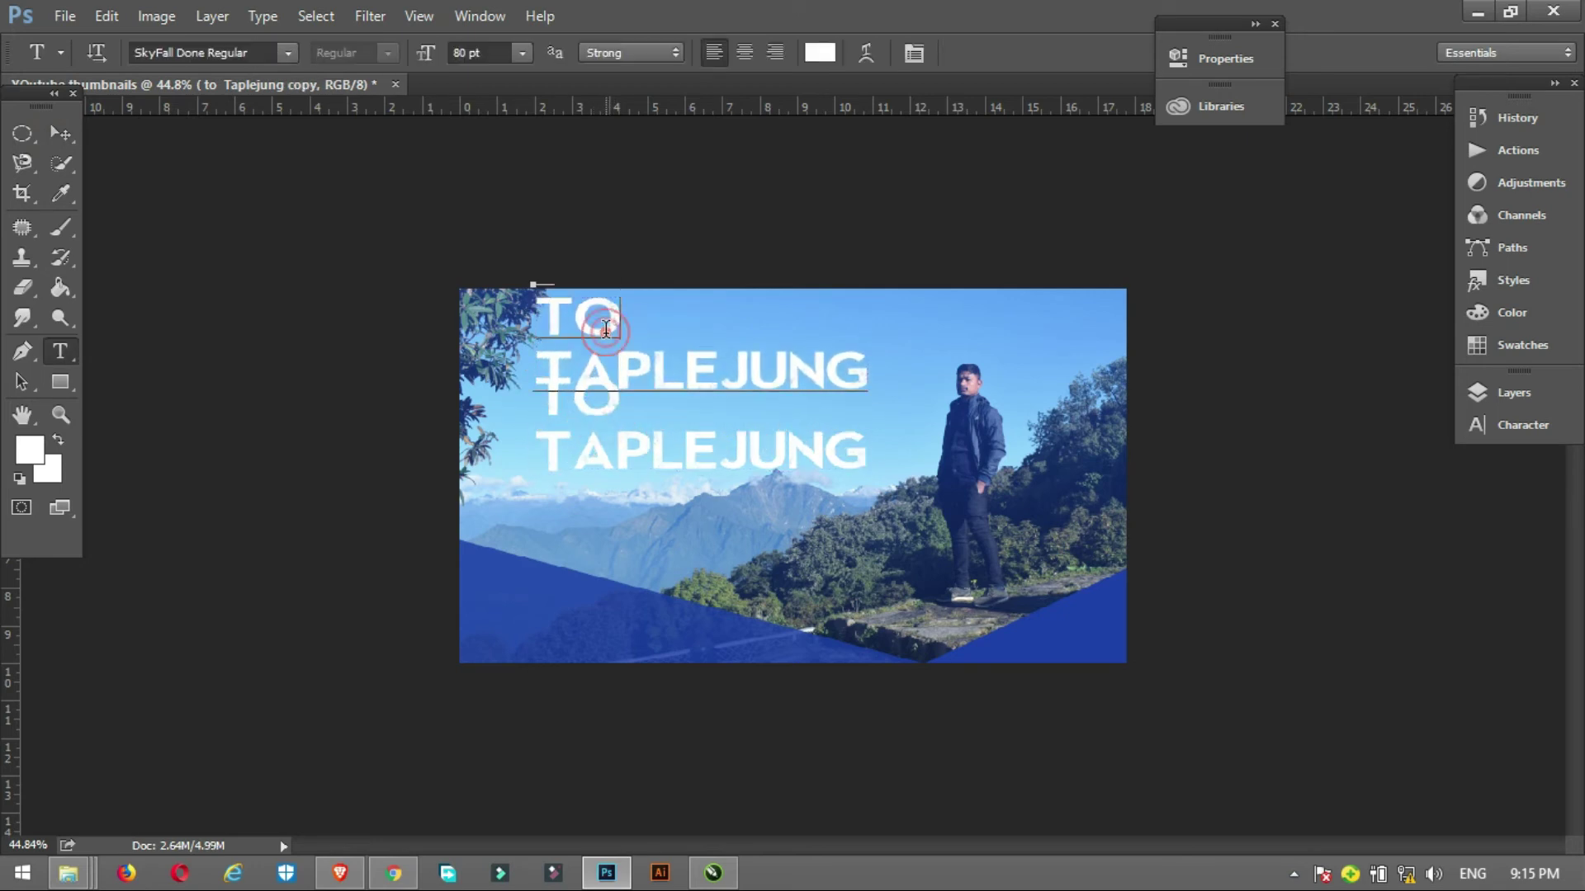
left_click(603, 329)
key("ctrl+a")
type("TRIP")
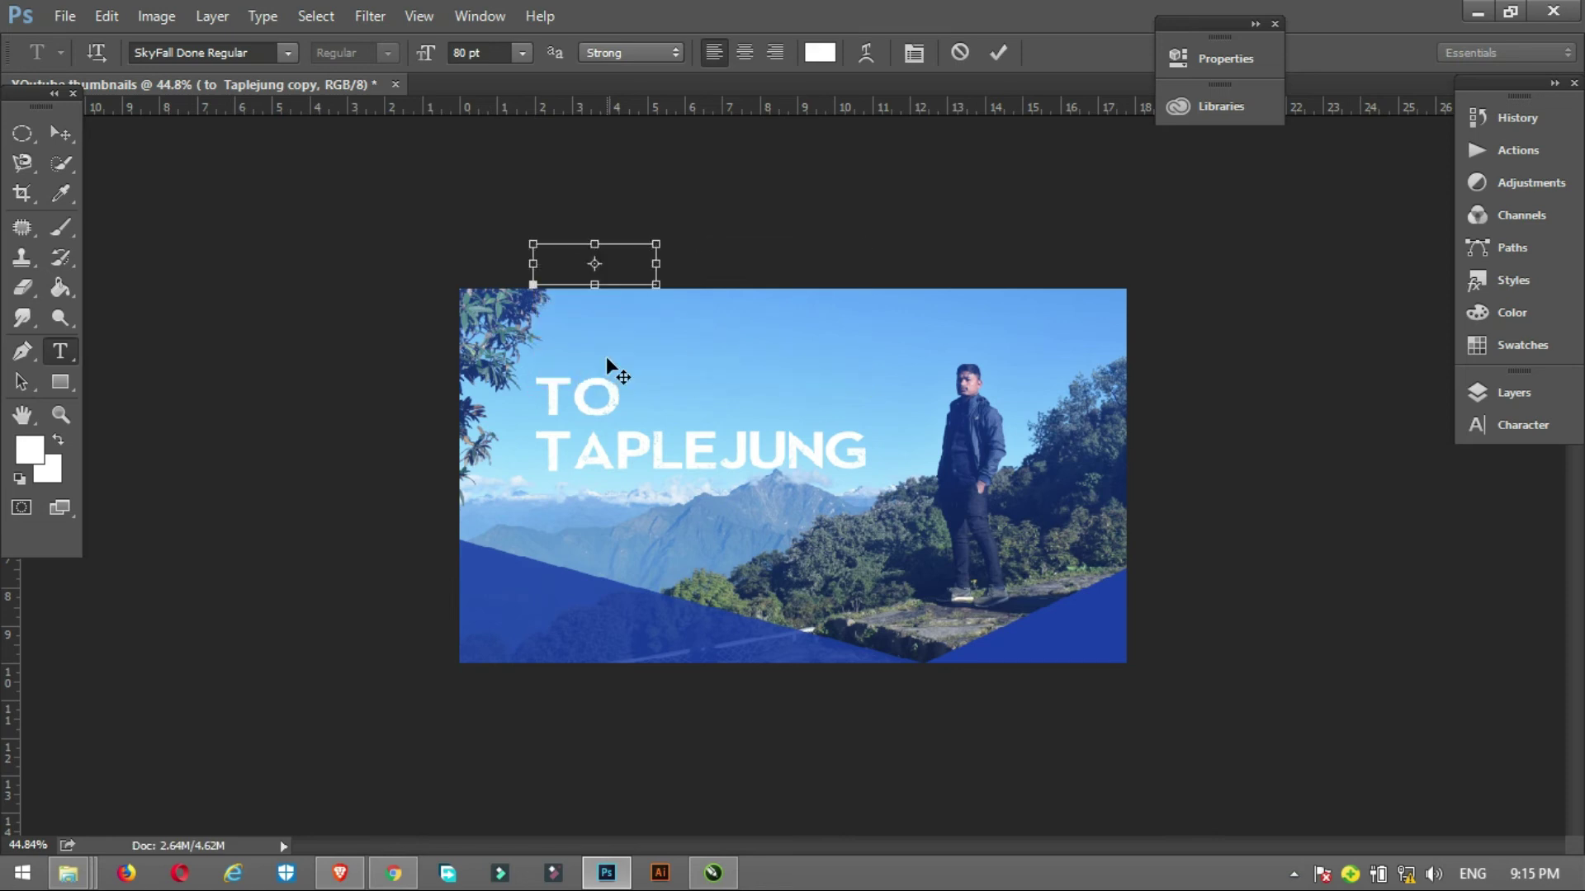
left_click_drag(637, 333, 631, 421)
left_click(60, 132)
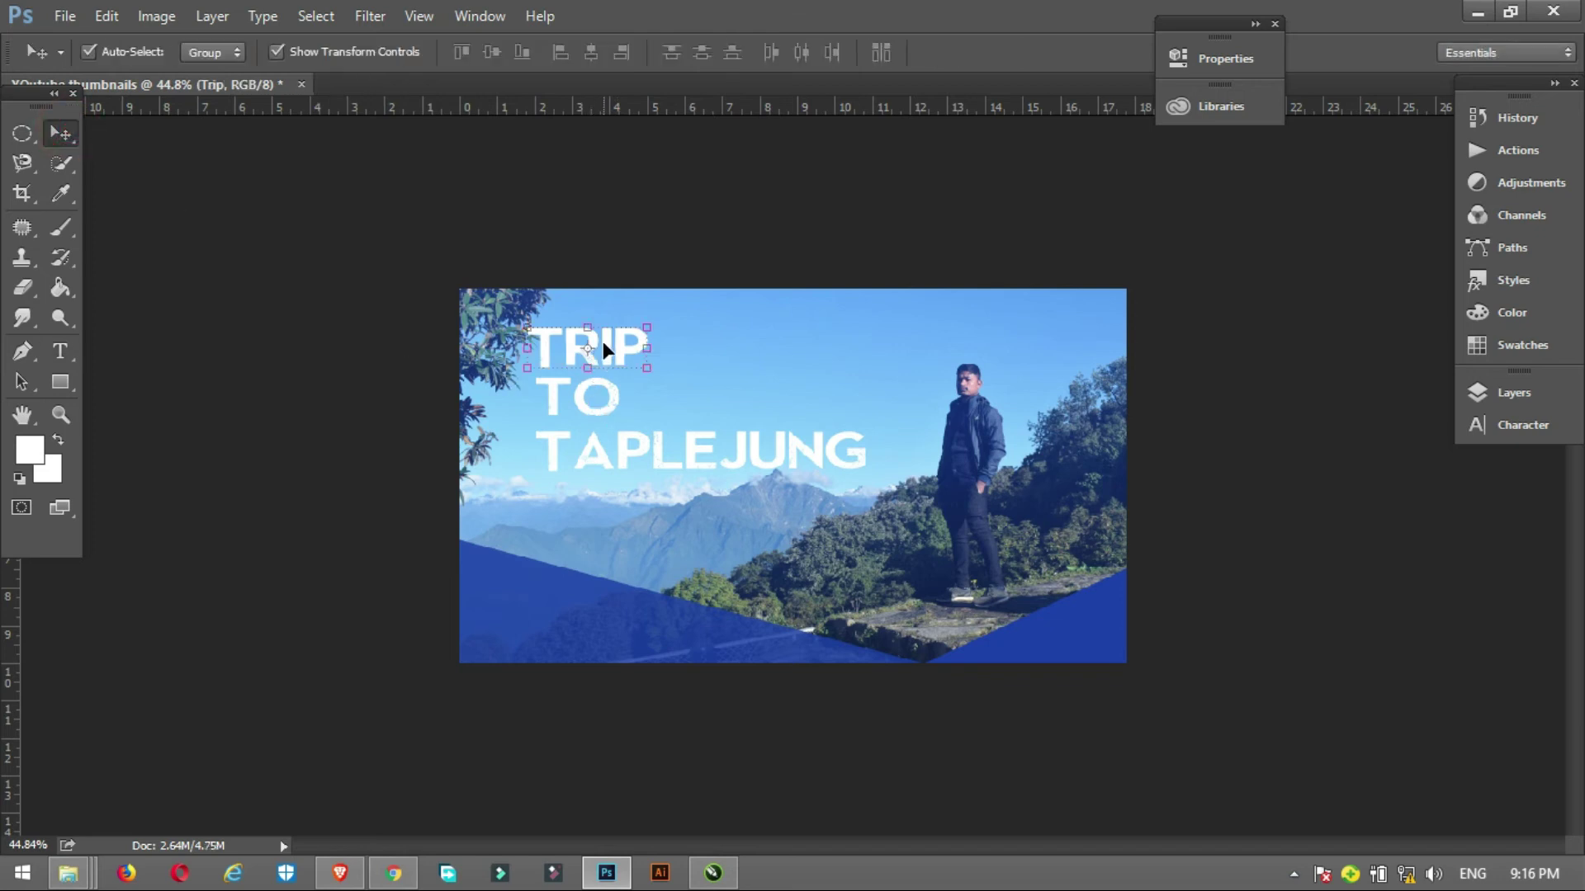
Duplicate the TRIP text to its right and delete the word TO from the TO / TAPLEJUNG text
left_click_drag(603, 345, 745, 340)
left_click(584, 398)
key("t")
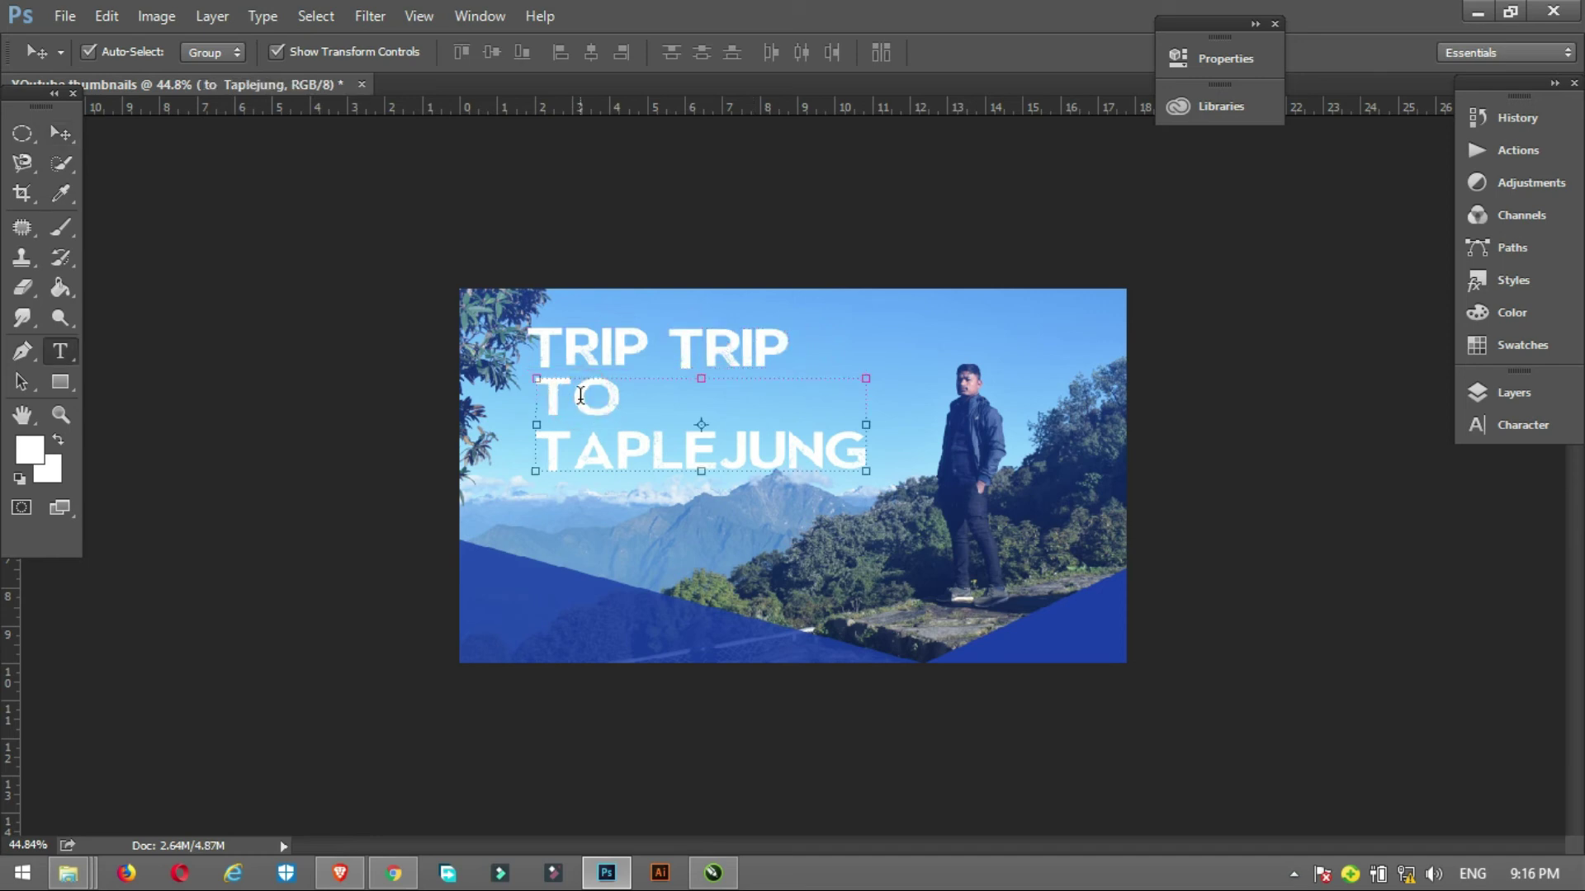
left_click_drag(618, 401, 497, 397)
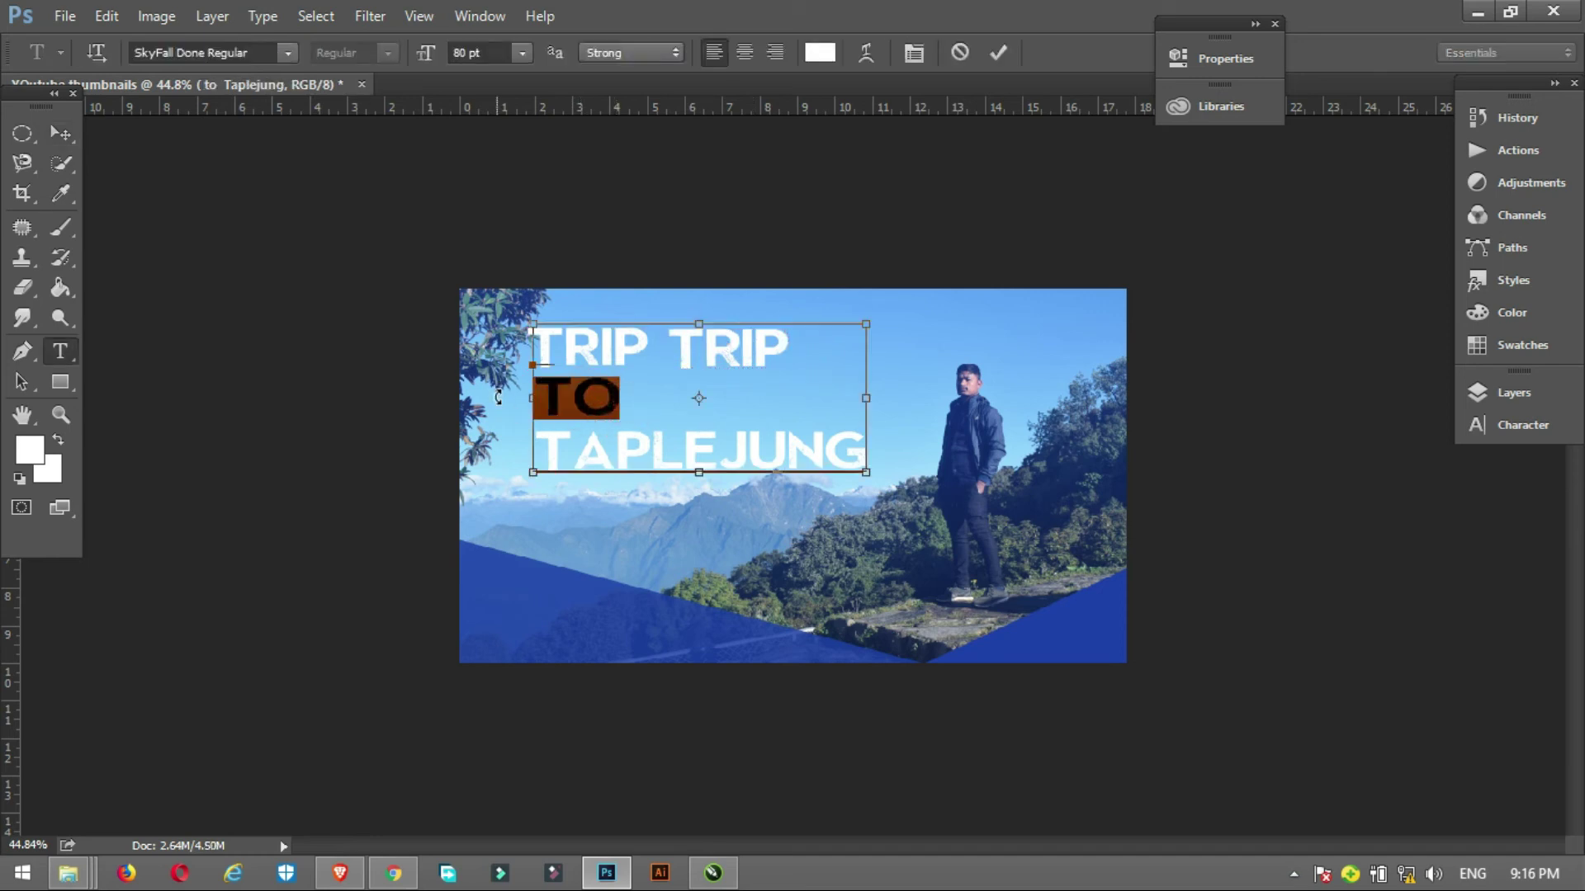
key("BackSpace")
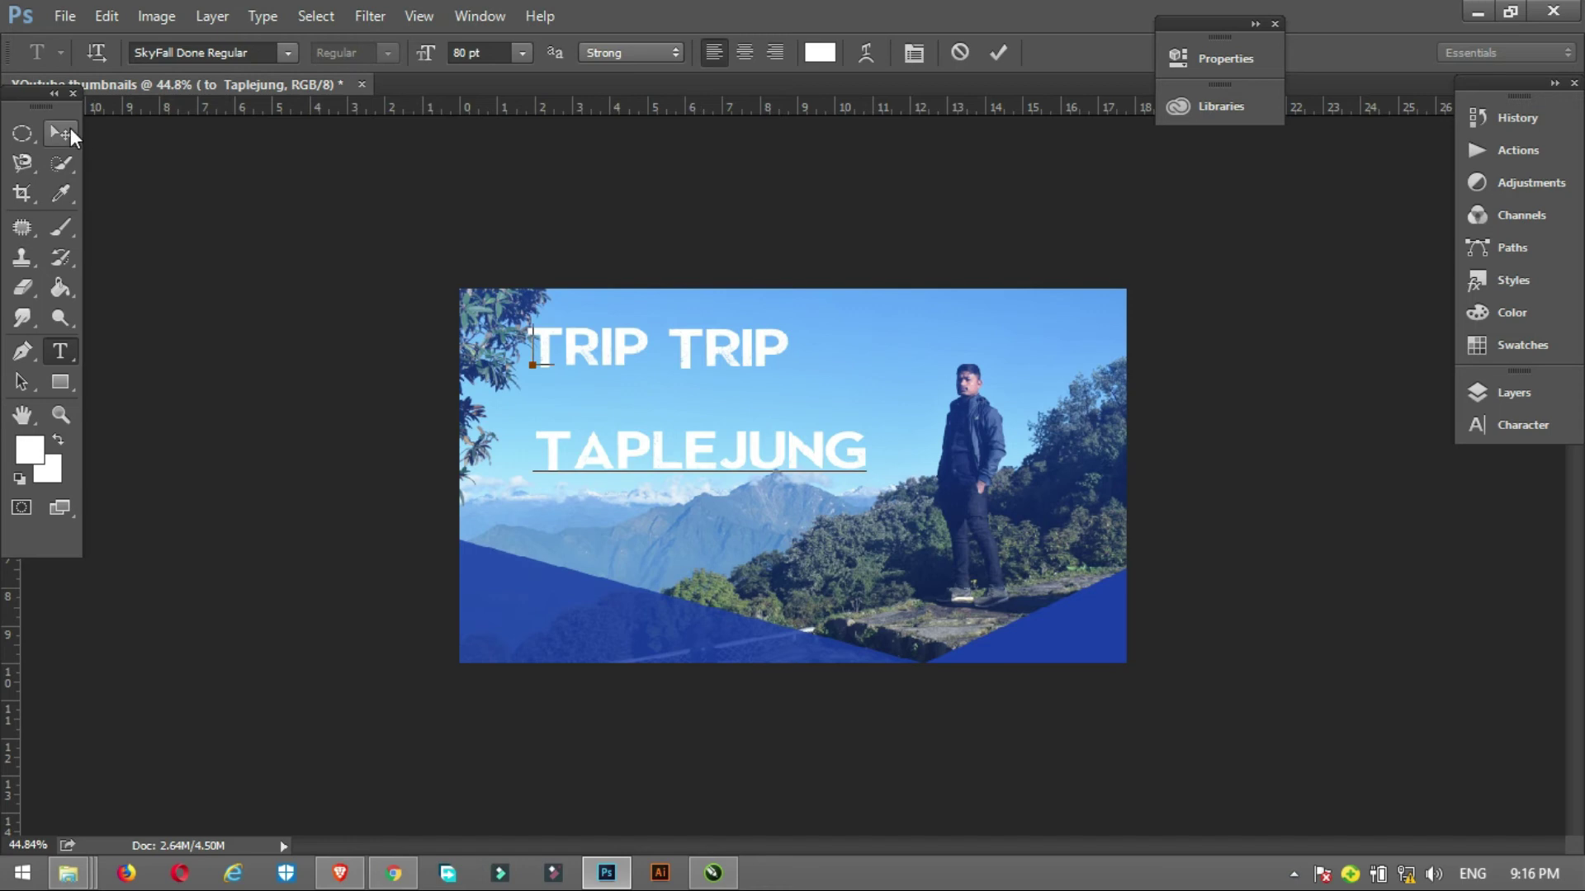
left_click(60, 133)
Change the second TRIP to TO, shrink it beside TRIP's baseline, and move TAPLEJUNG up beneath them
left_click(742, 351)
double_click(742, 352)
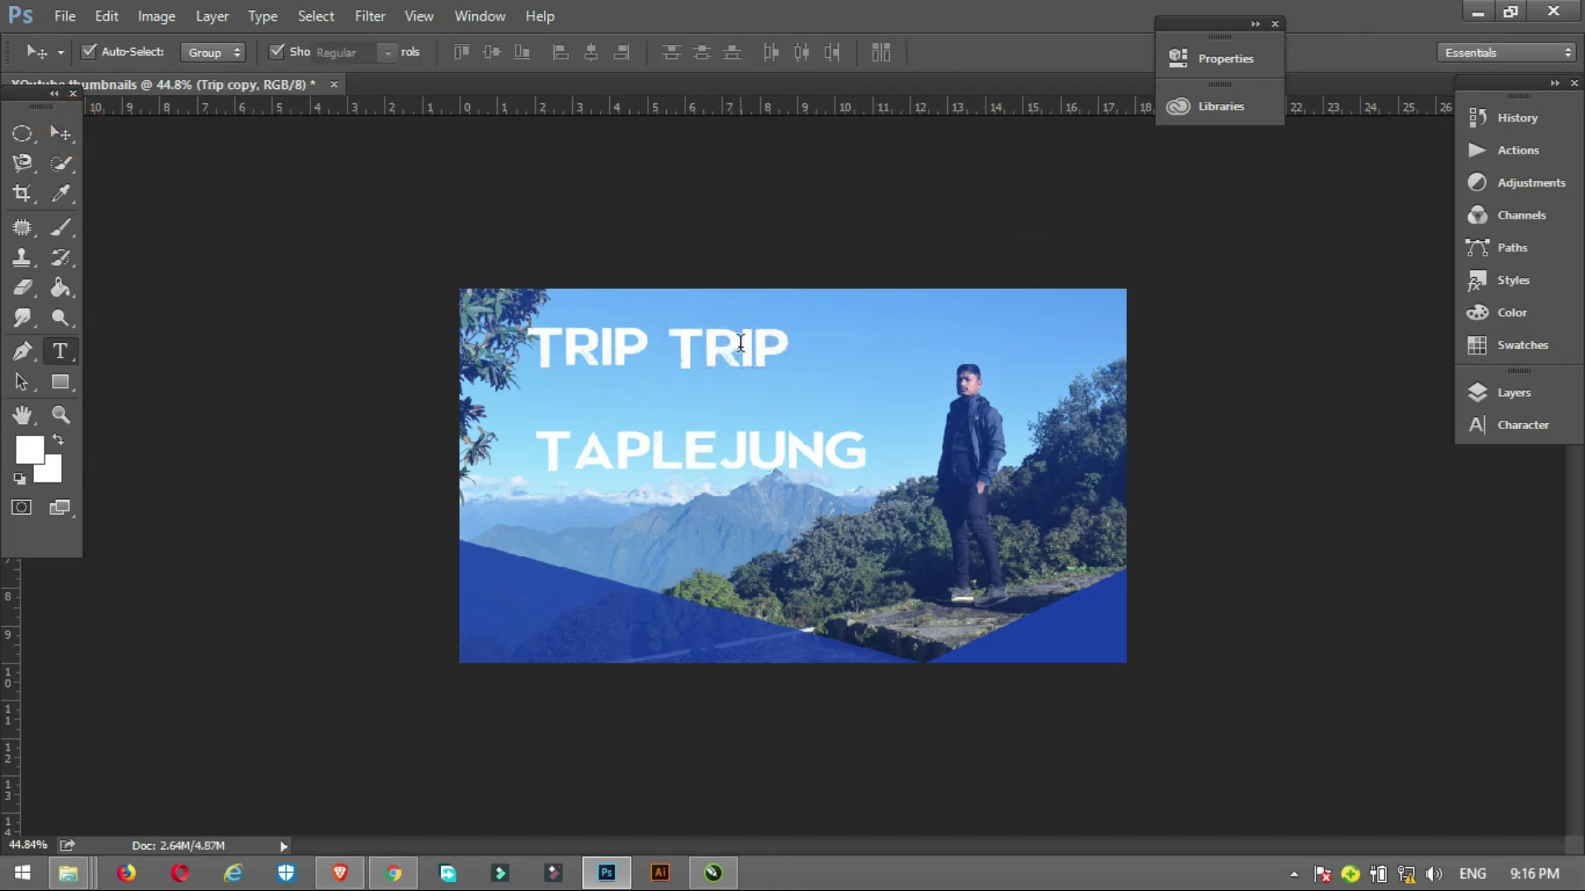
type("TO")
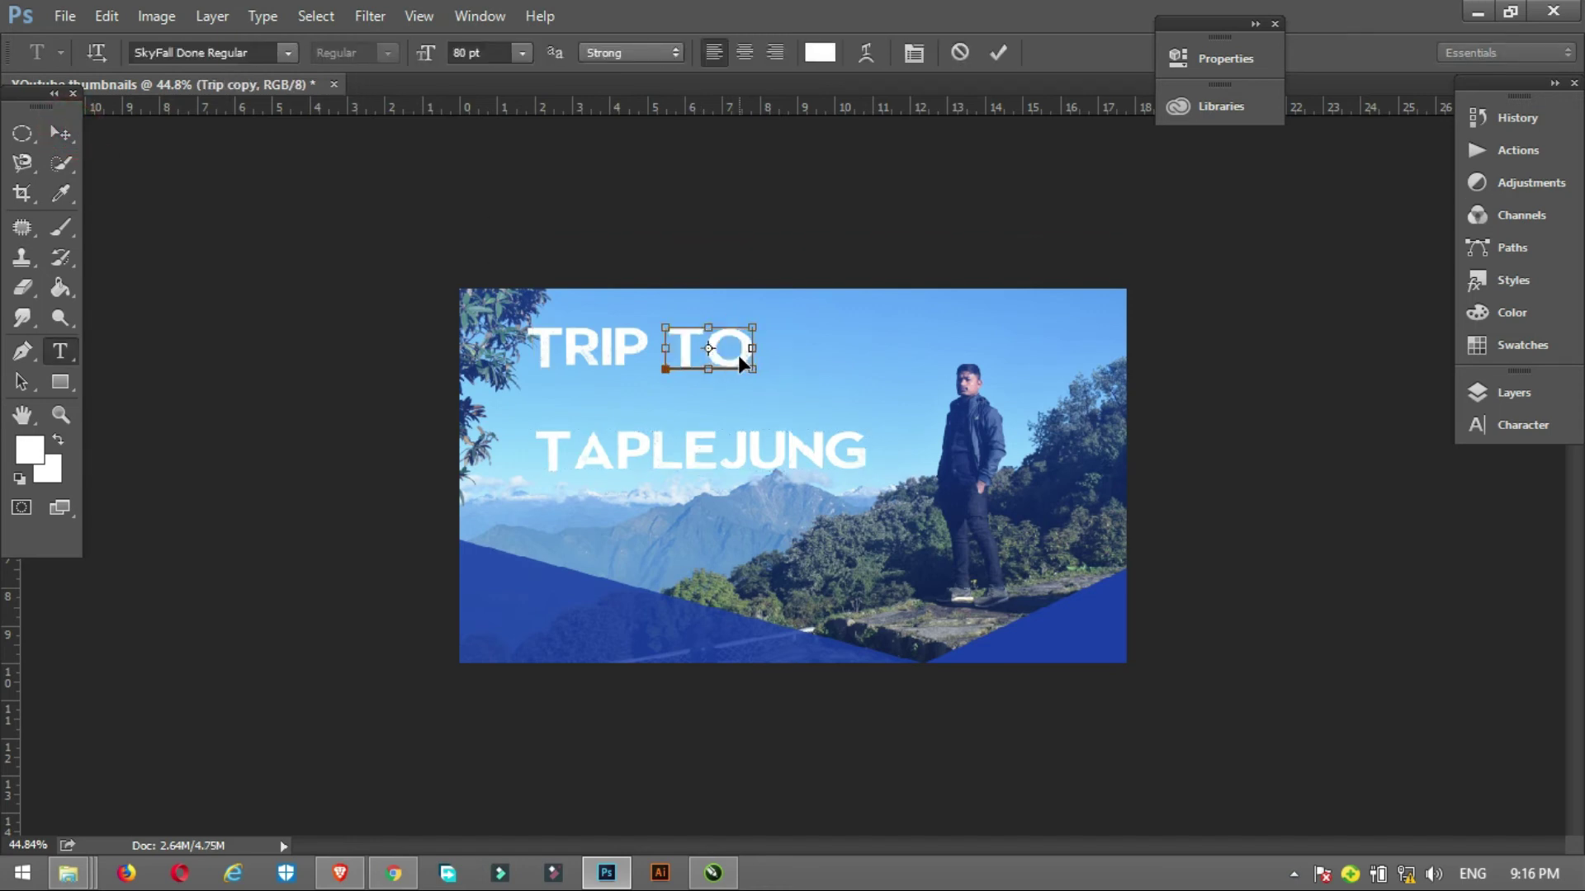
left_click_drag(617, 450, 636, 414)
left_click_drag(722, 344, 716, 353)
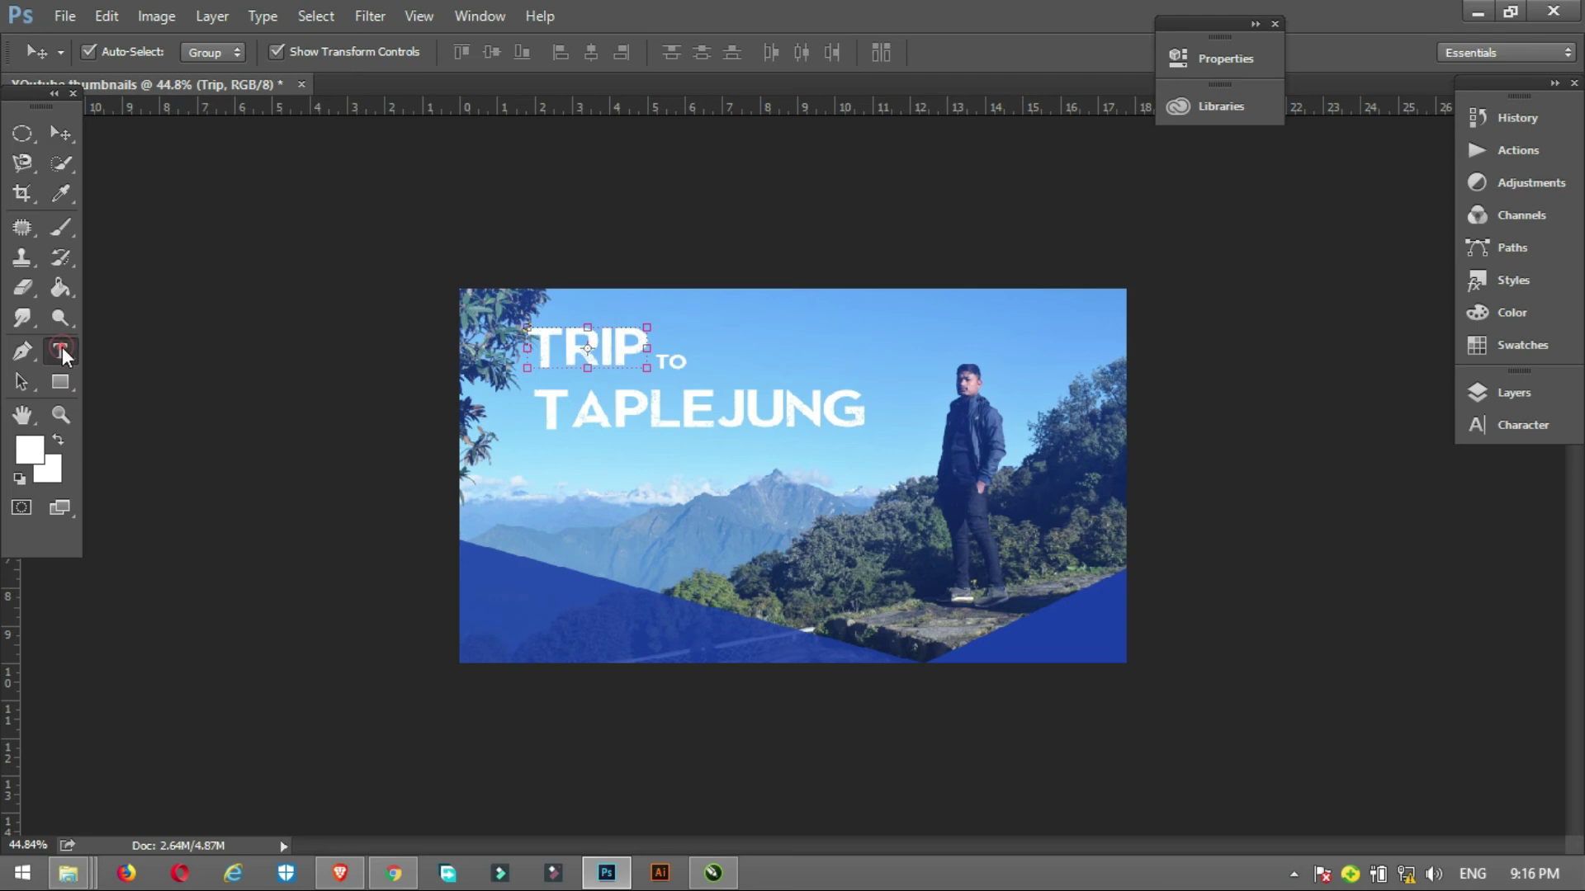
Increase the TAPLEJUNG text's font size to 97 pt
left_click(61, 351)
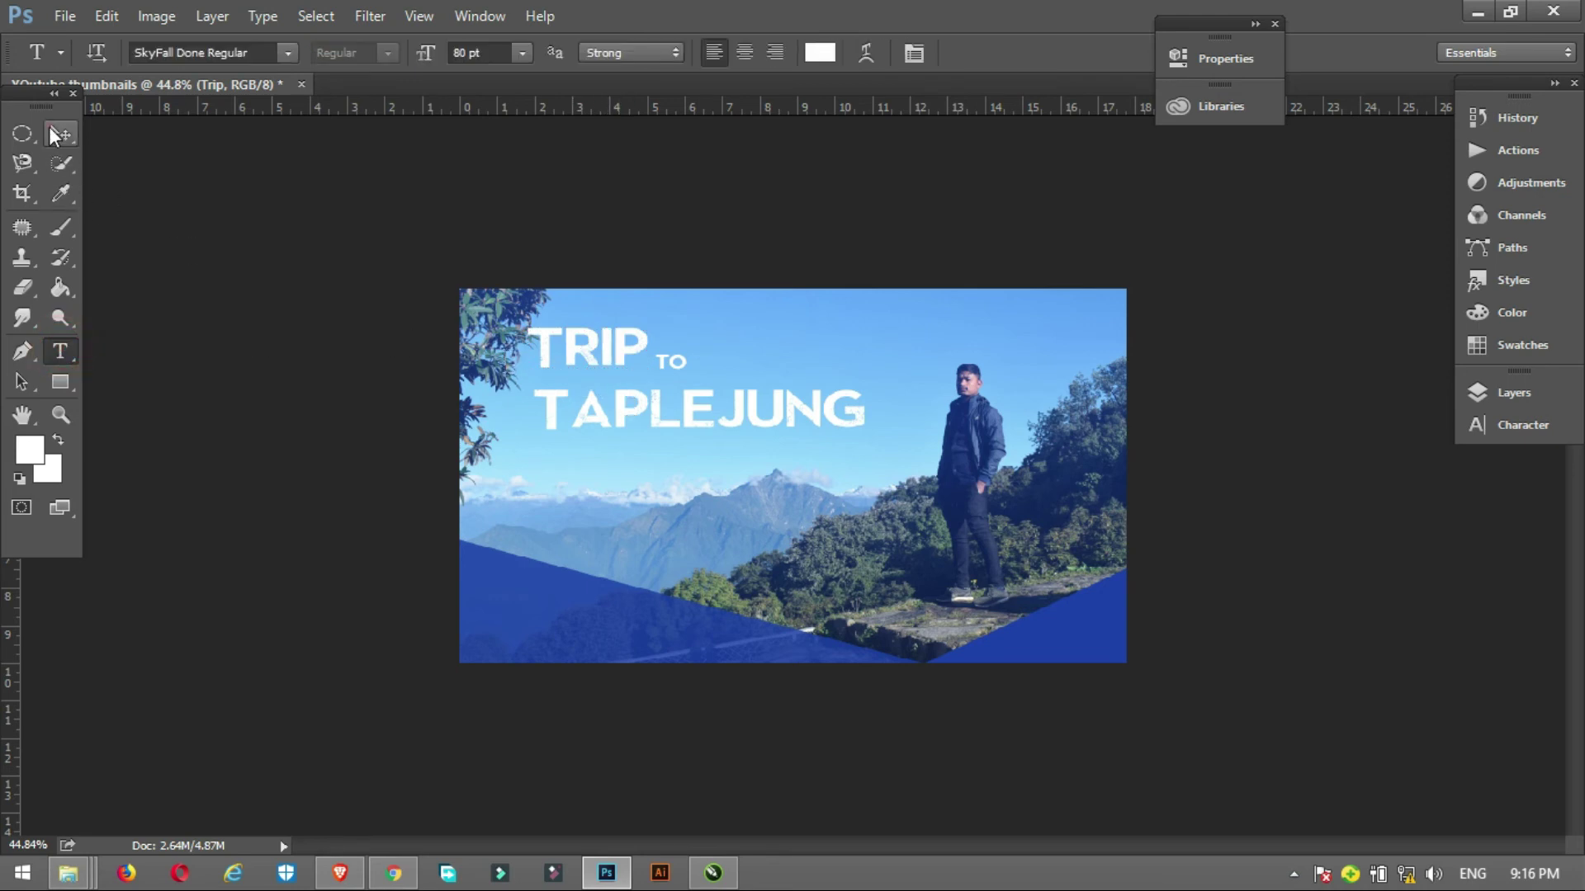
left_click(56, 134)
left_click(598, 419)
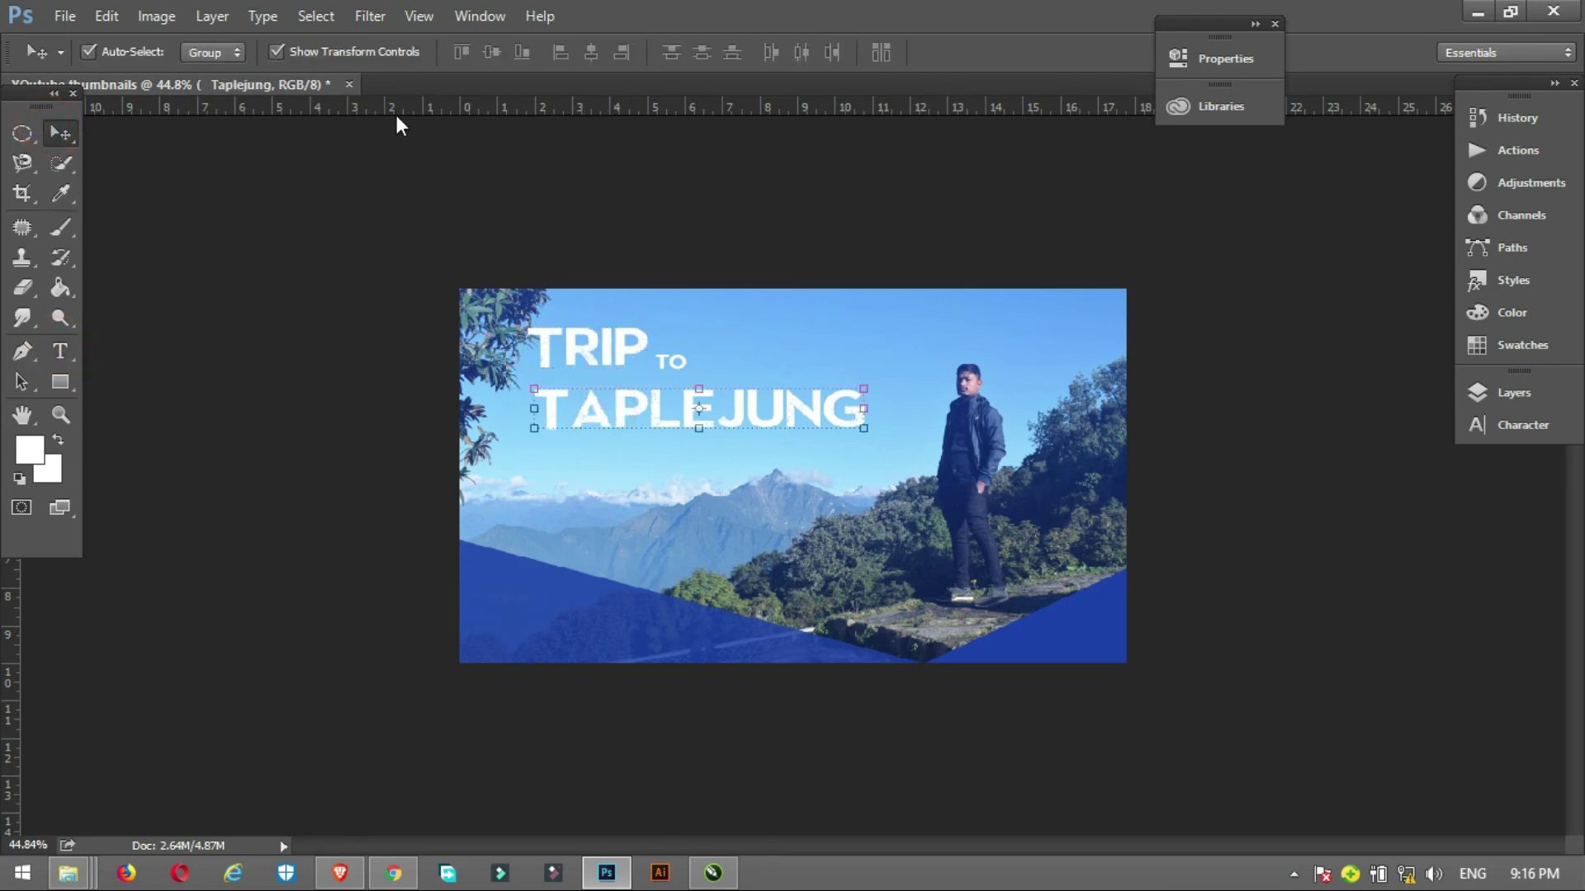
key("t")
left_click_drag(427, 58, 447, 58)
left_click(425, 58)
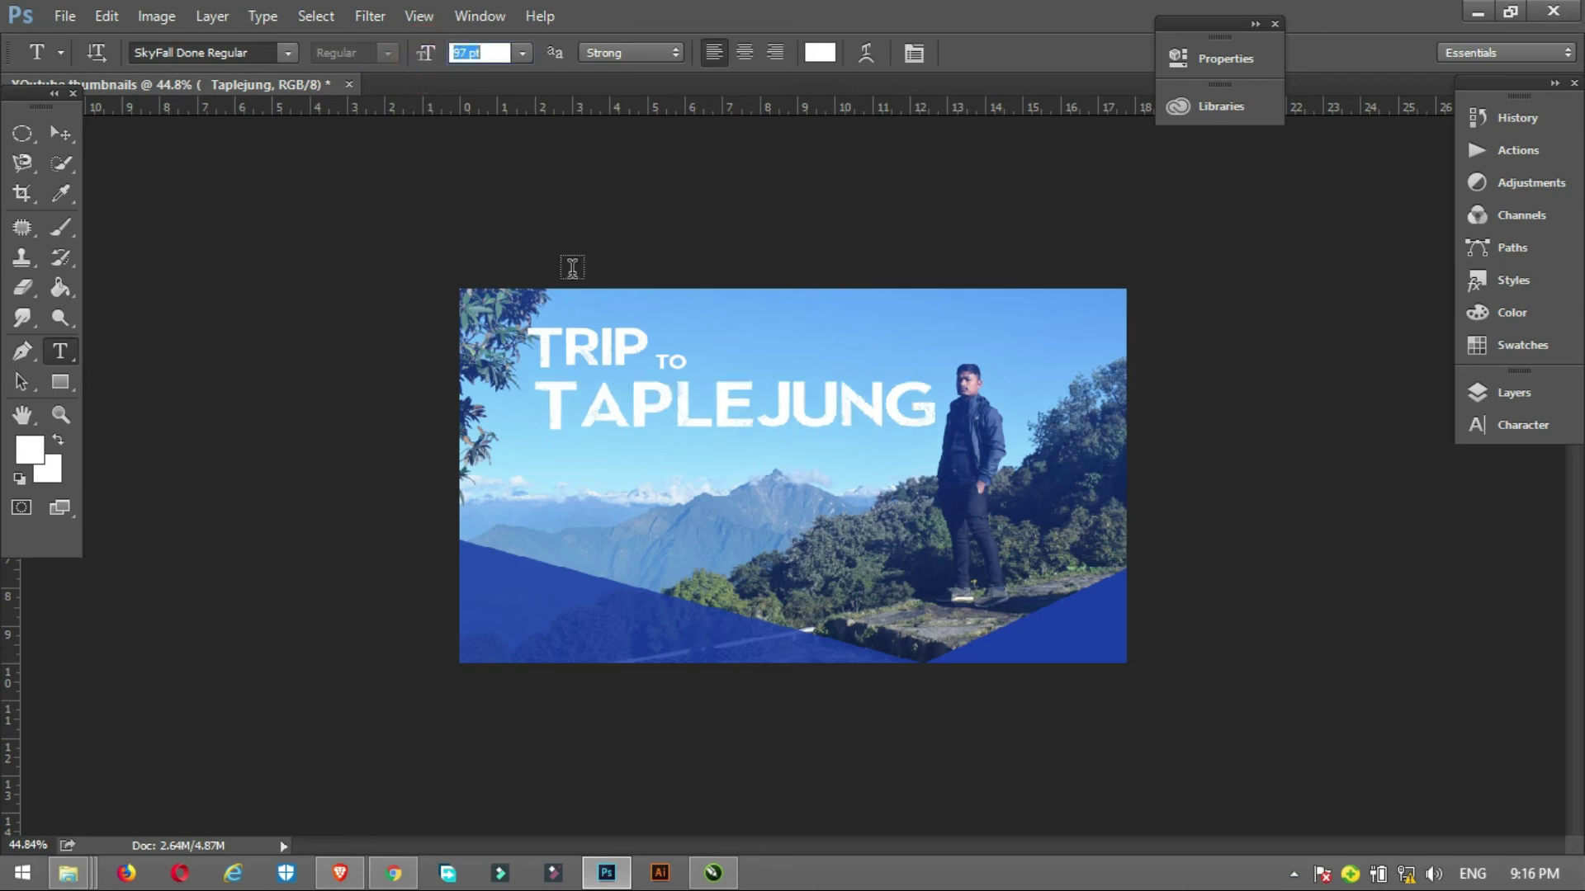
left_click(66, 140)
left_click(800, 410)
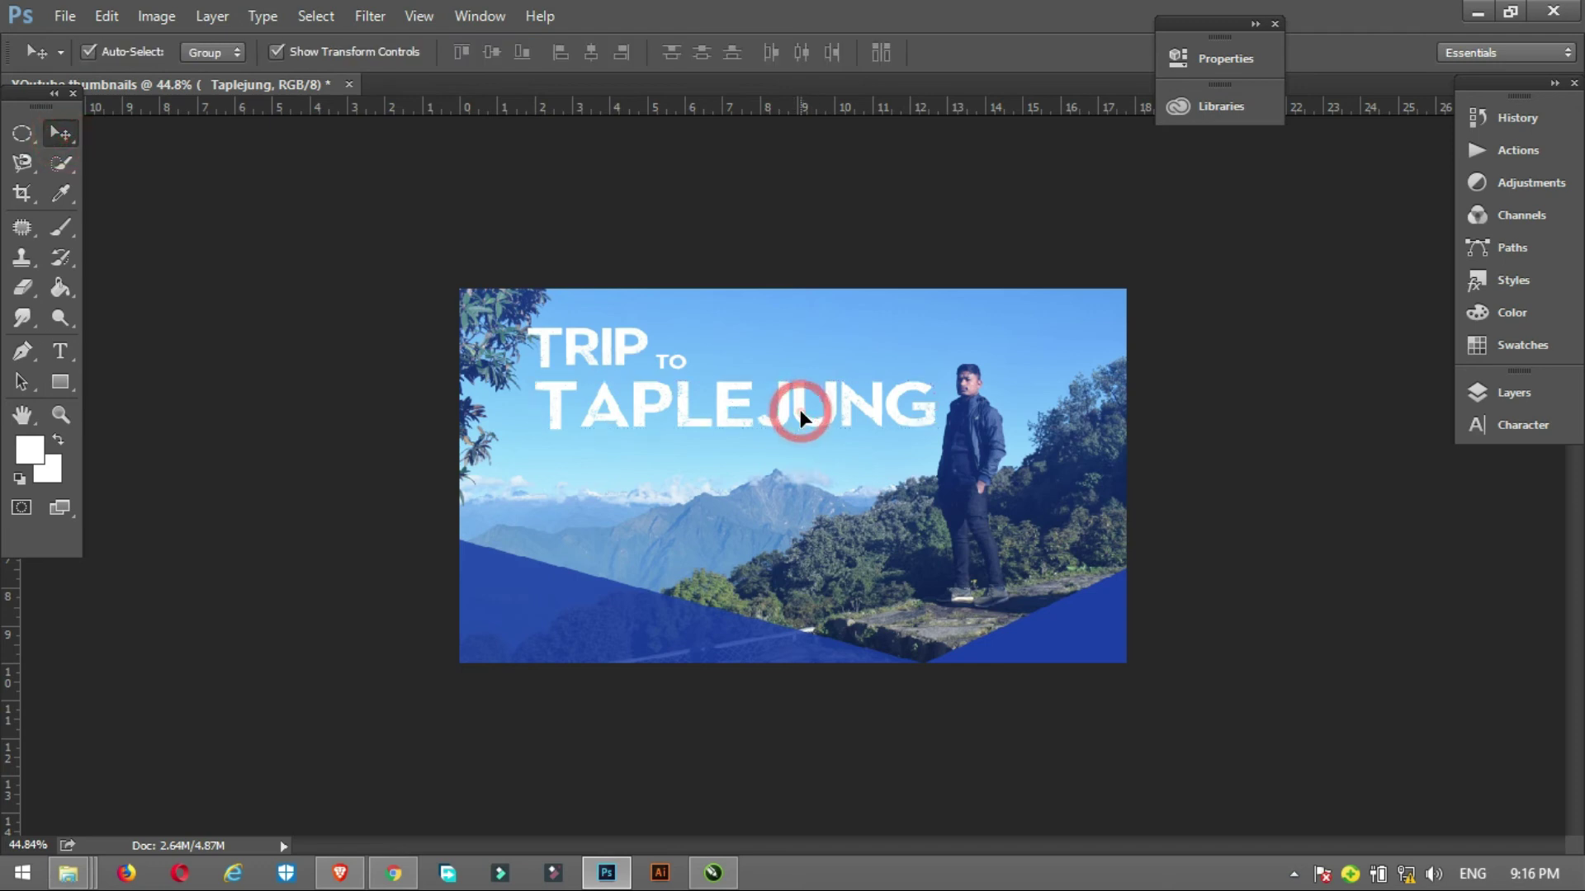
Add a separate white text line "NIMS ACADEMY" starting over the photo's lower-left blue shape
left_click(334, 421)
key("t")
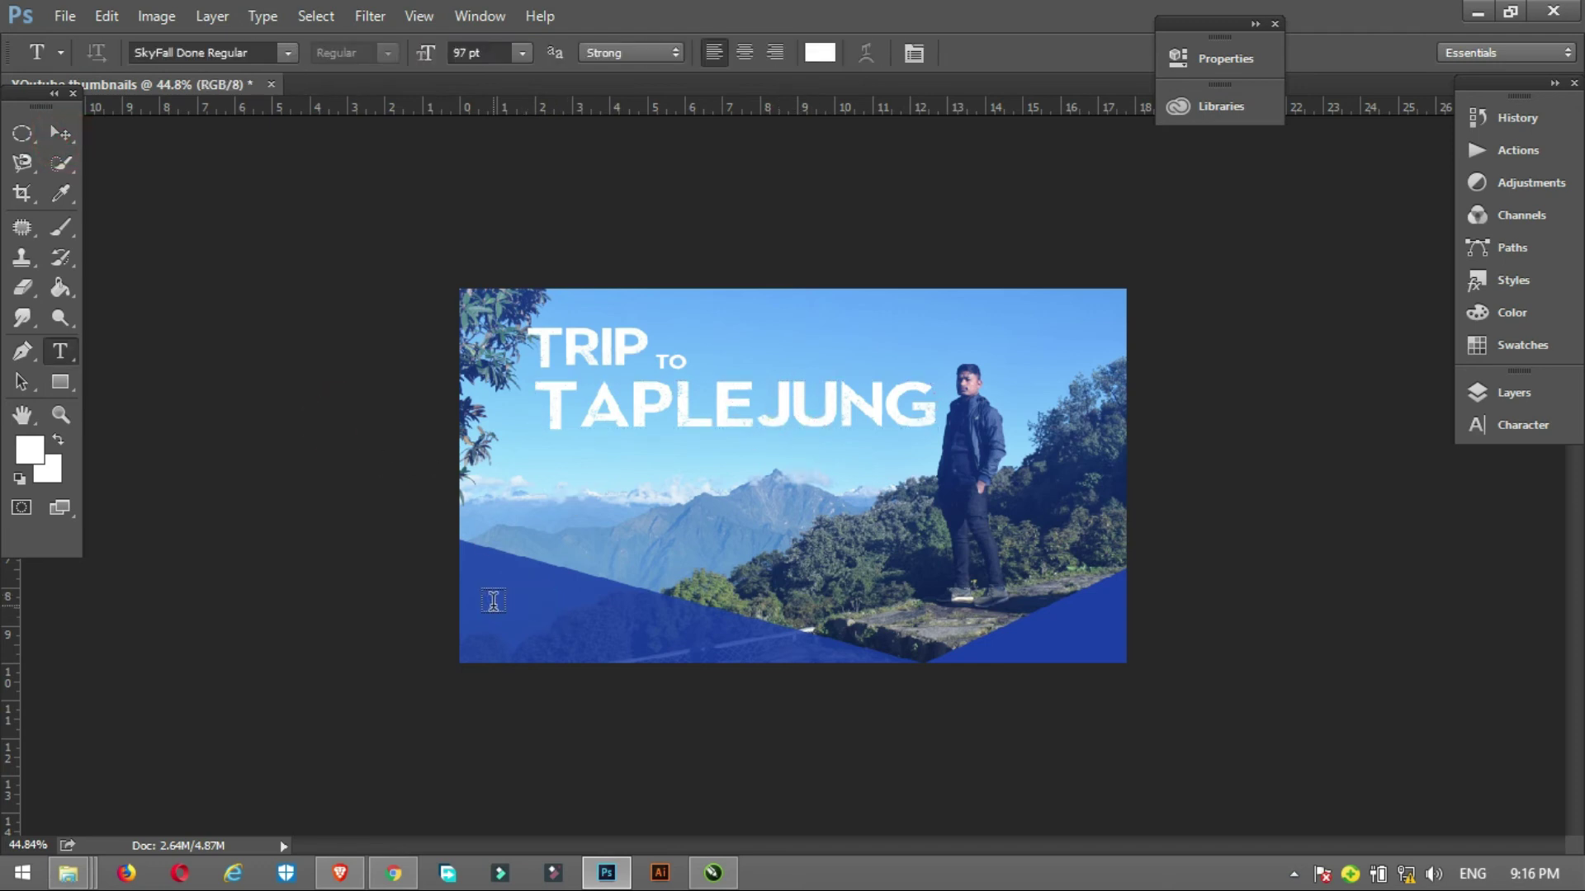
left_click(485, 626)
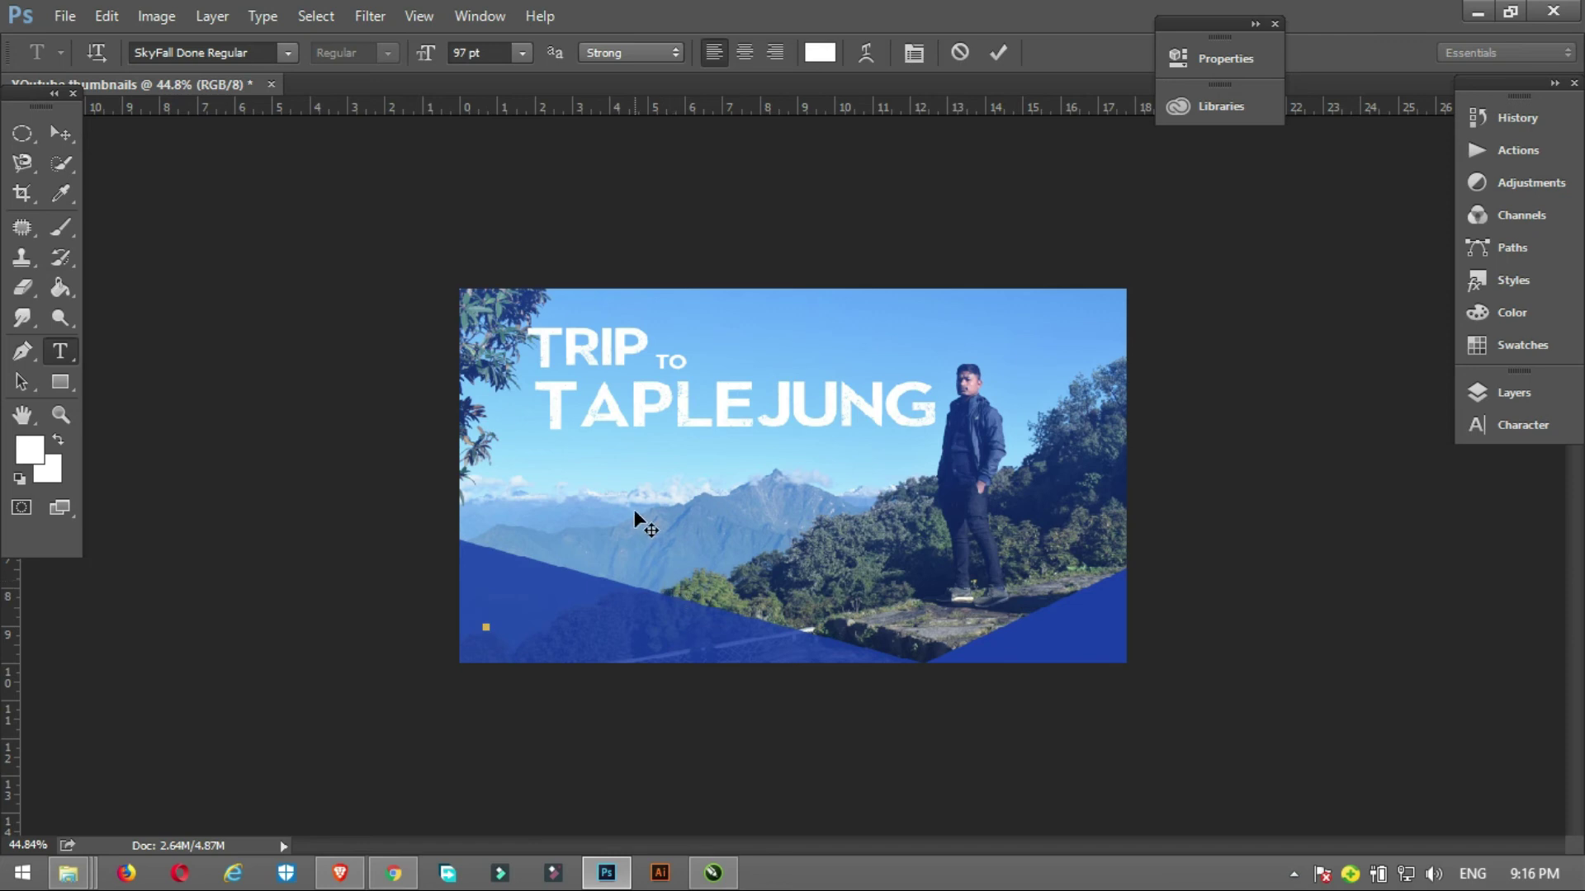
type("N")
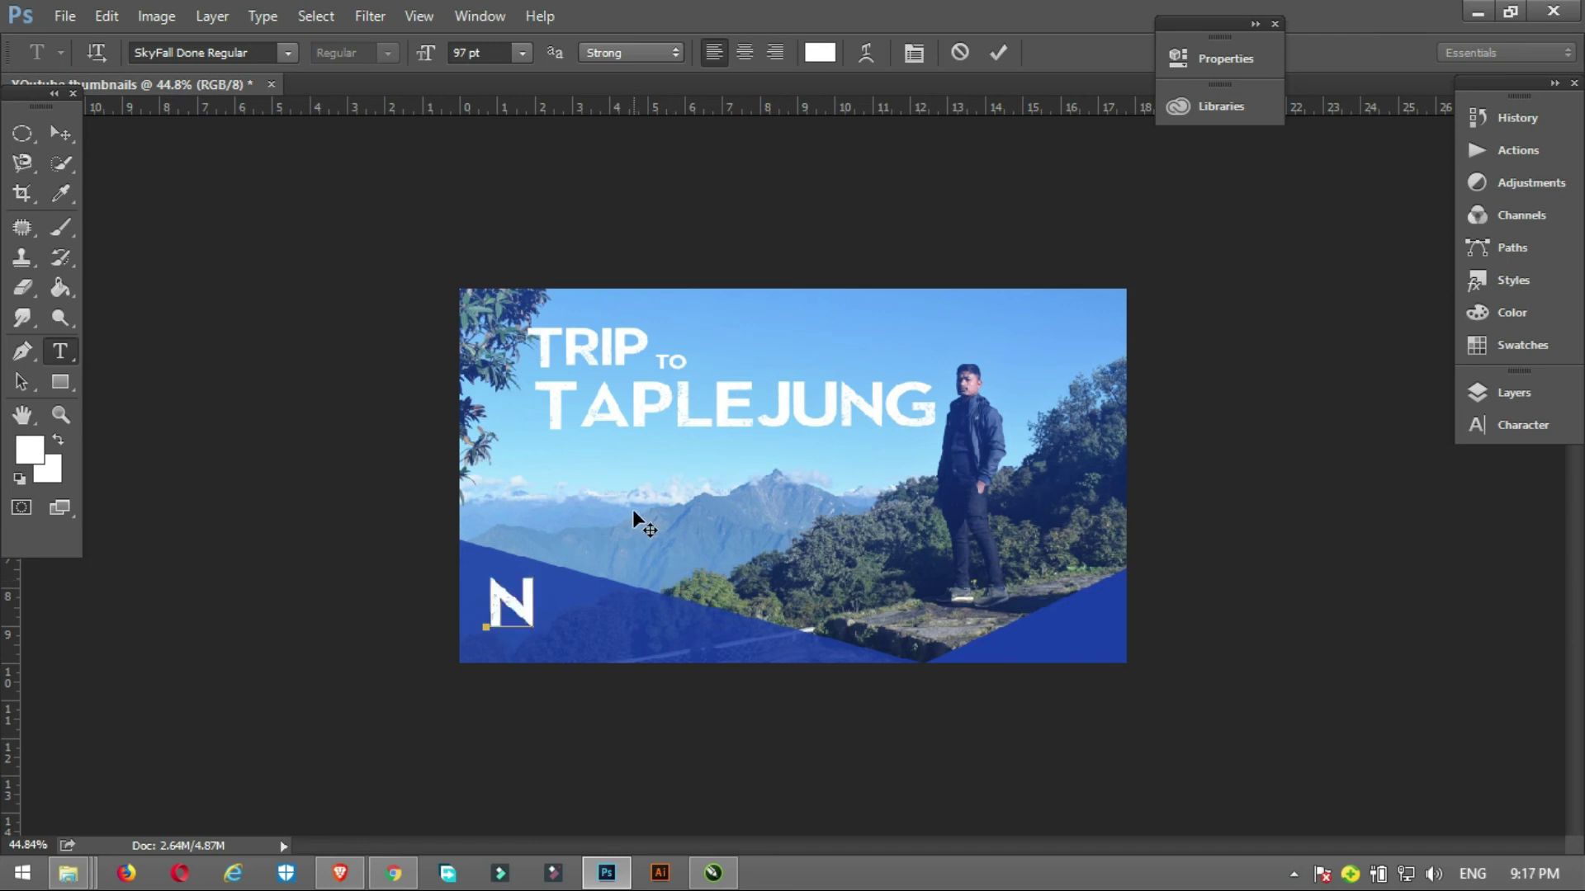
type("IM")
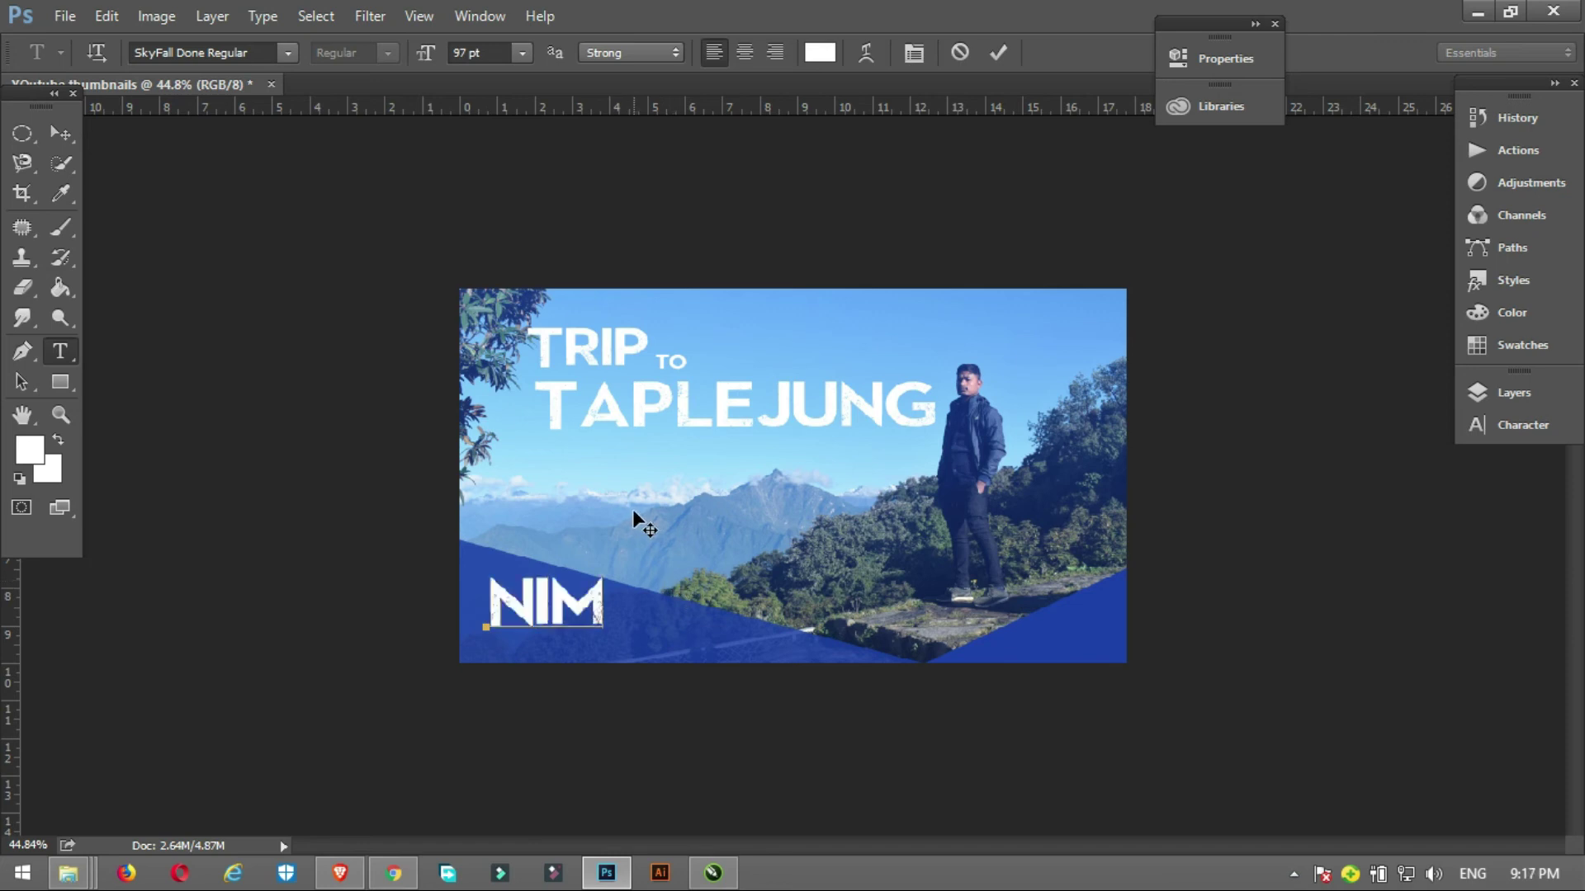
type("S AC")
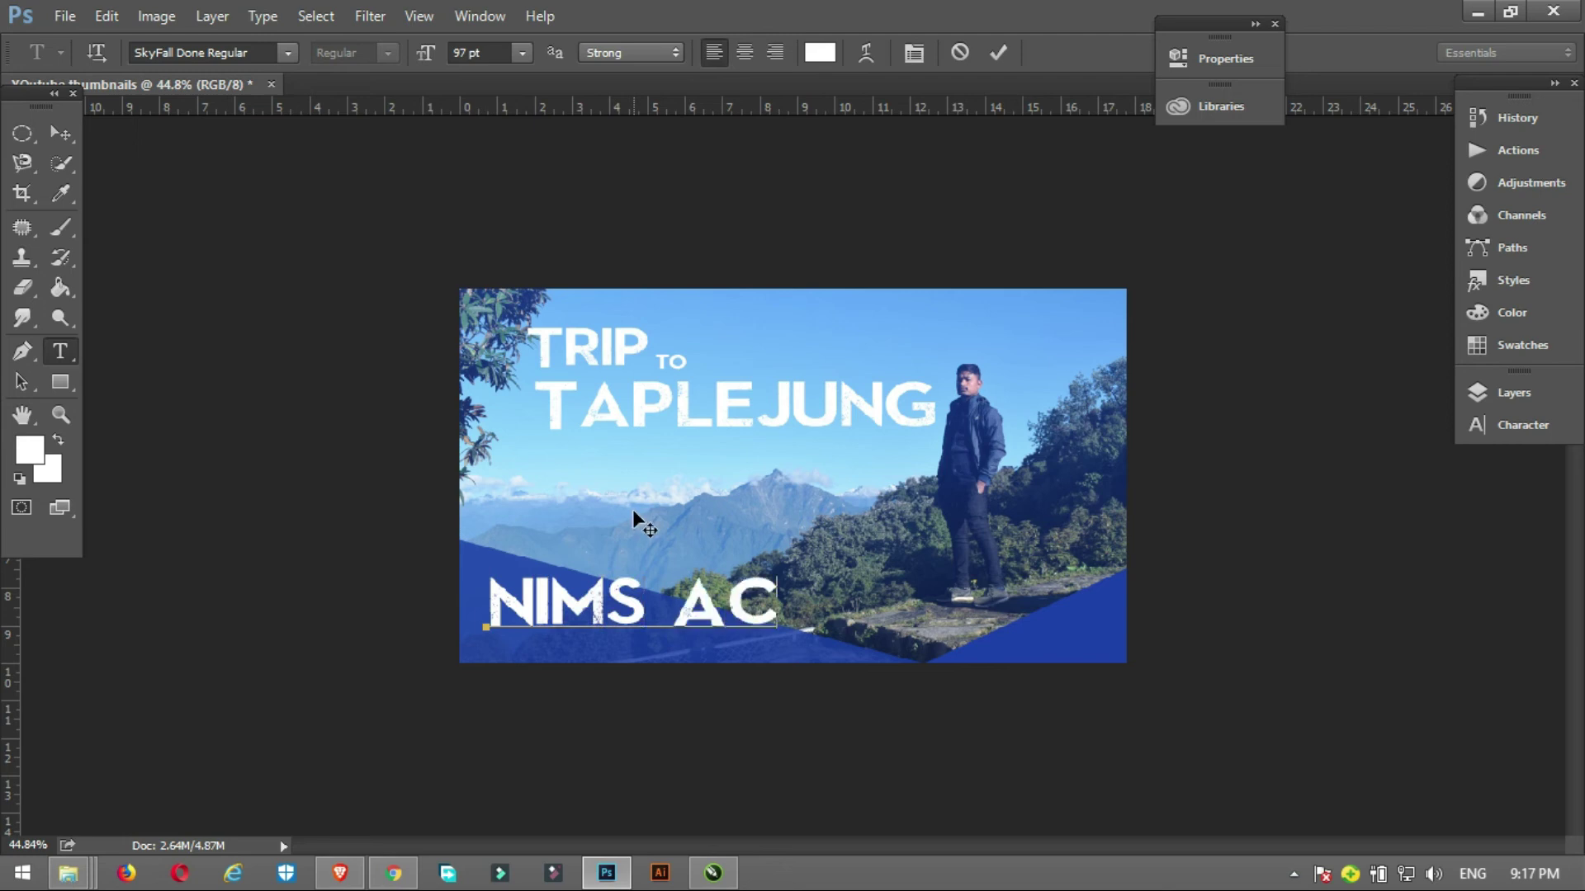
type("ADEMY")
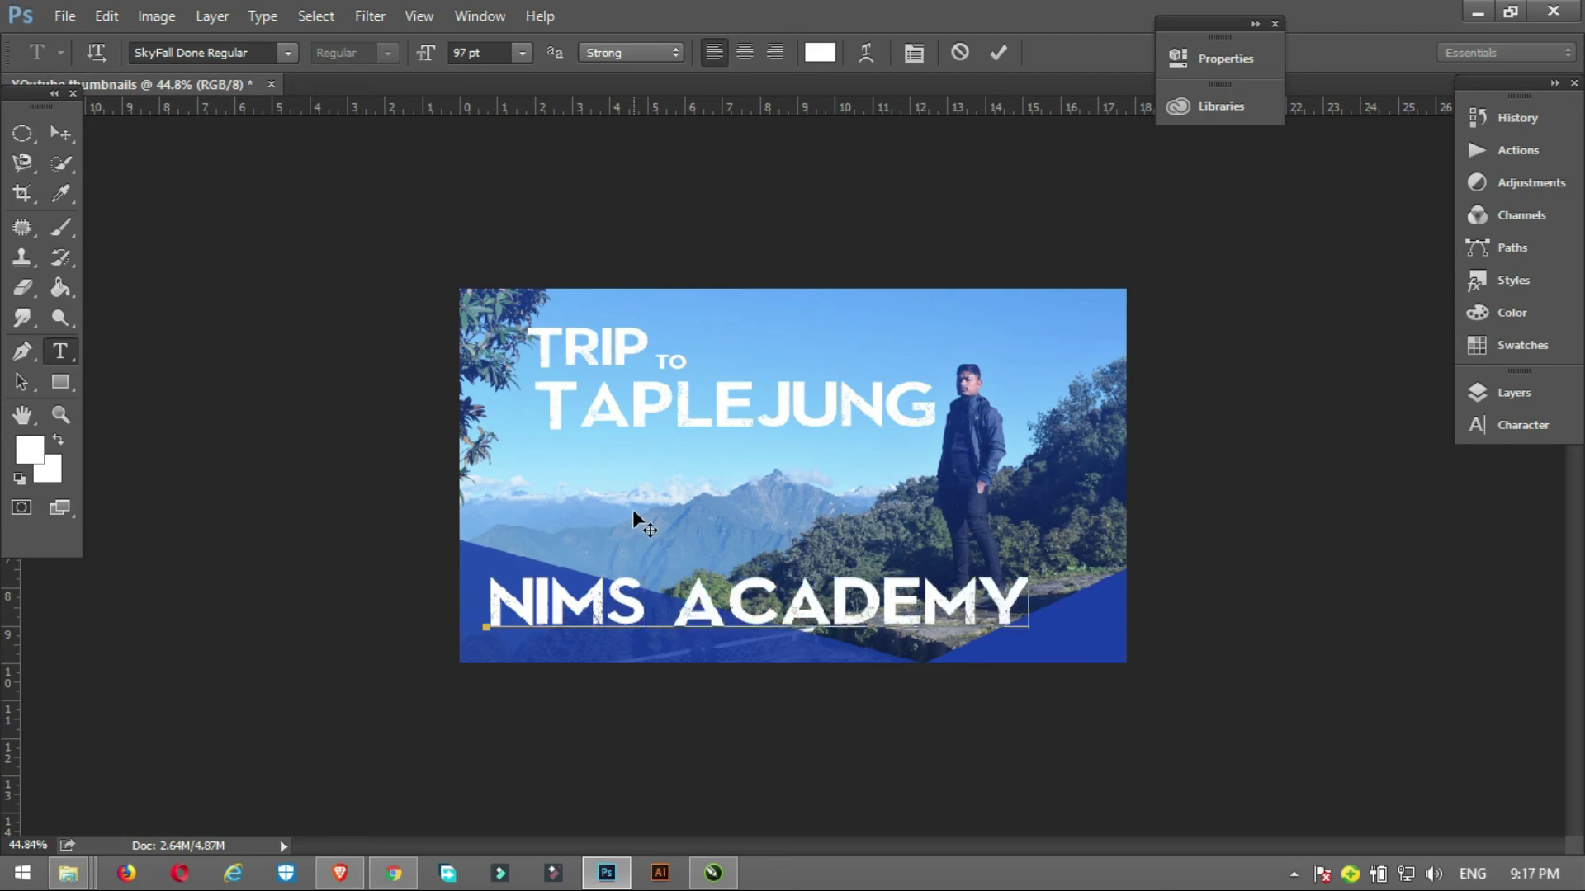
Set the NIMS ACADEMY text to 44 pt and move it into the photo's lower-left corner
key("ctrl+a")
left_click_drag(426, 64, 373, 85)
left_click_drag(697, 690, 685, 718)
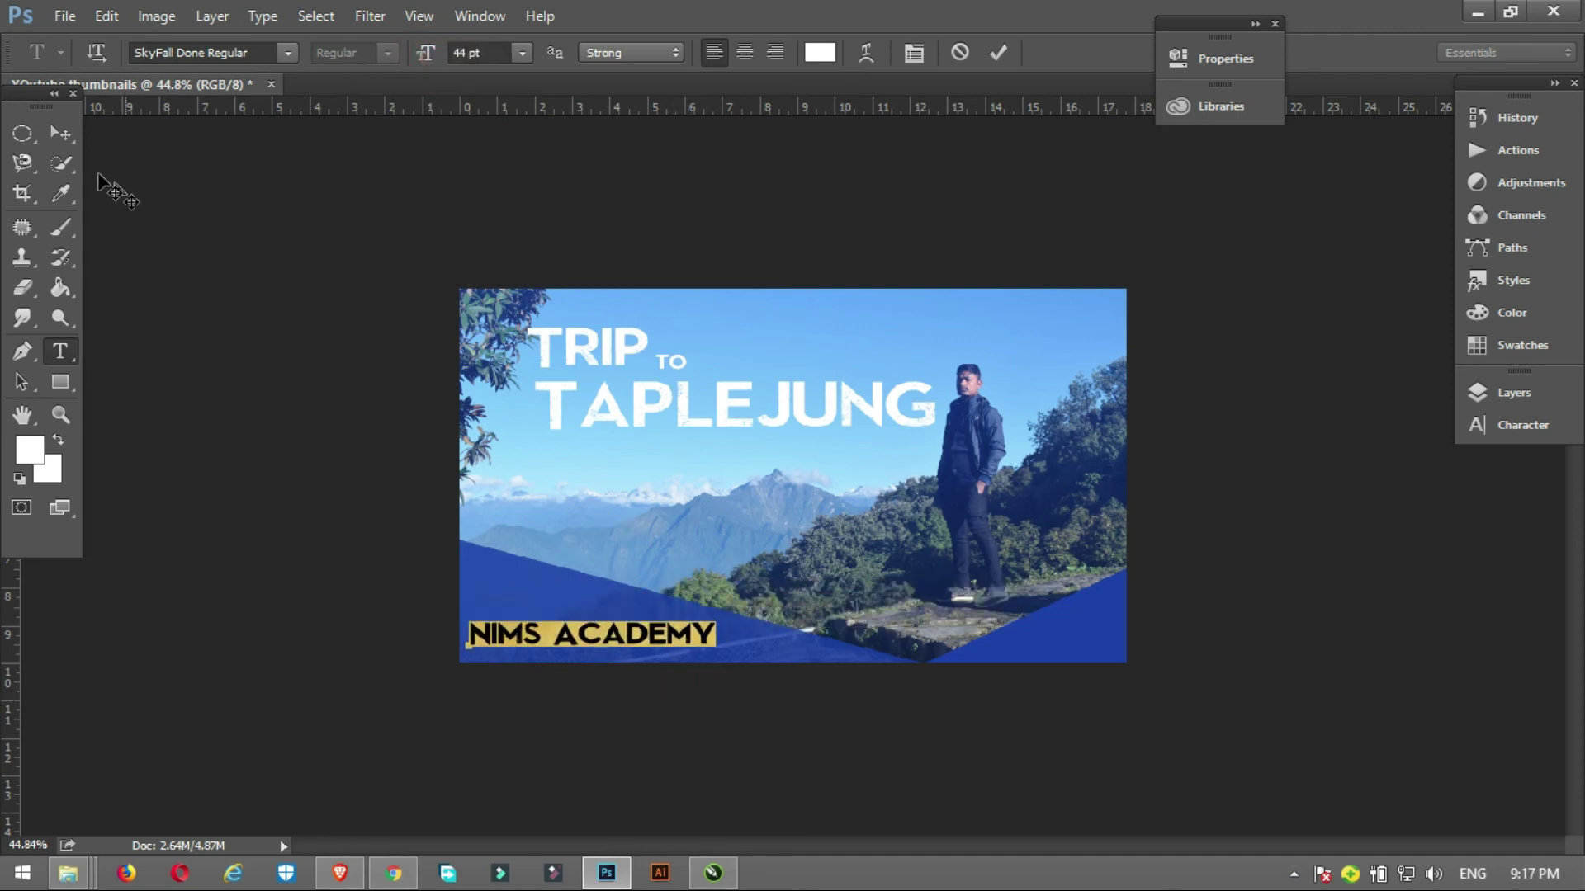
left_click(66, 133)
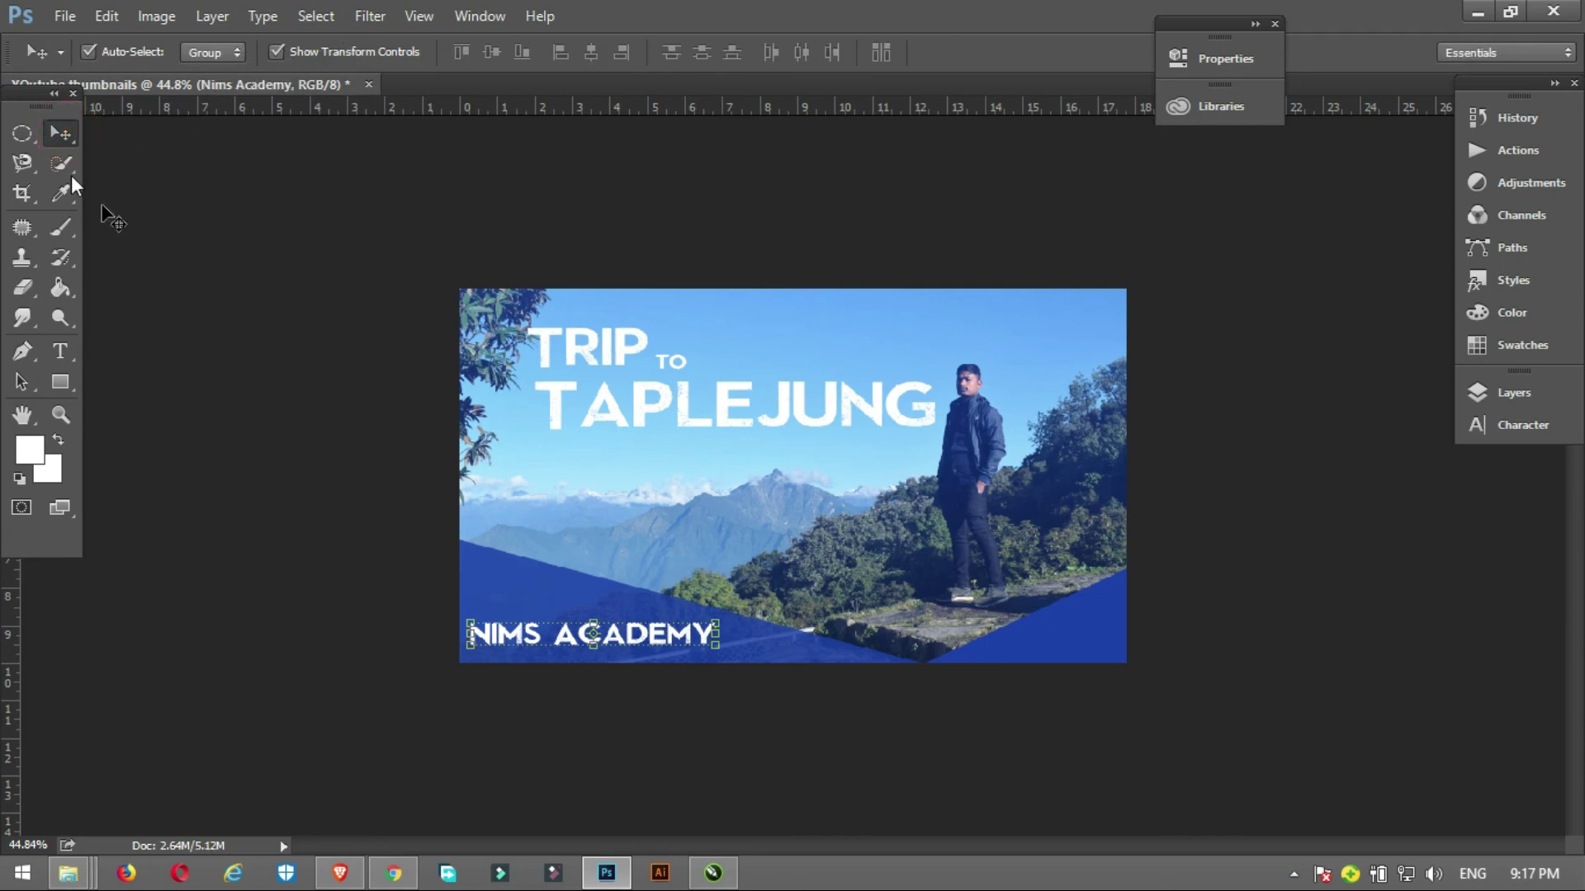
Change the Nims Academy text's font to Gotham Bold and shift it slightly up and right from the corner
key("t")
left_click(219, 52)
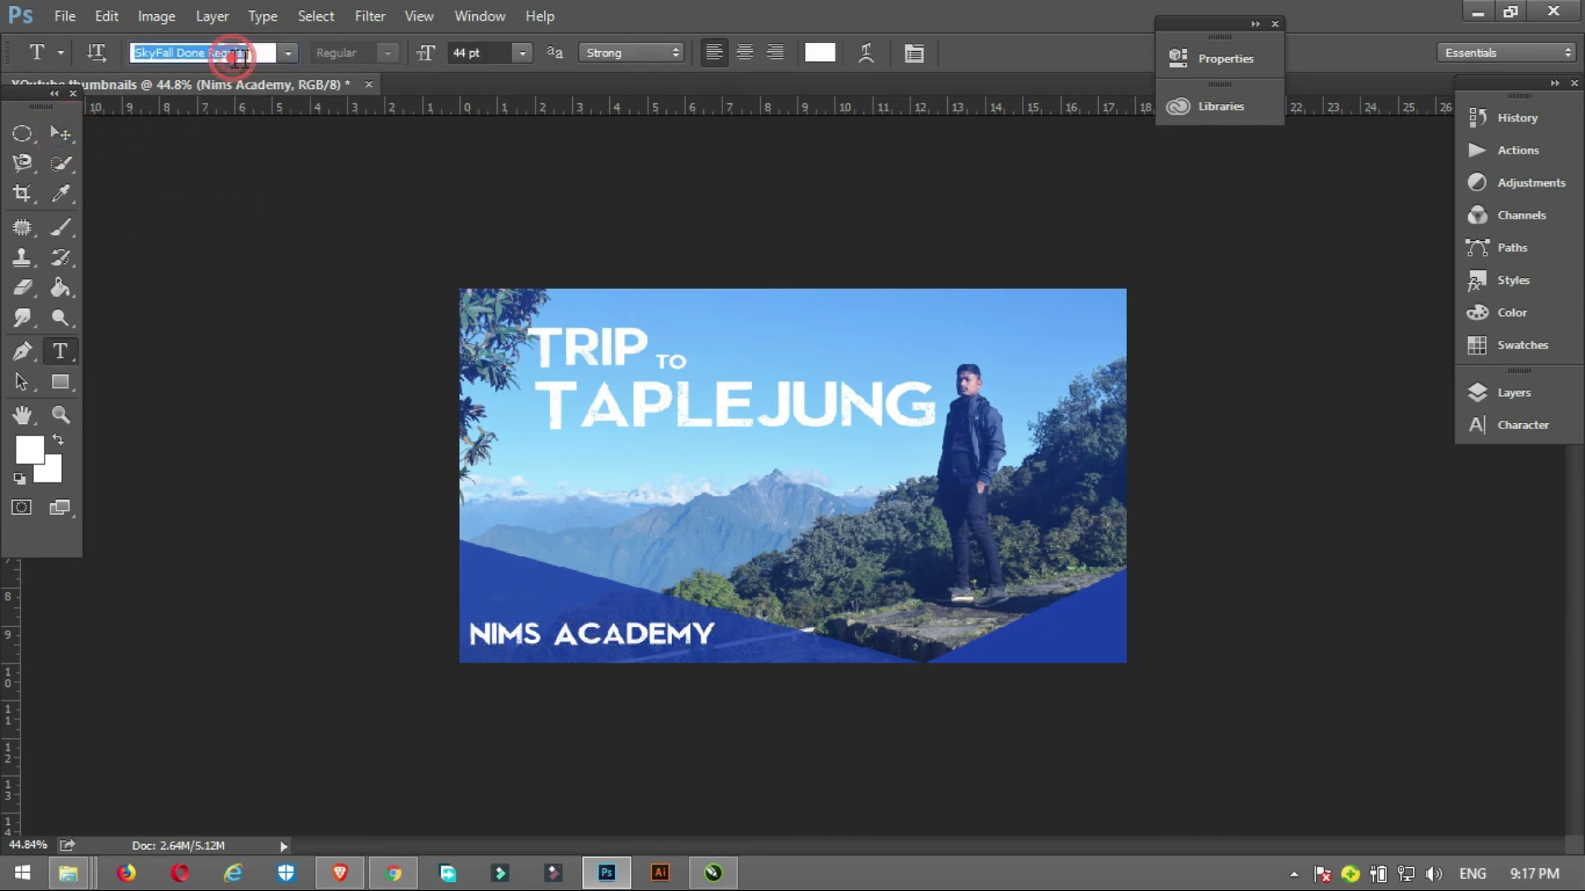
type("goy")
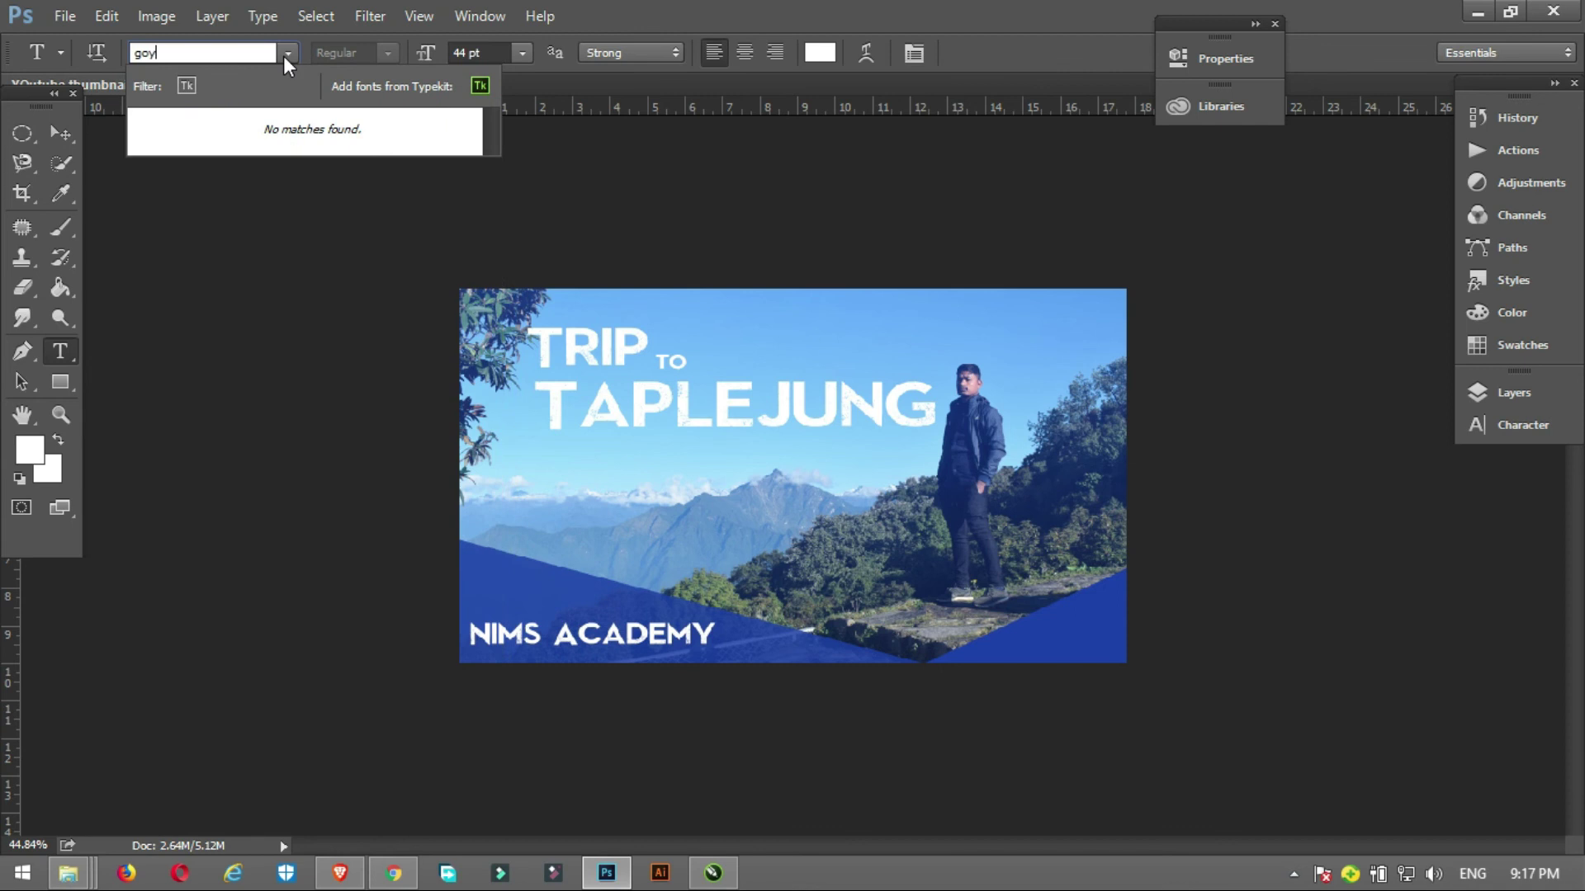
key("BackSpace")
type("tha")
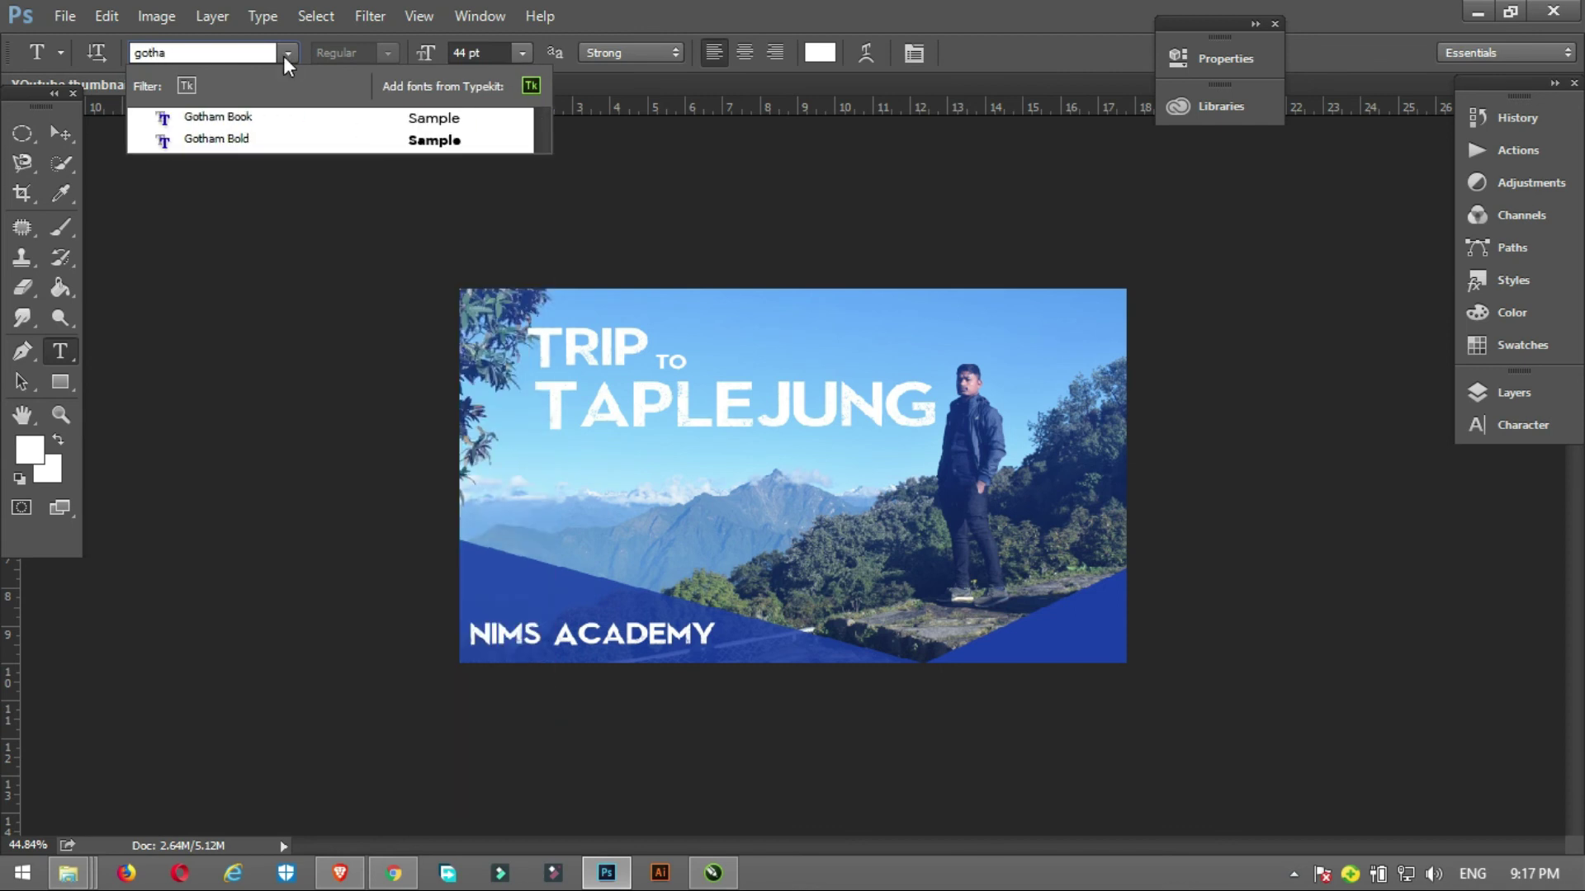
left_click(237, 137)
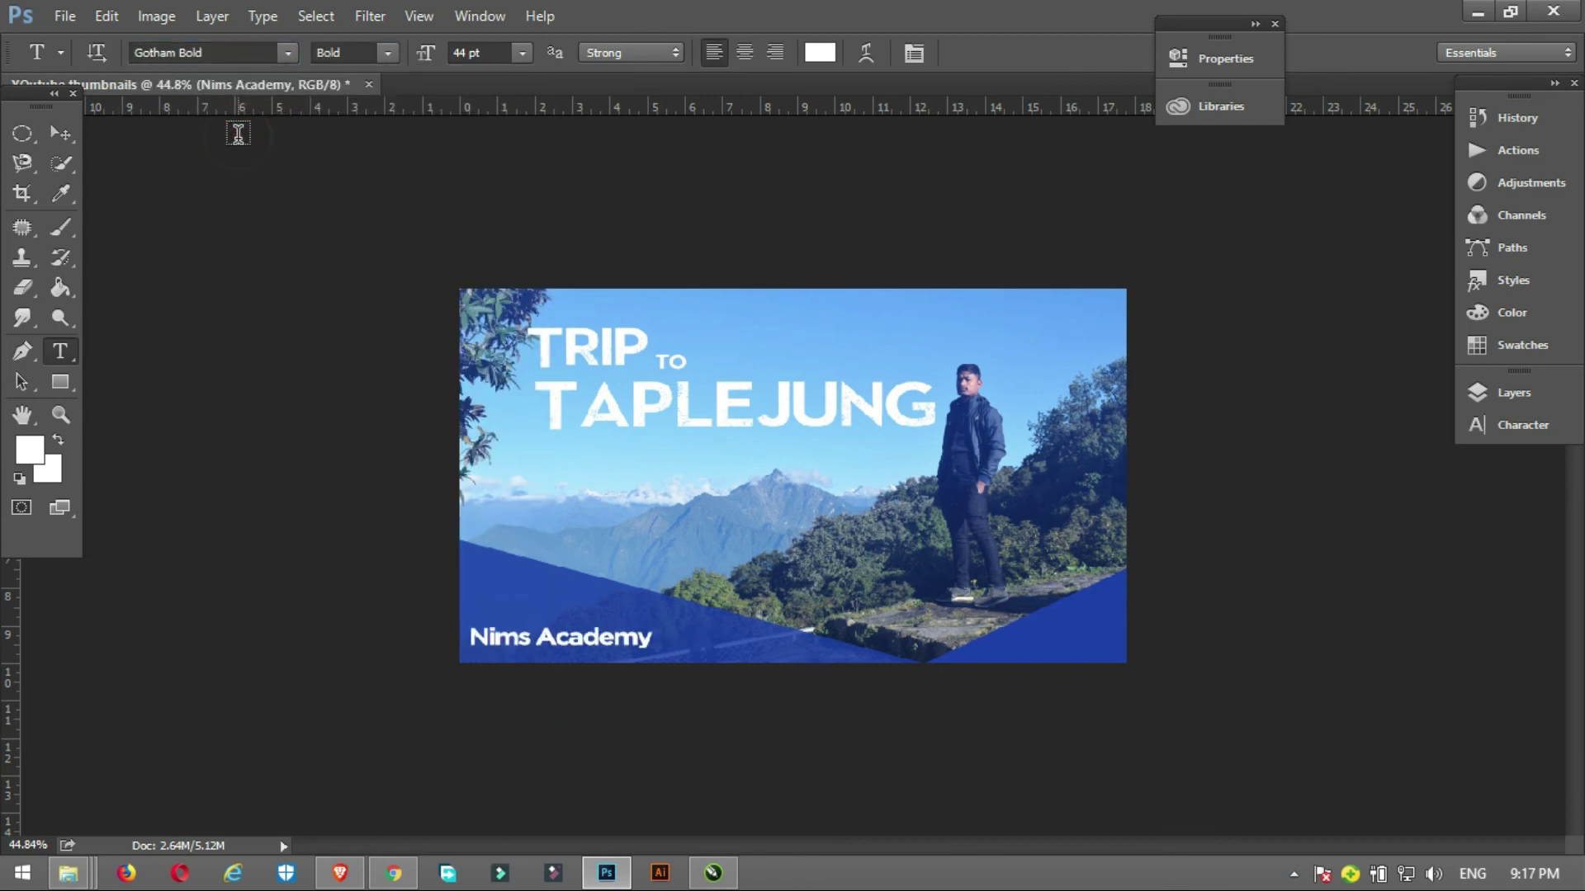
left_click(60, 133)
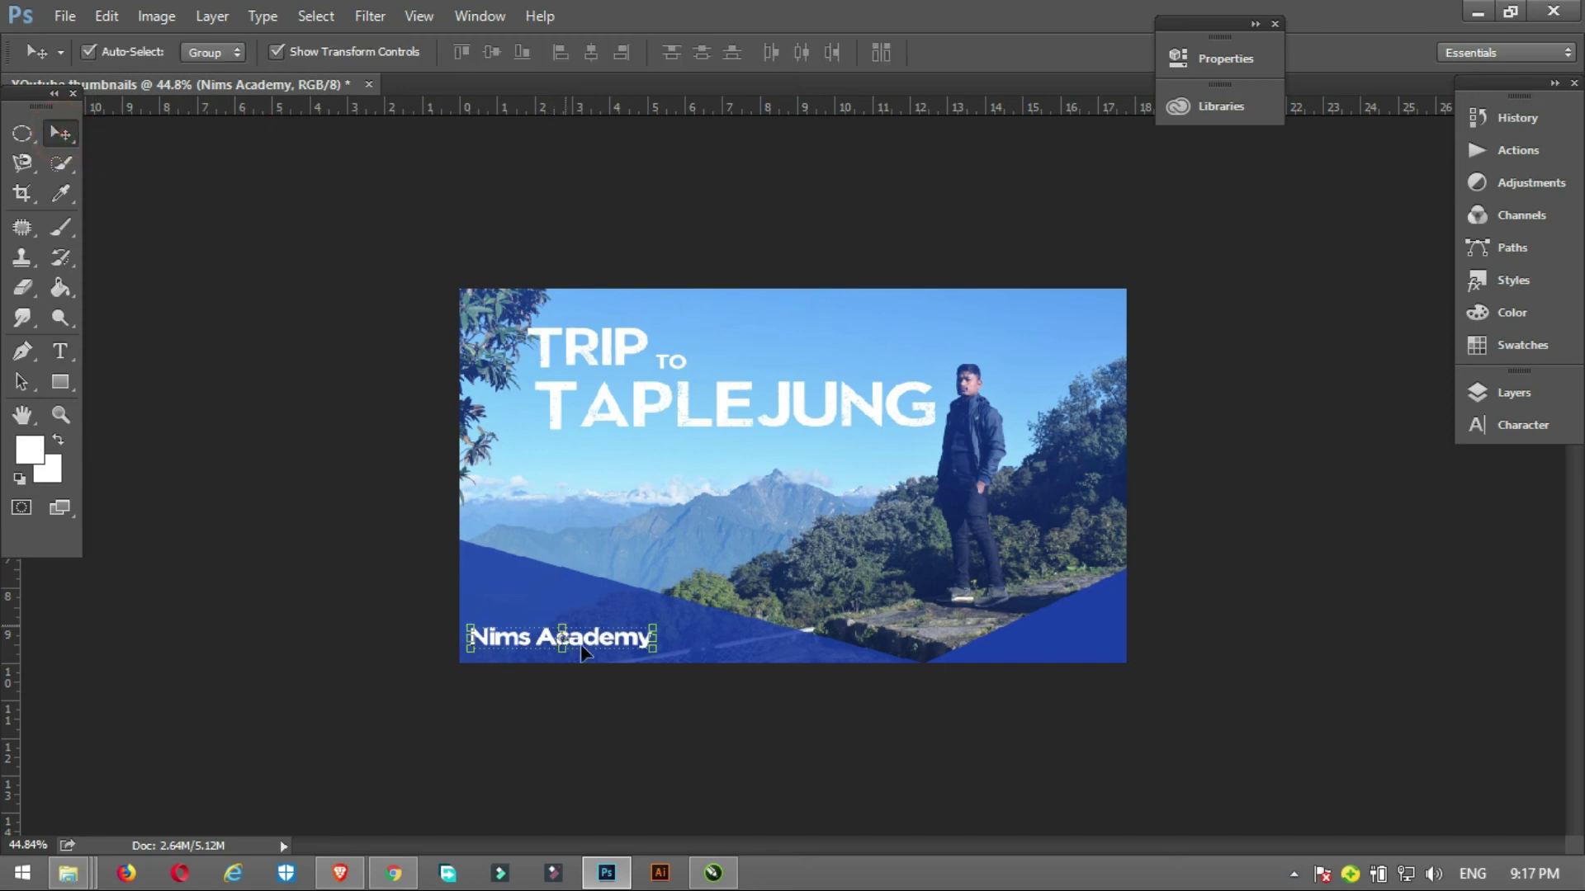
left_click_drag(600, 643, 608, 639)
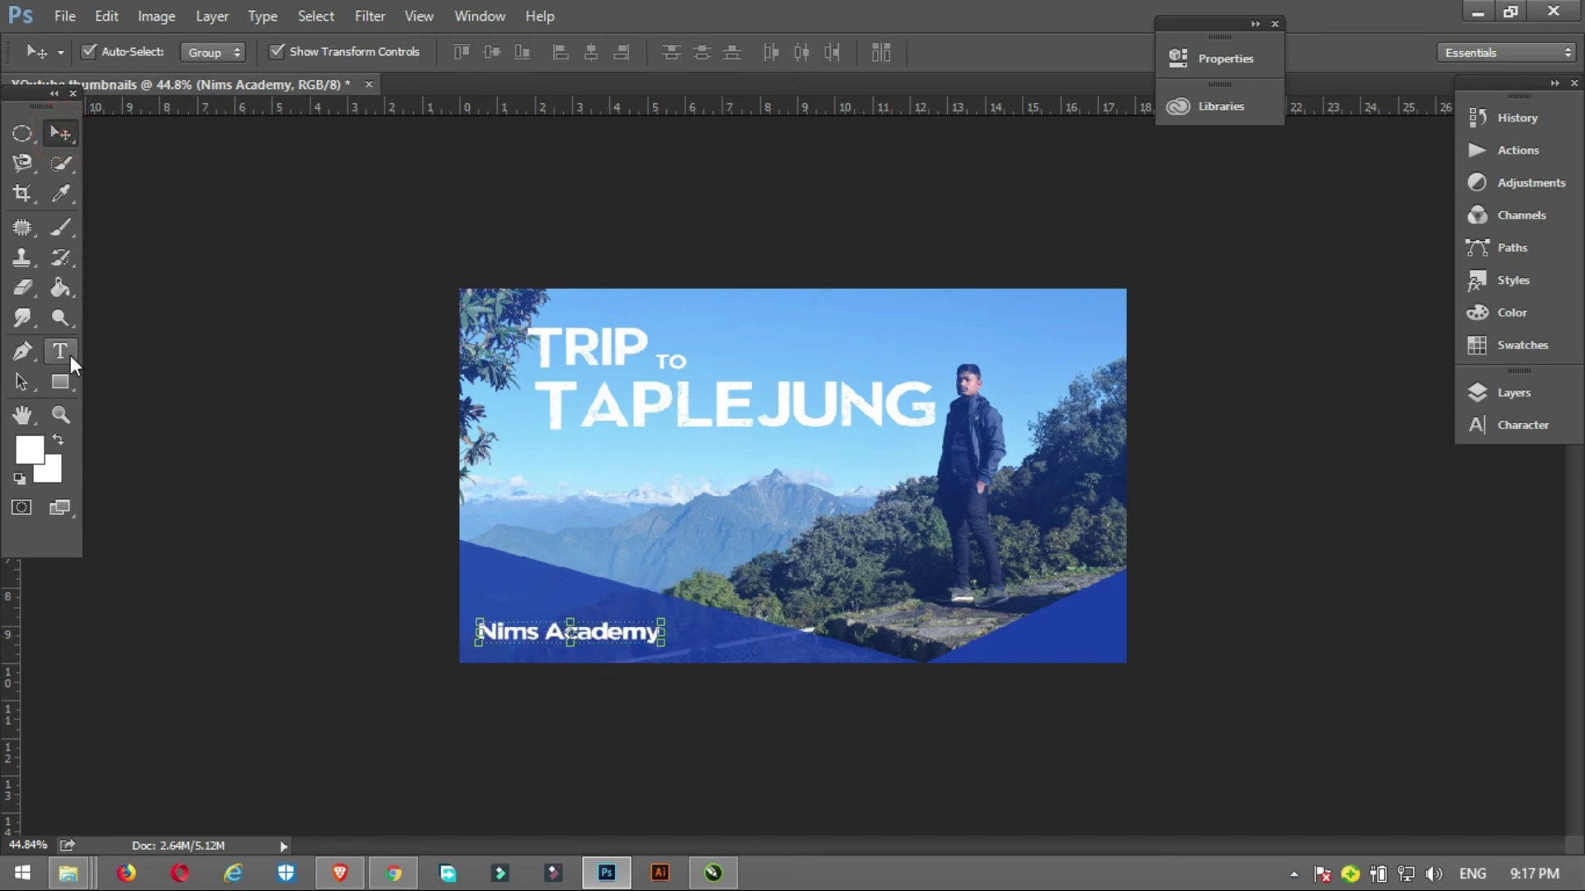
Duplicate the Nims Academy text onto the blue shape in the photo's lower-right corner
left_click(60, 354)
left_click(60, 132)
left_click_drag(546, 641, 1063, 647)
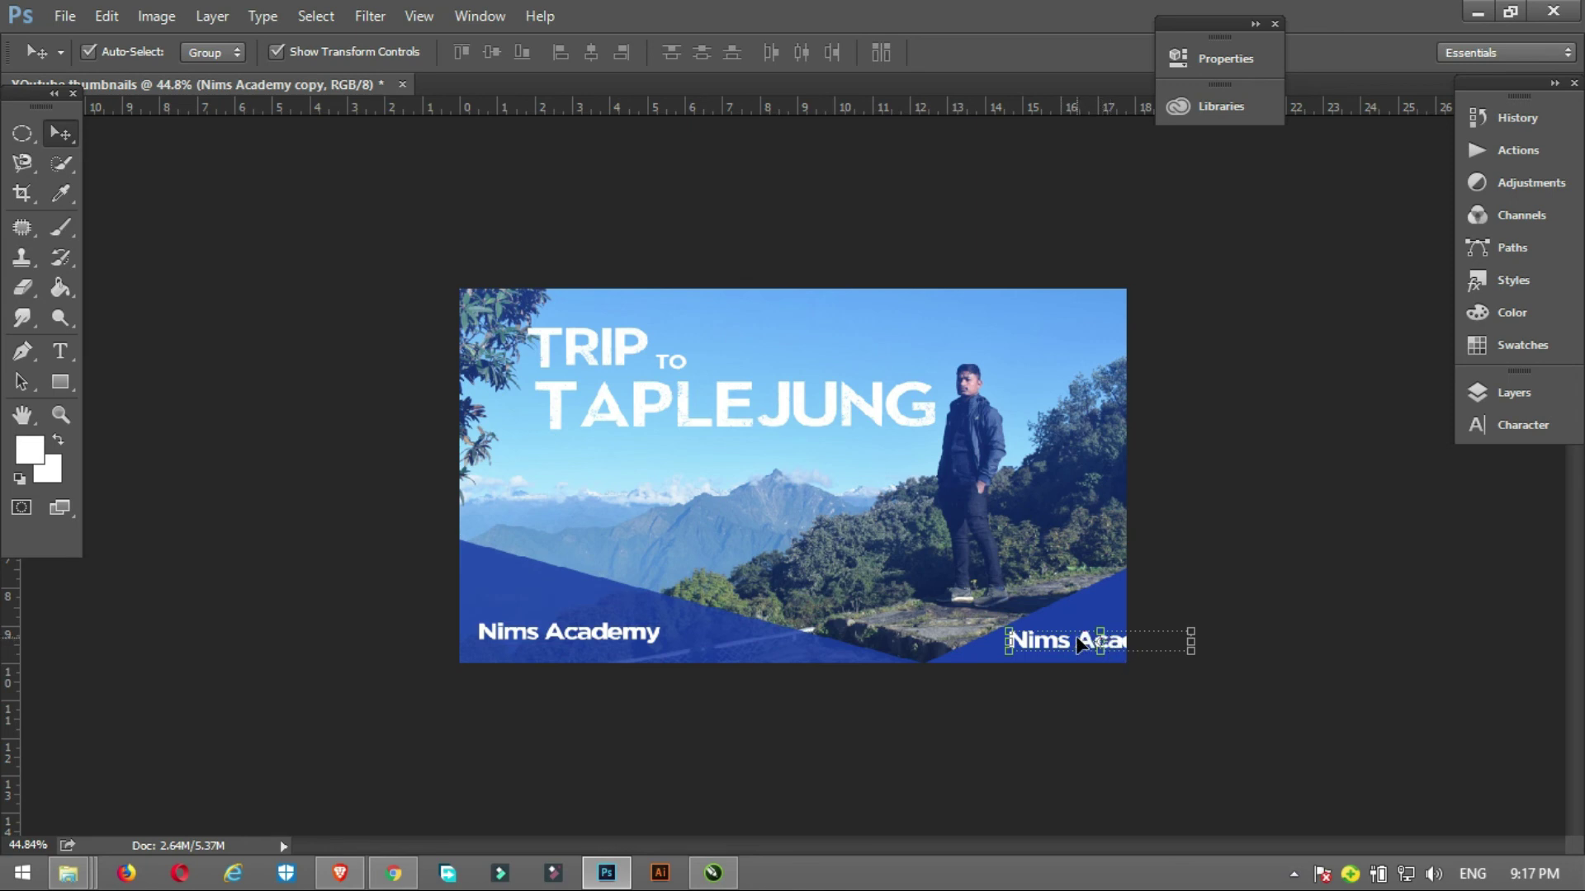
Replace the duplicated text's wording with "Subscribe" and nudge it left to fit inside the lower-right blue shape
key("t")
triple_click(1056, 637)
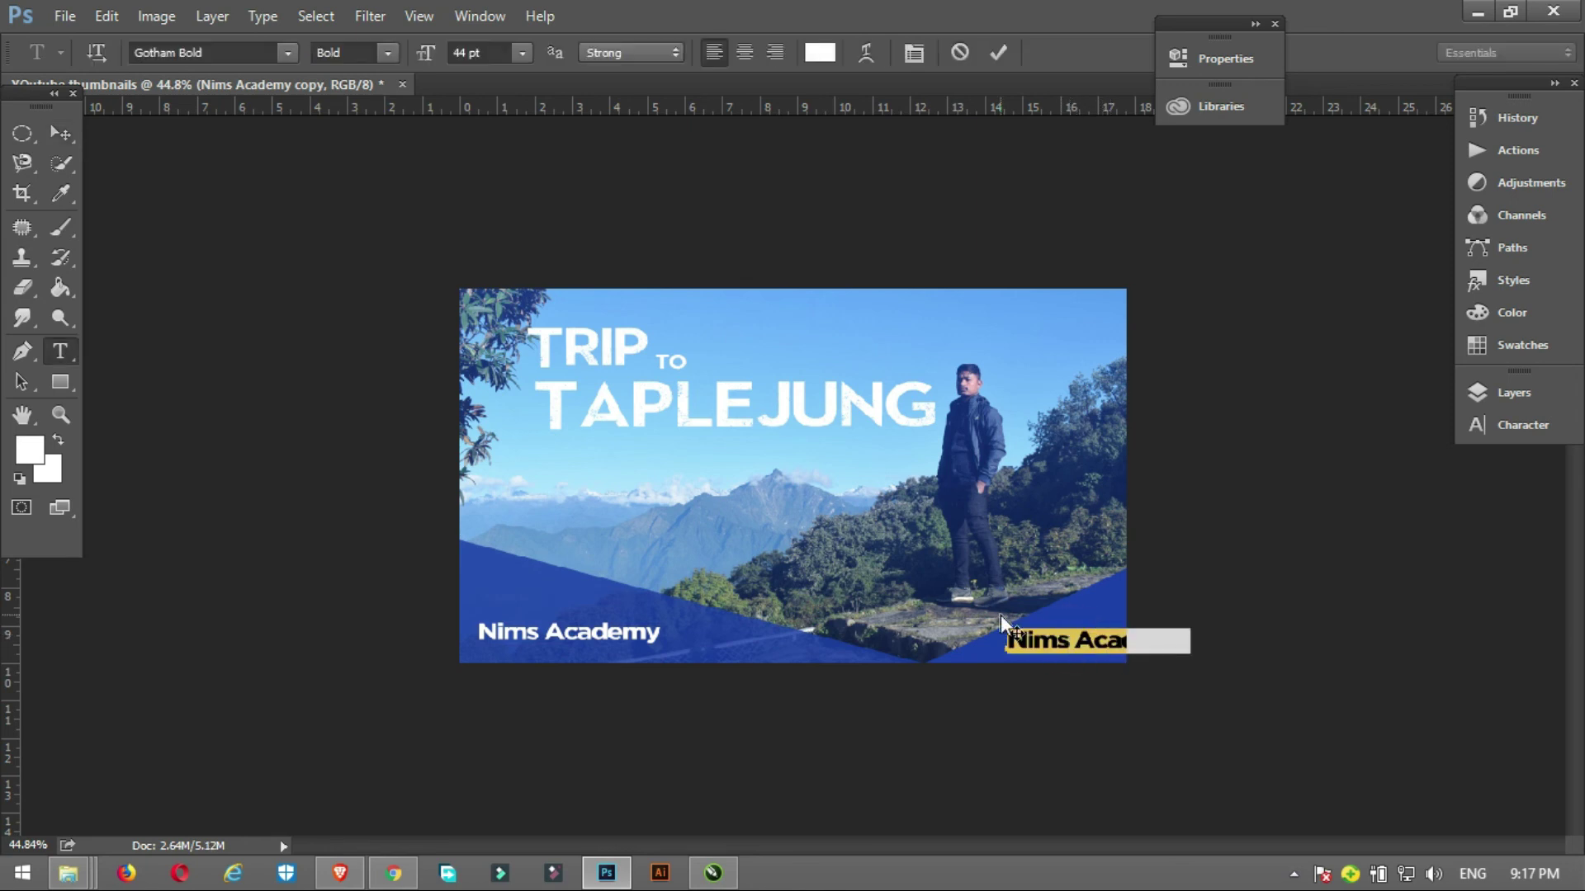
type("Subscribe")
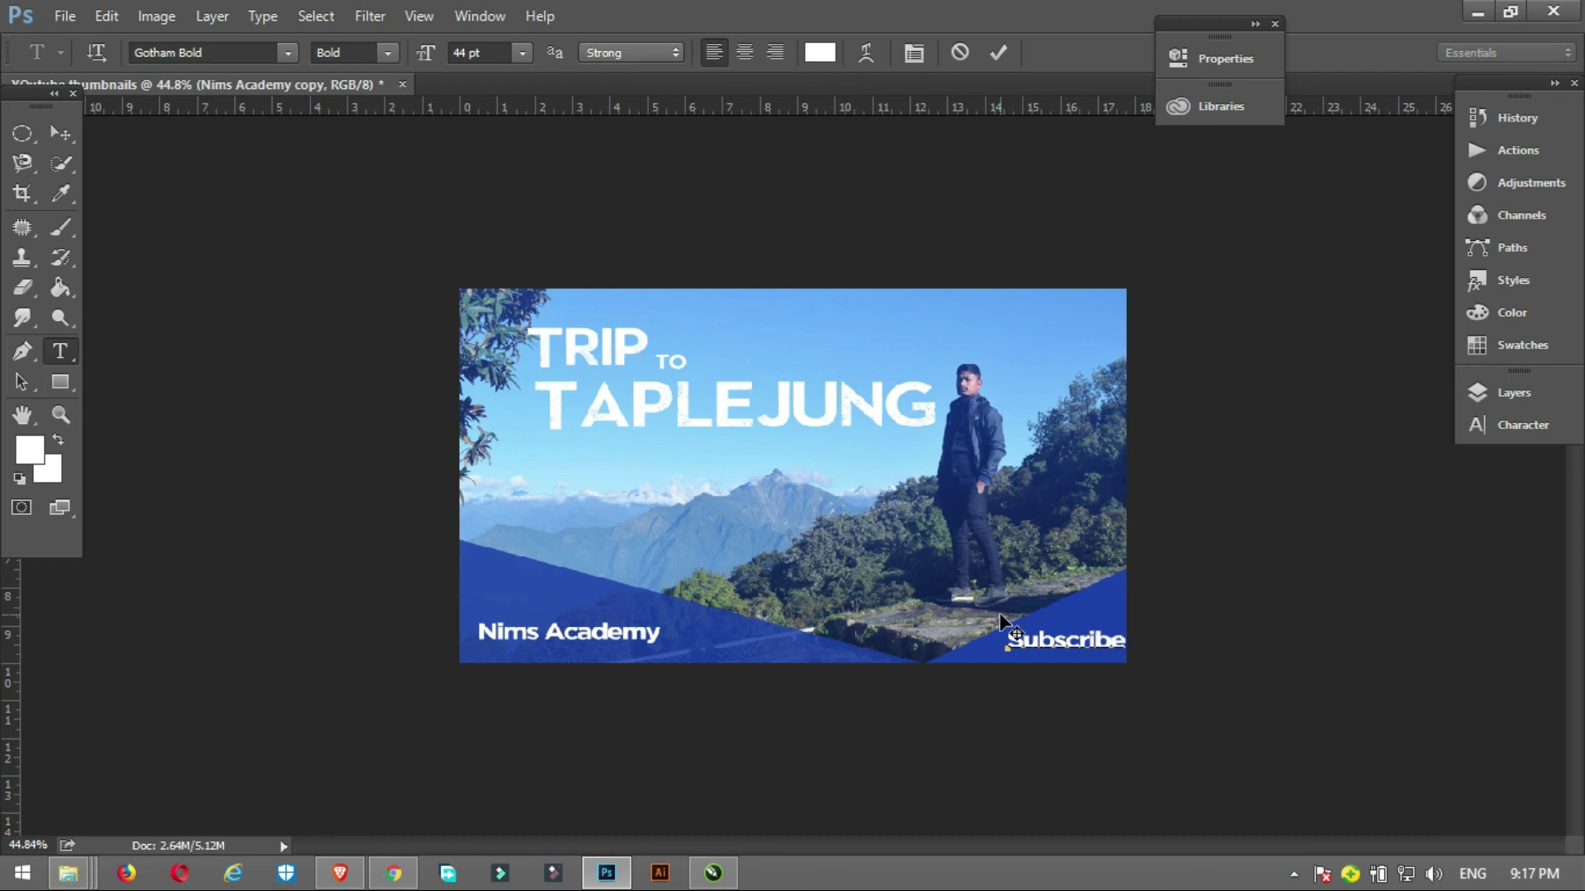
left_click_drag(1050, 673, 1050, 670)
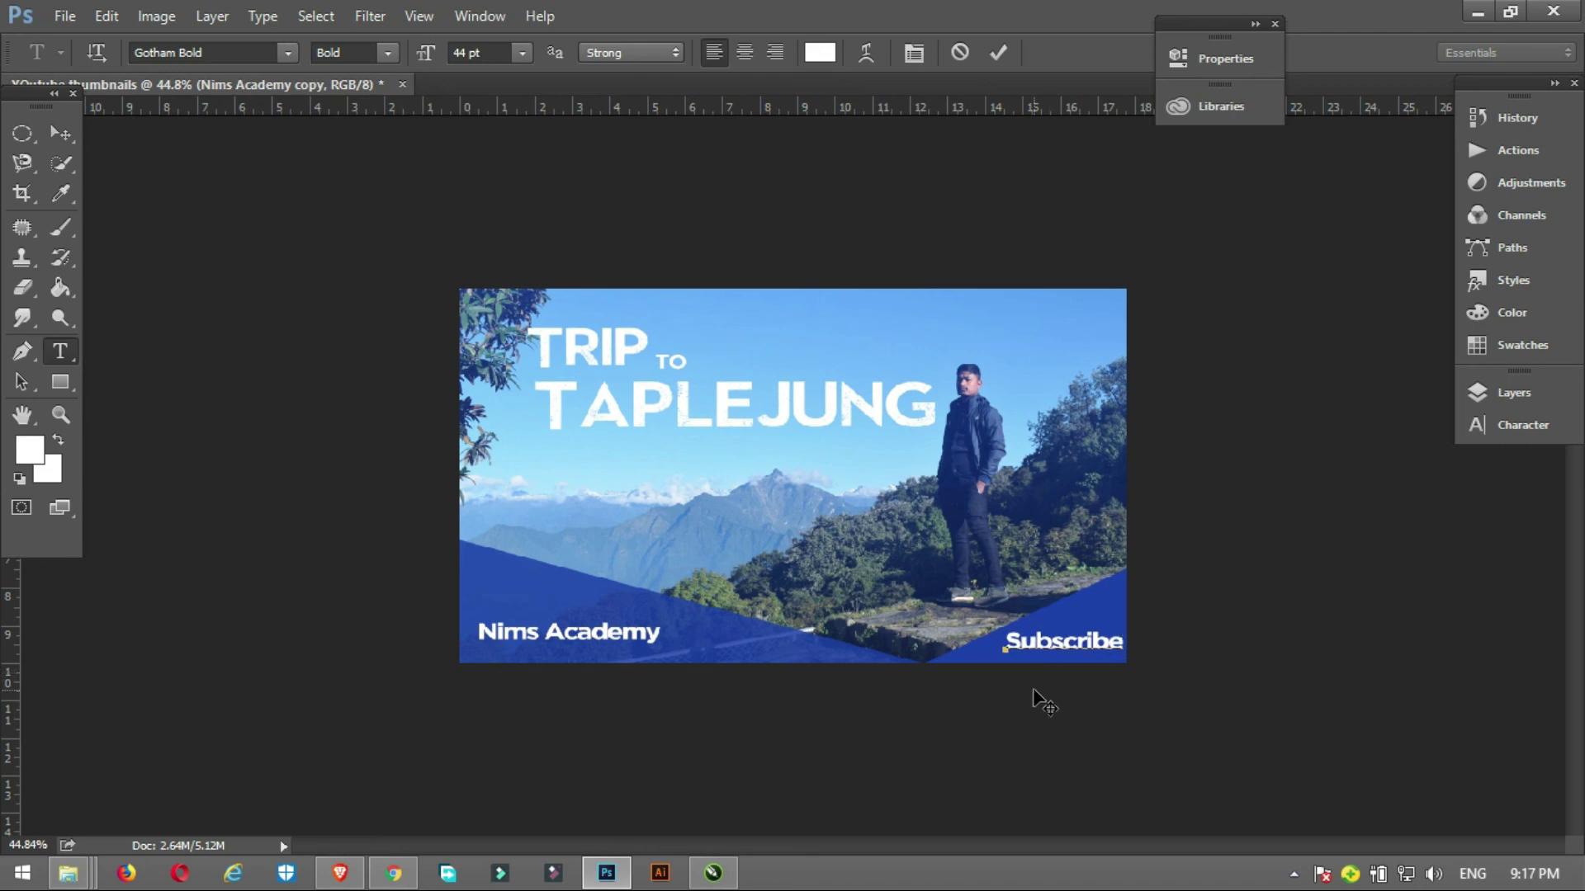
left_click(60, 137)
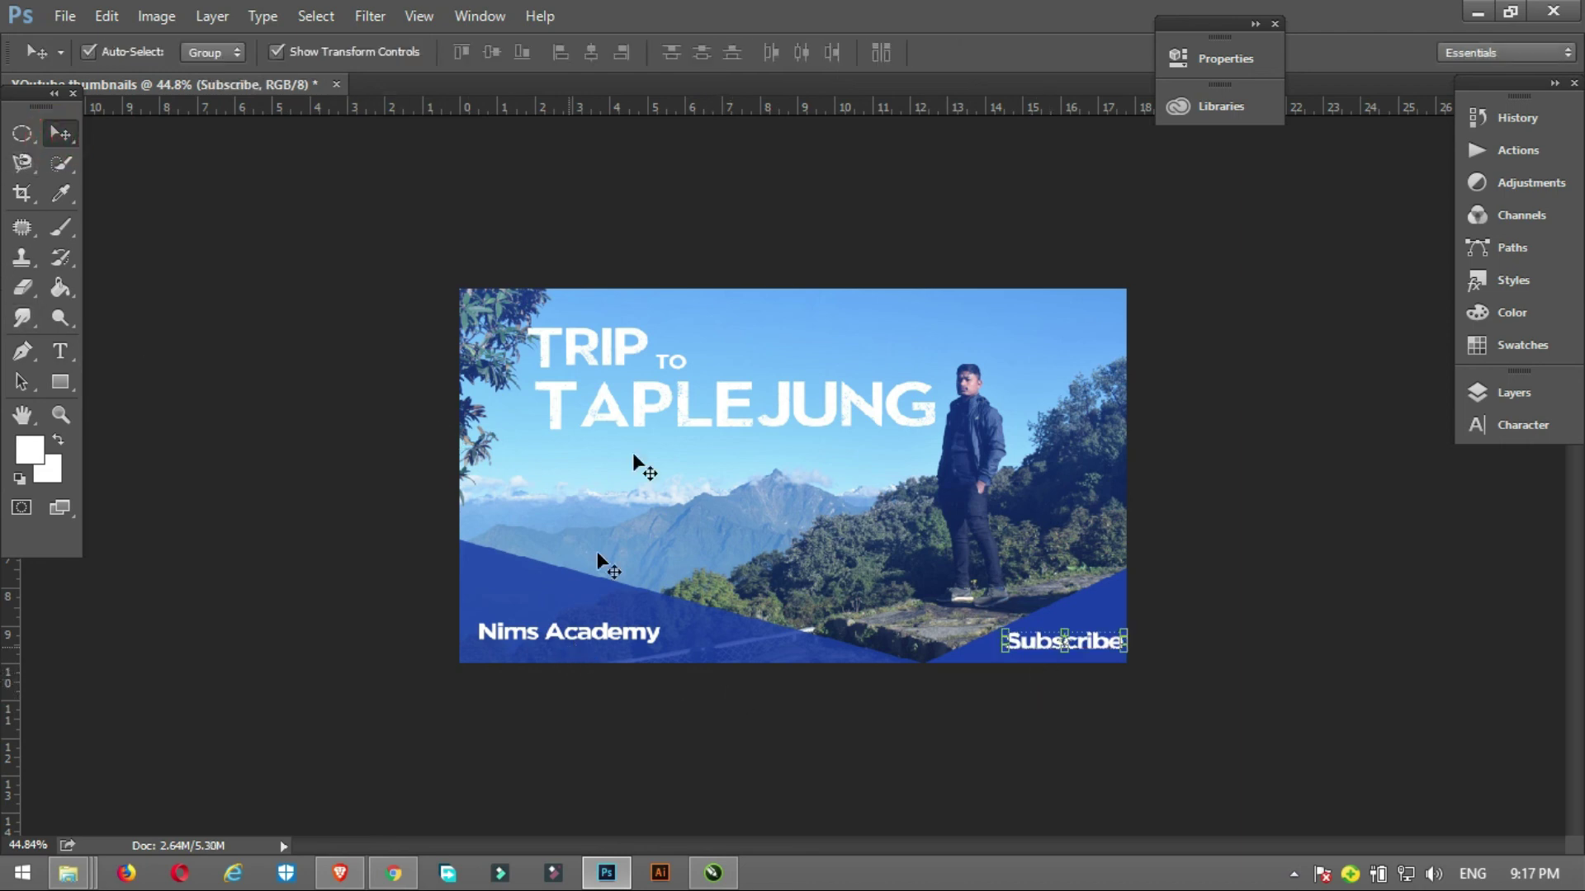
Set the colour of the TAPLEJUNG title text to black (#000000)
left_click(655, 406)
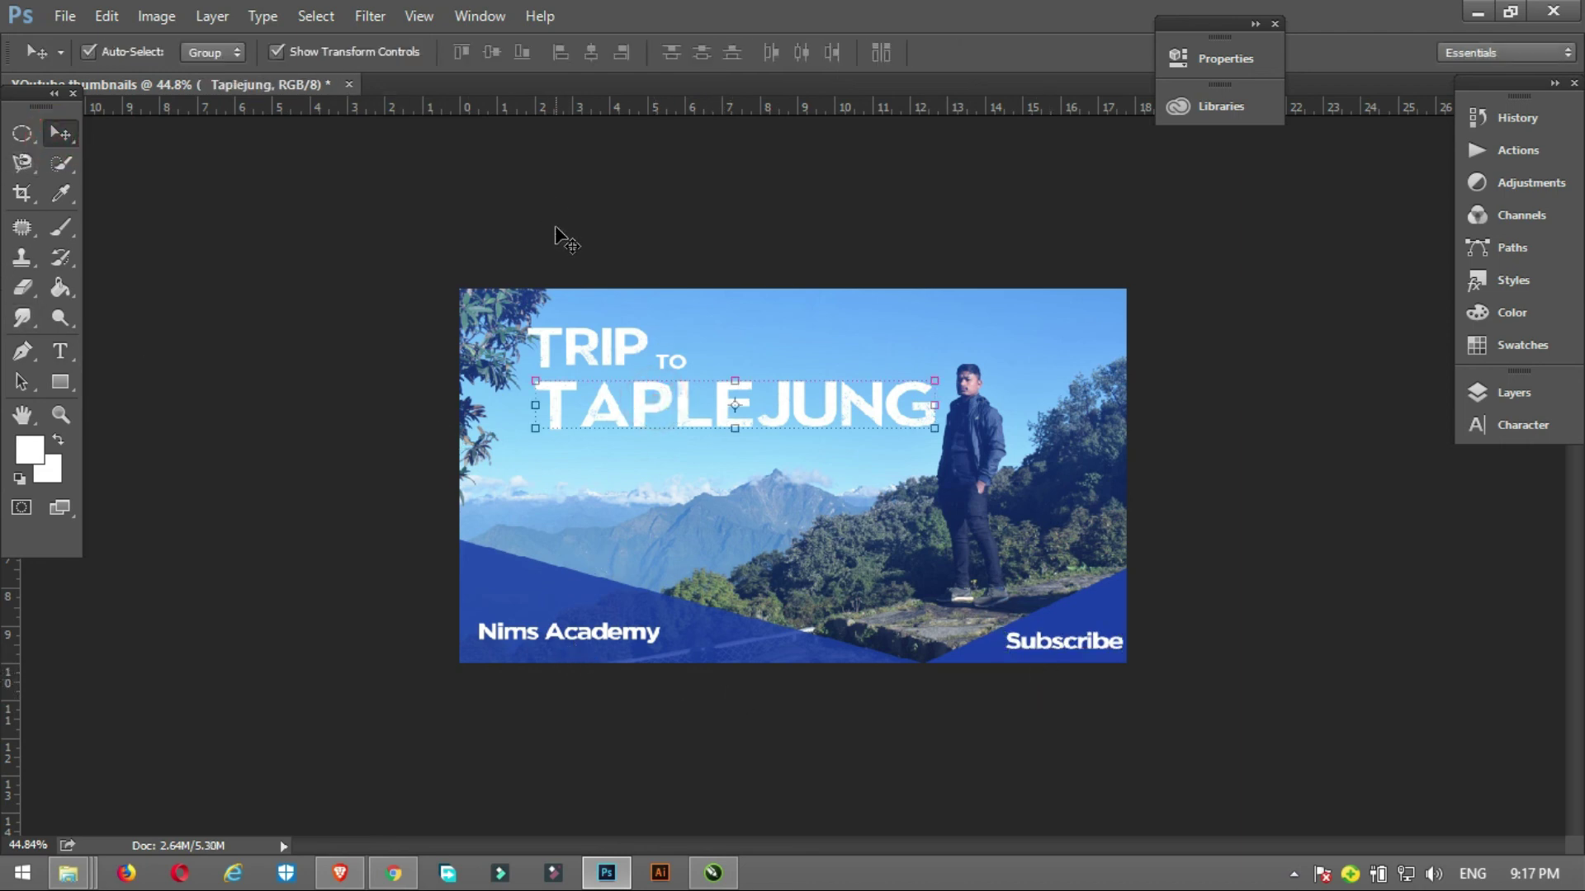
key("t")
left_click(823, 52)
left_click_drag(624, 313, 789, 439)
left_click_drag(792, 146, 1286, 110)
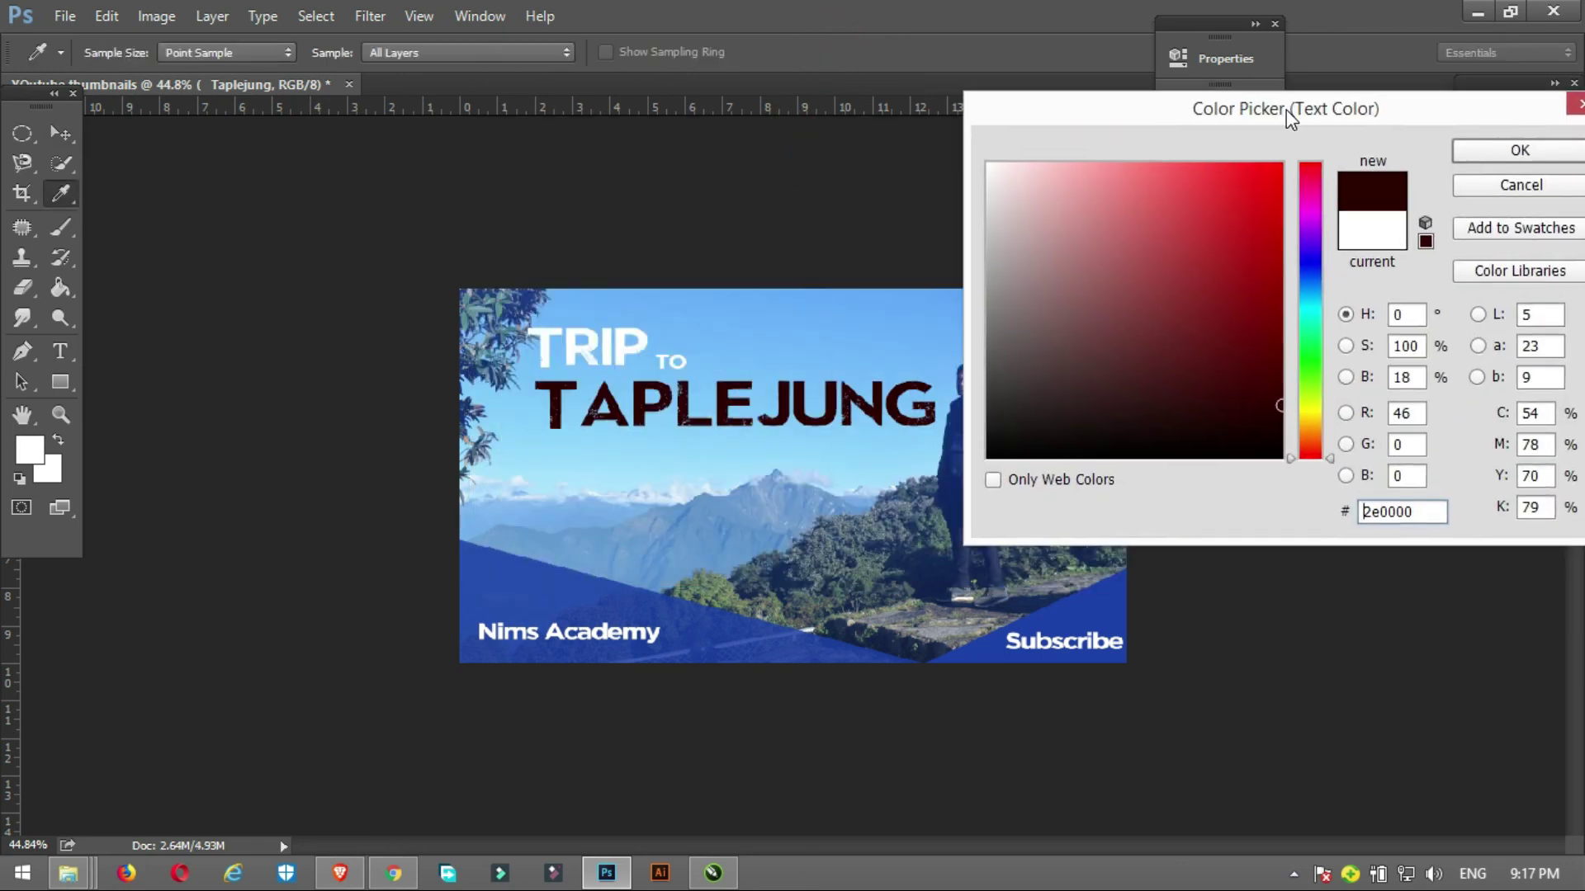
left_click_drag(1231, 250, 1228, 418)
left_click_drag(1280, 471, 1329, 475)
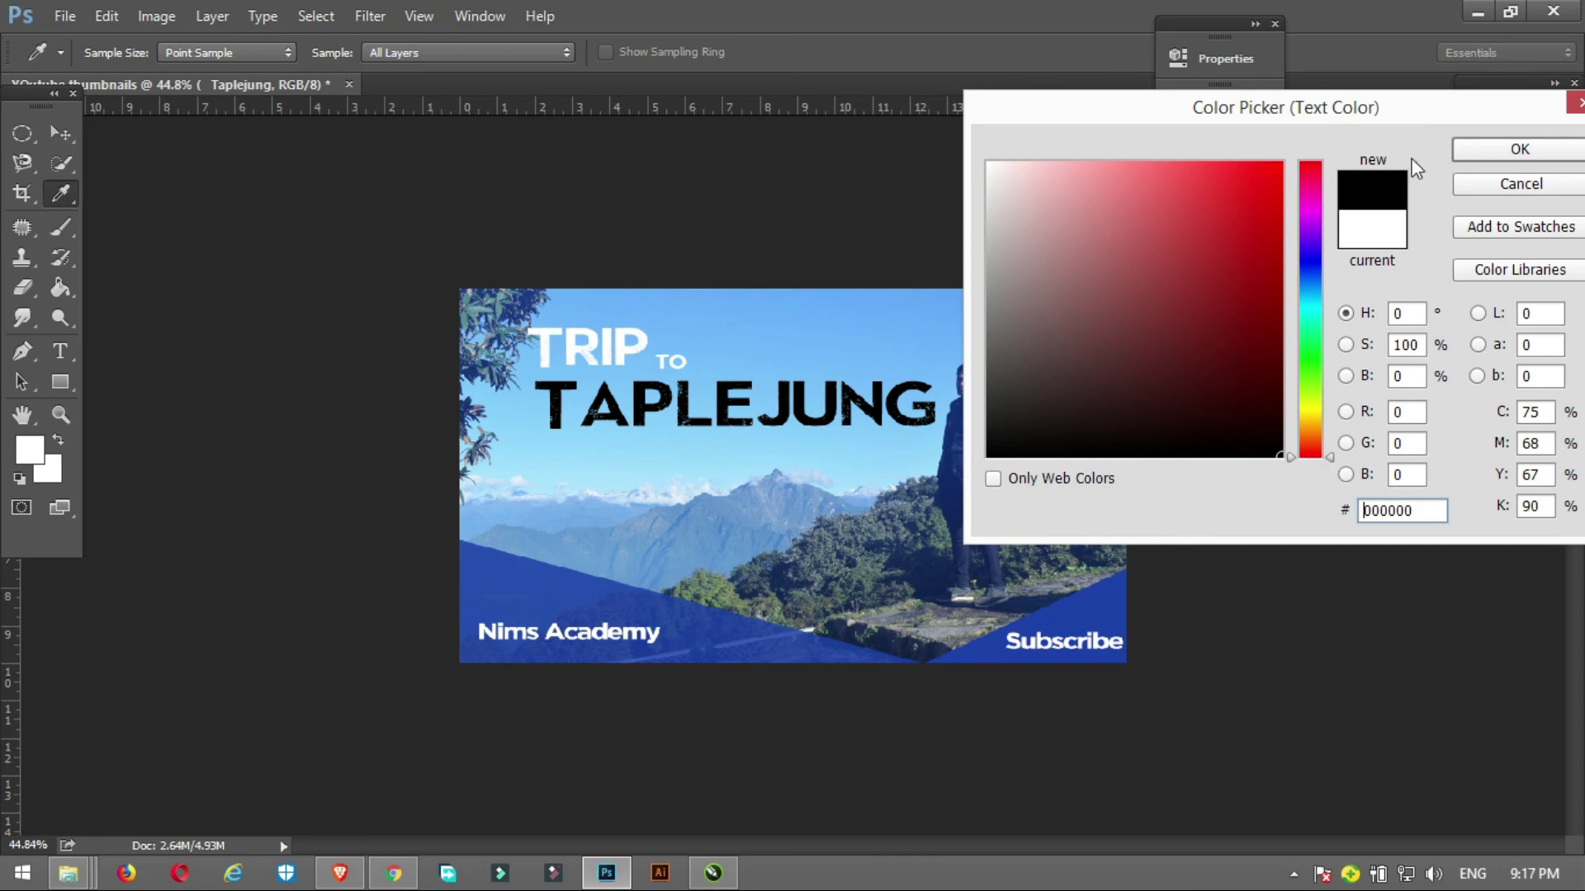
left_click(1520, 149)
Select the TRIP title text, open its text colour for editing and try dark red shades such as #4d0505
left_click(62, 132)
left_click(572, 347)
key("t")
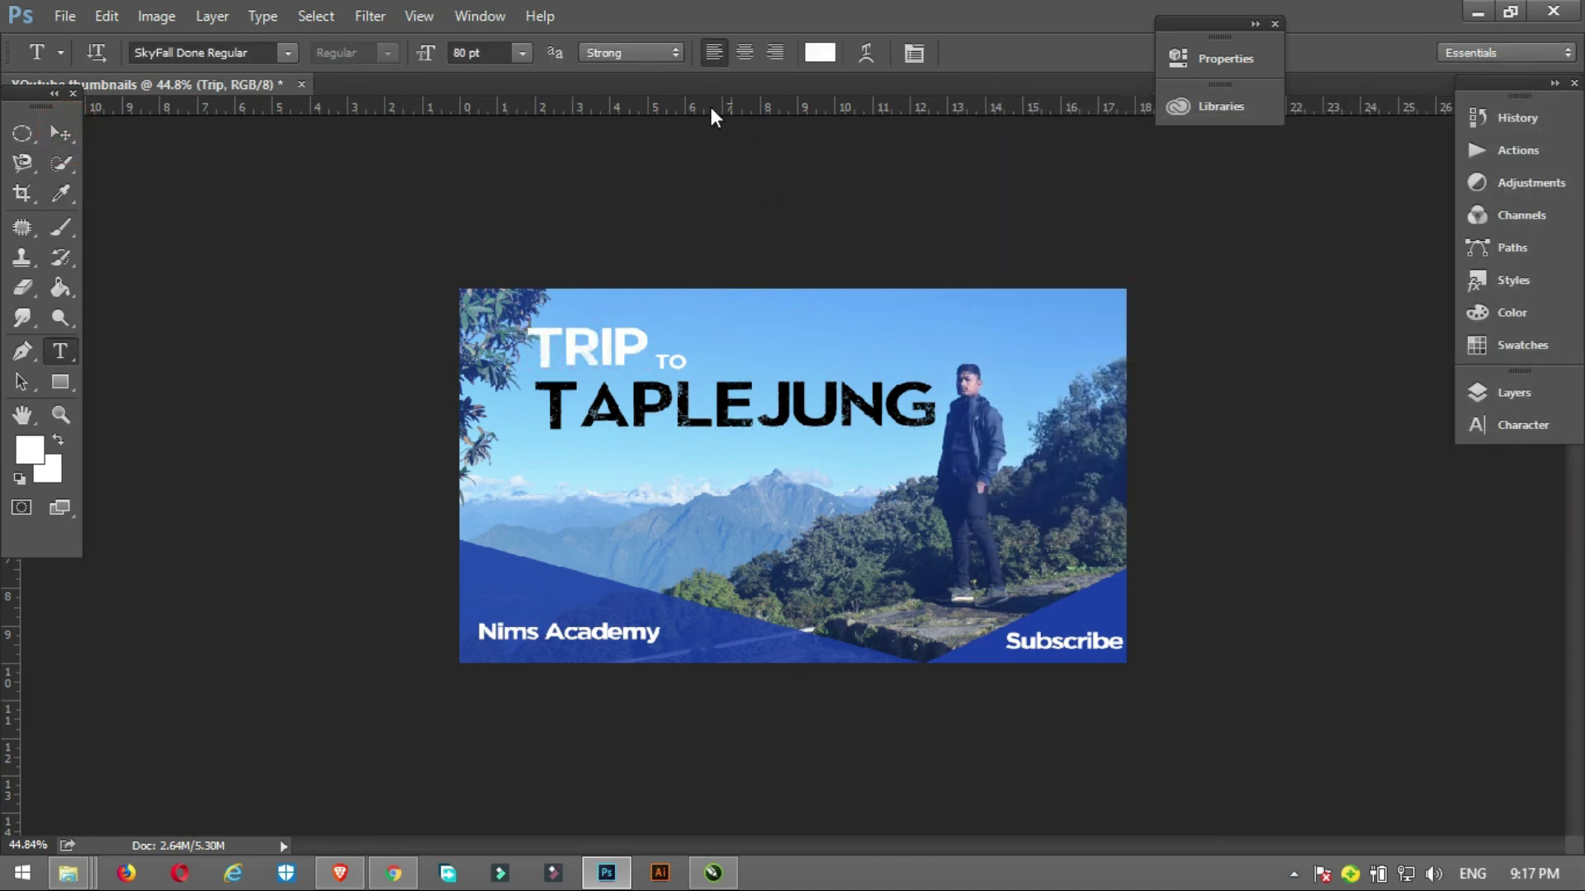
left_click(817, 52)
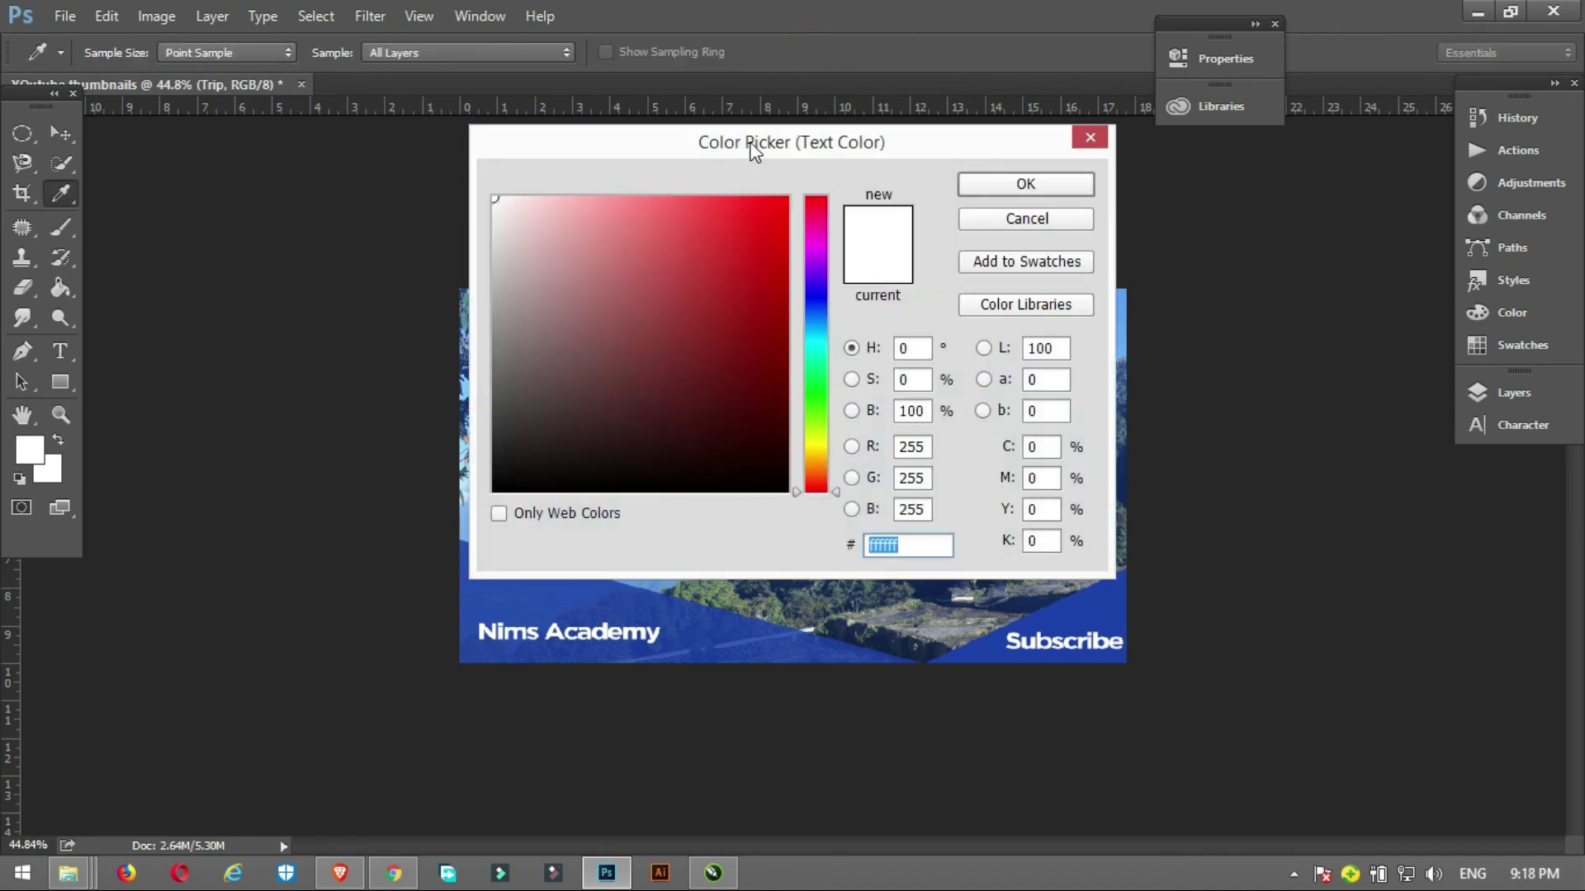
left_click_drag(754, 149, 1158, 208)
left_click(1065, 278)
left_click_drag(1065, 304, 1063, 257)
left_click(1172, 469)
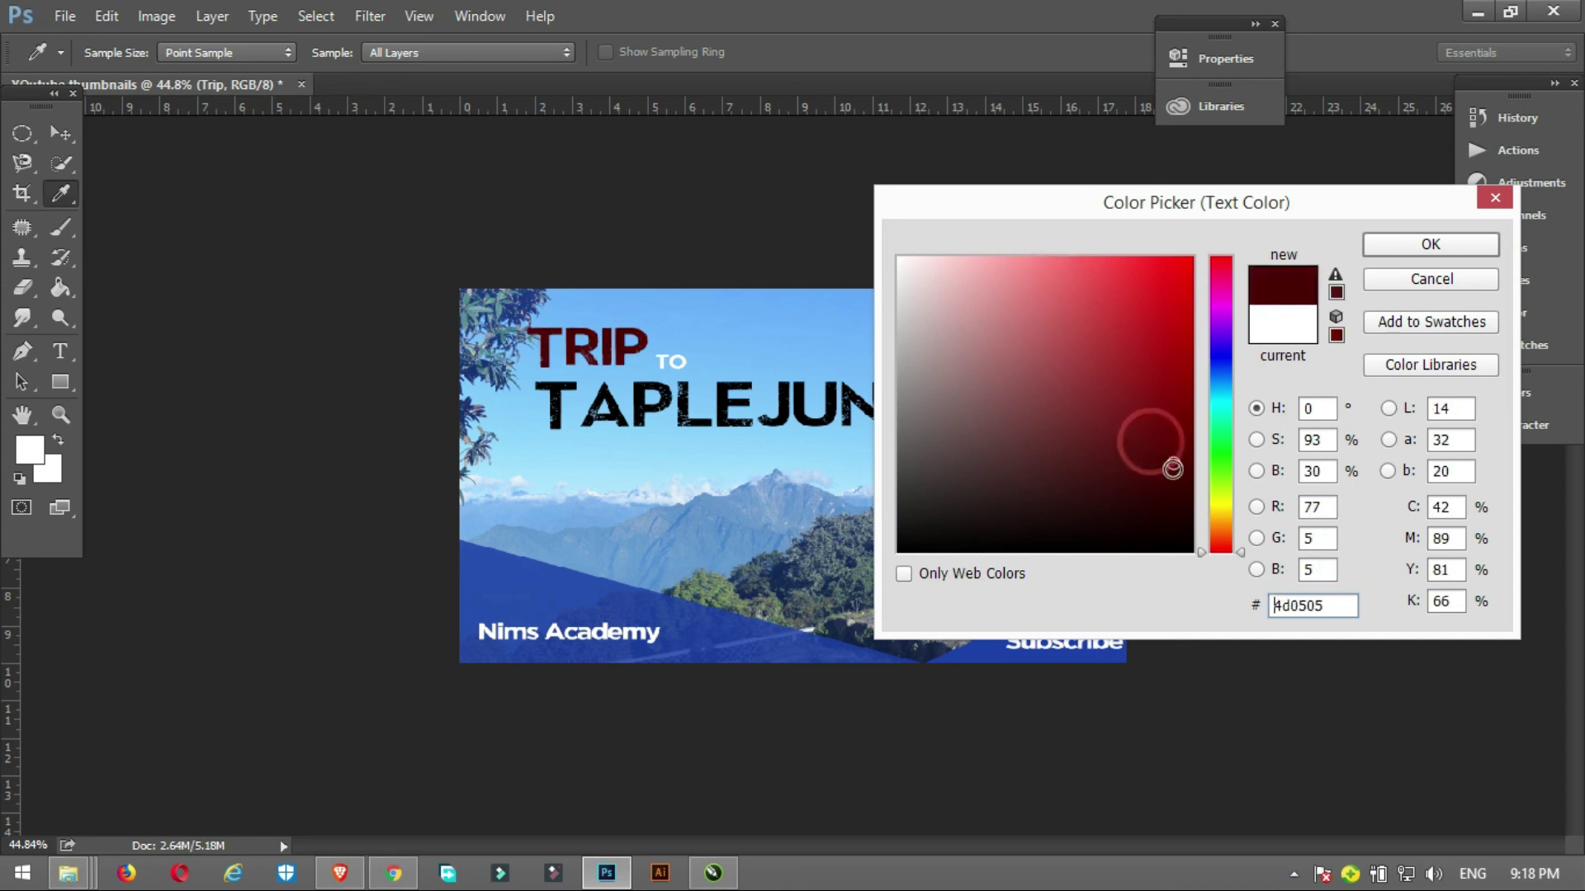
left_click(1176, 511)
Try orange (#ff9c00) and dark grey (#474747) as the colour of the TRIP text
left_click_drag(1167, 506, 1153, 347)
left_click_drag(1213, 278, 1218, 522)
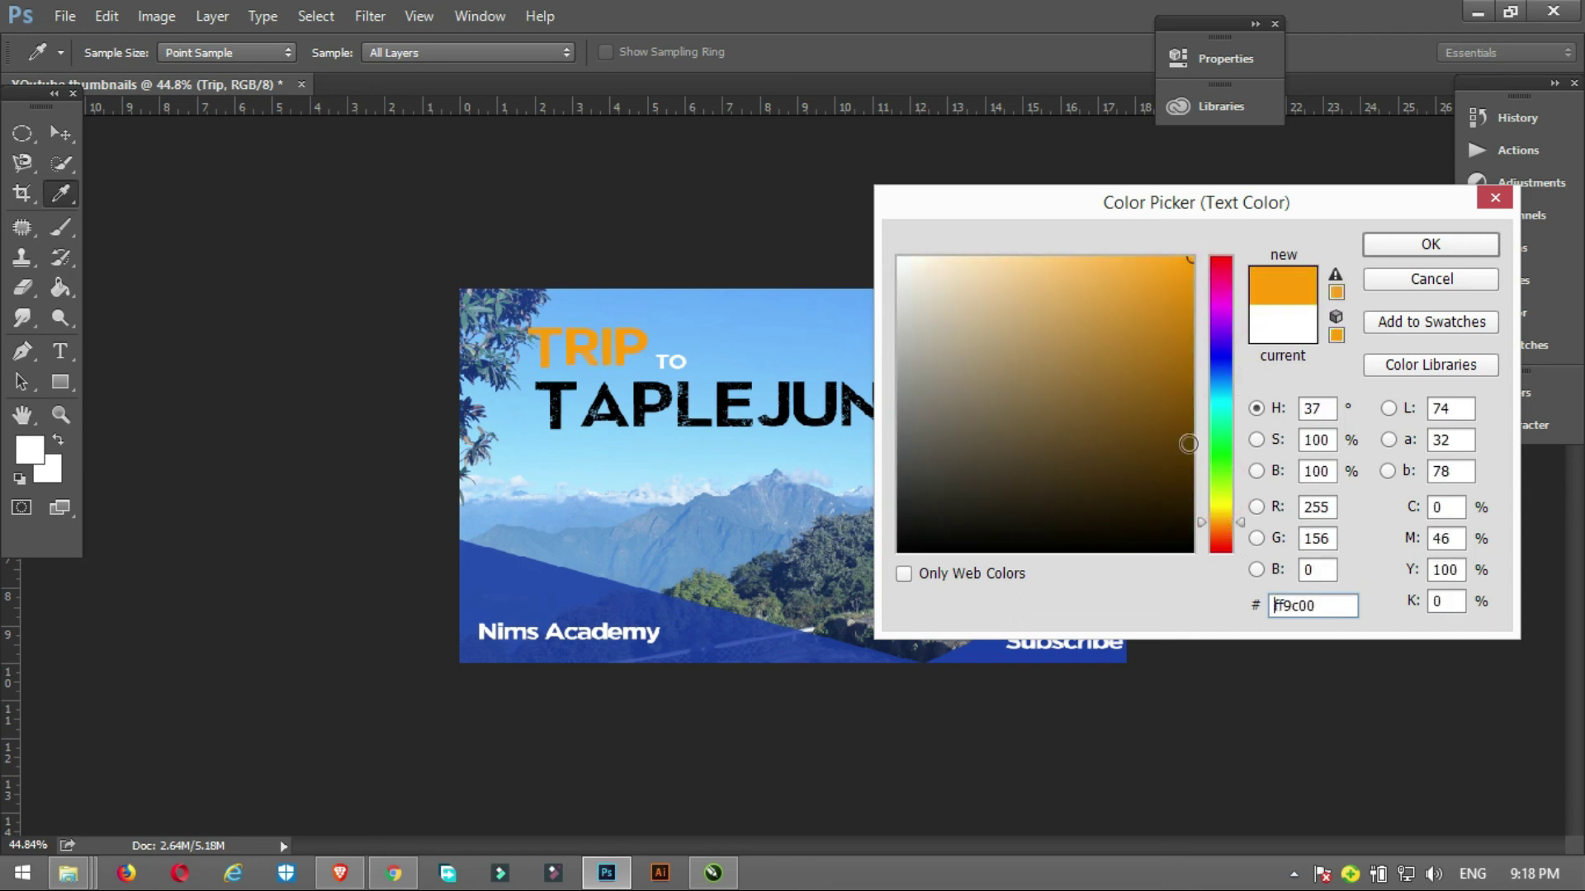
mouse_move(1140, 358)
left_mouse_down()
mouse_move(1206, 259)
mouse_move(1176, 478)
mouse_move(1124, 501)
mouse_move(978, 507)
mouse_move(927, 537)
mouse_move(896, 479)
left_mouse_up()
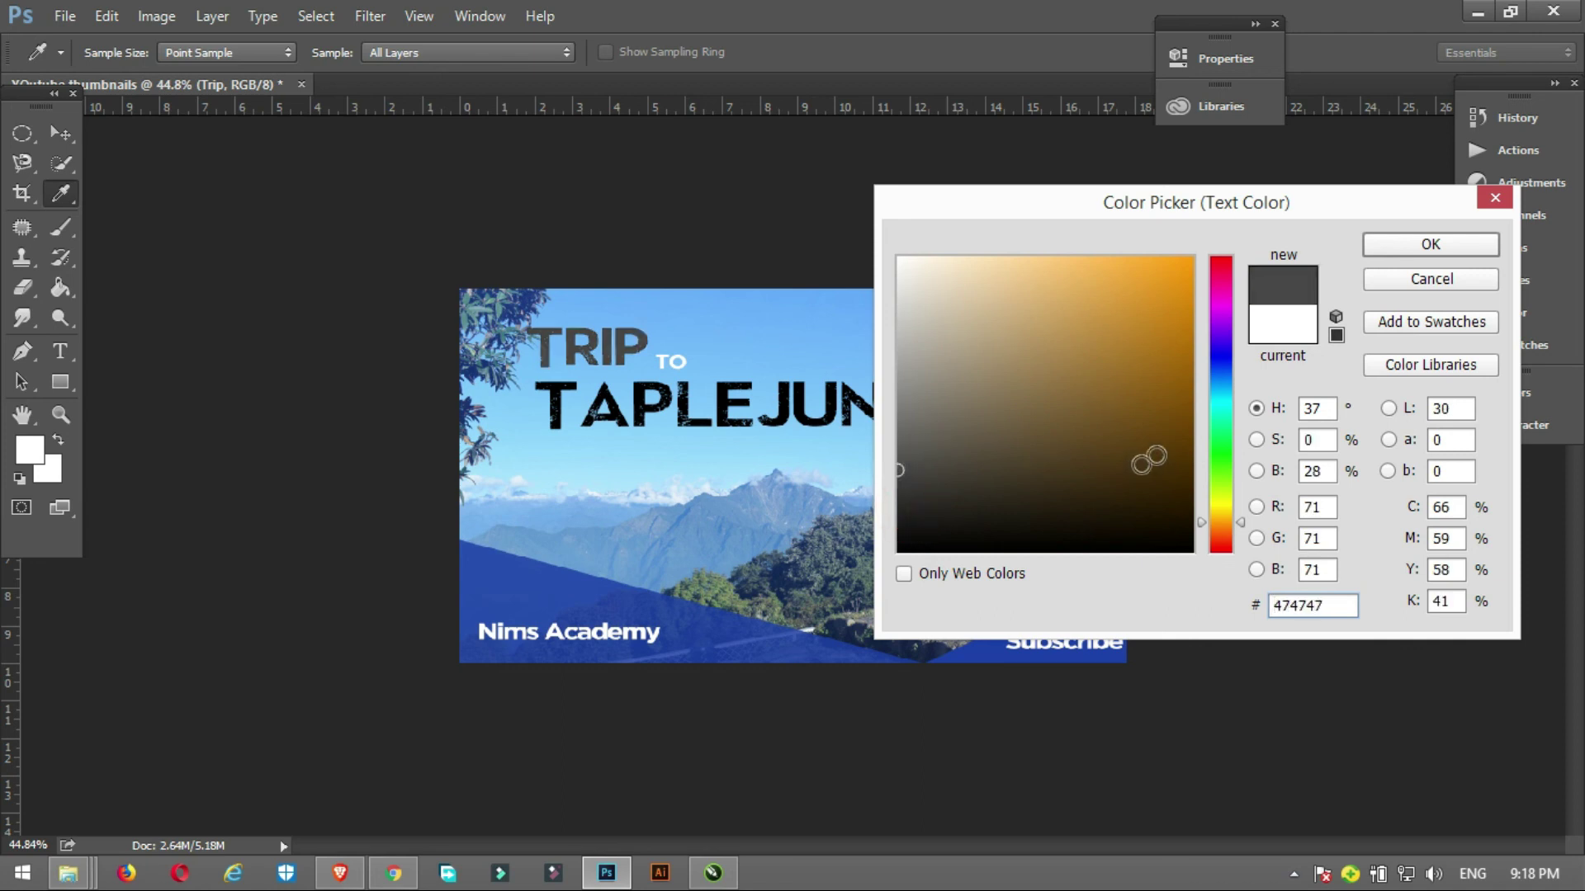
left_click_drag(1222, 331, 1223, 263)
left_click(1228, 469)
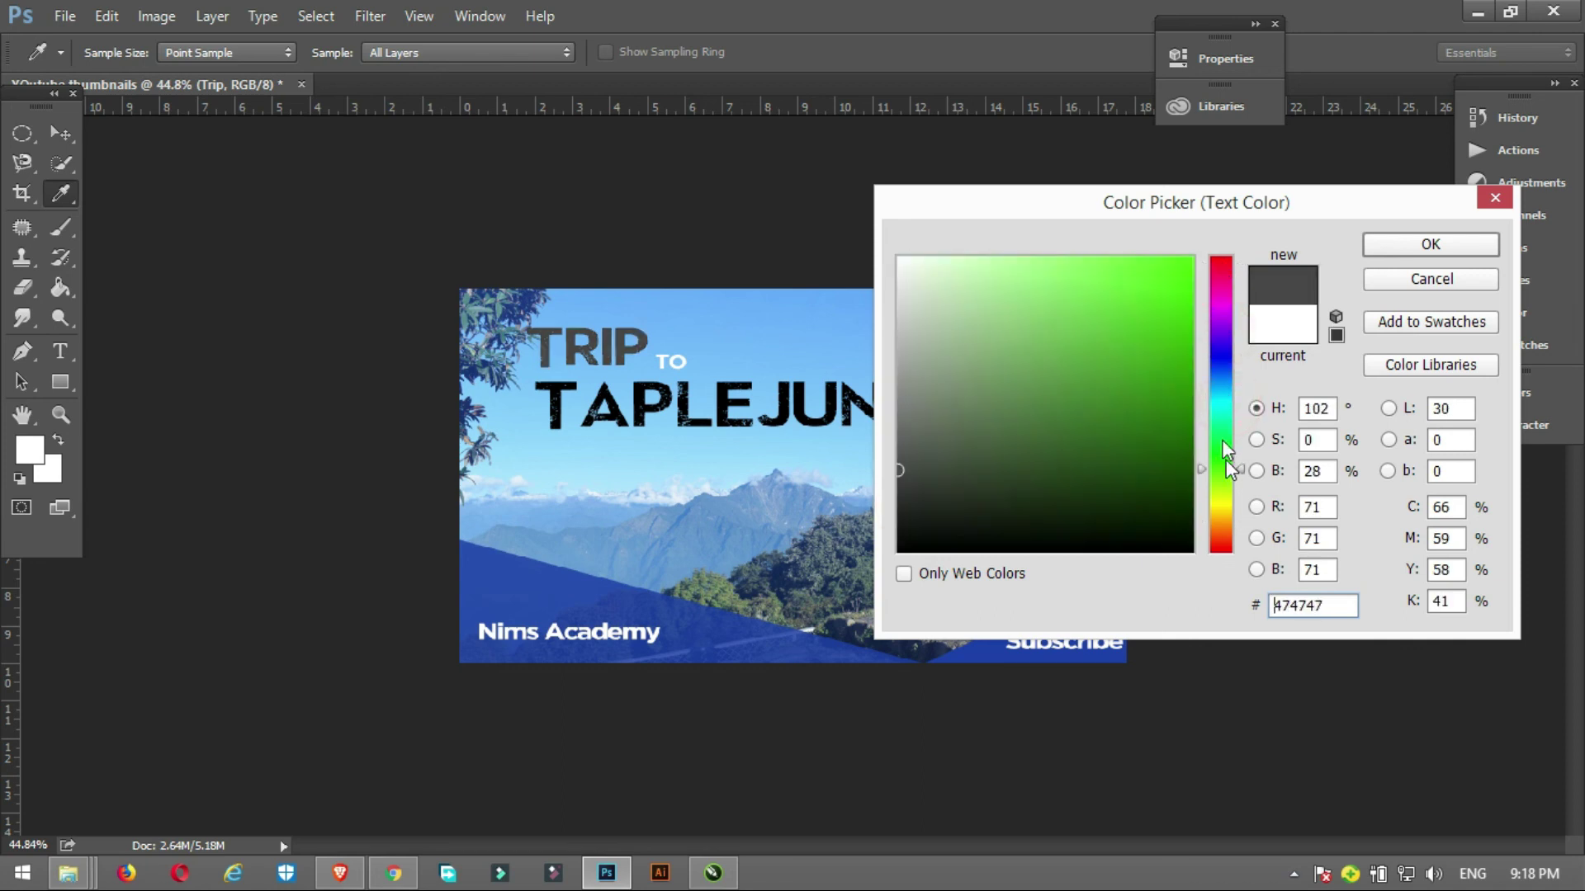
Pick a very dark, saturated shade for the TRIP text, shift its hue to red, apply it and deselect the text
left_click(1173, 372)
left_click(1177, 496)
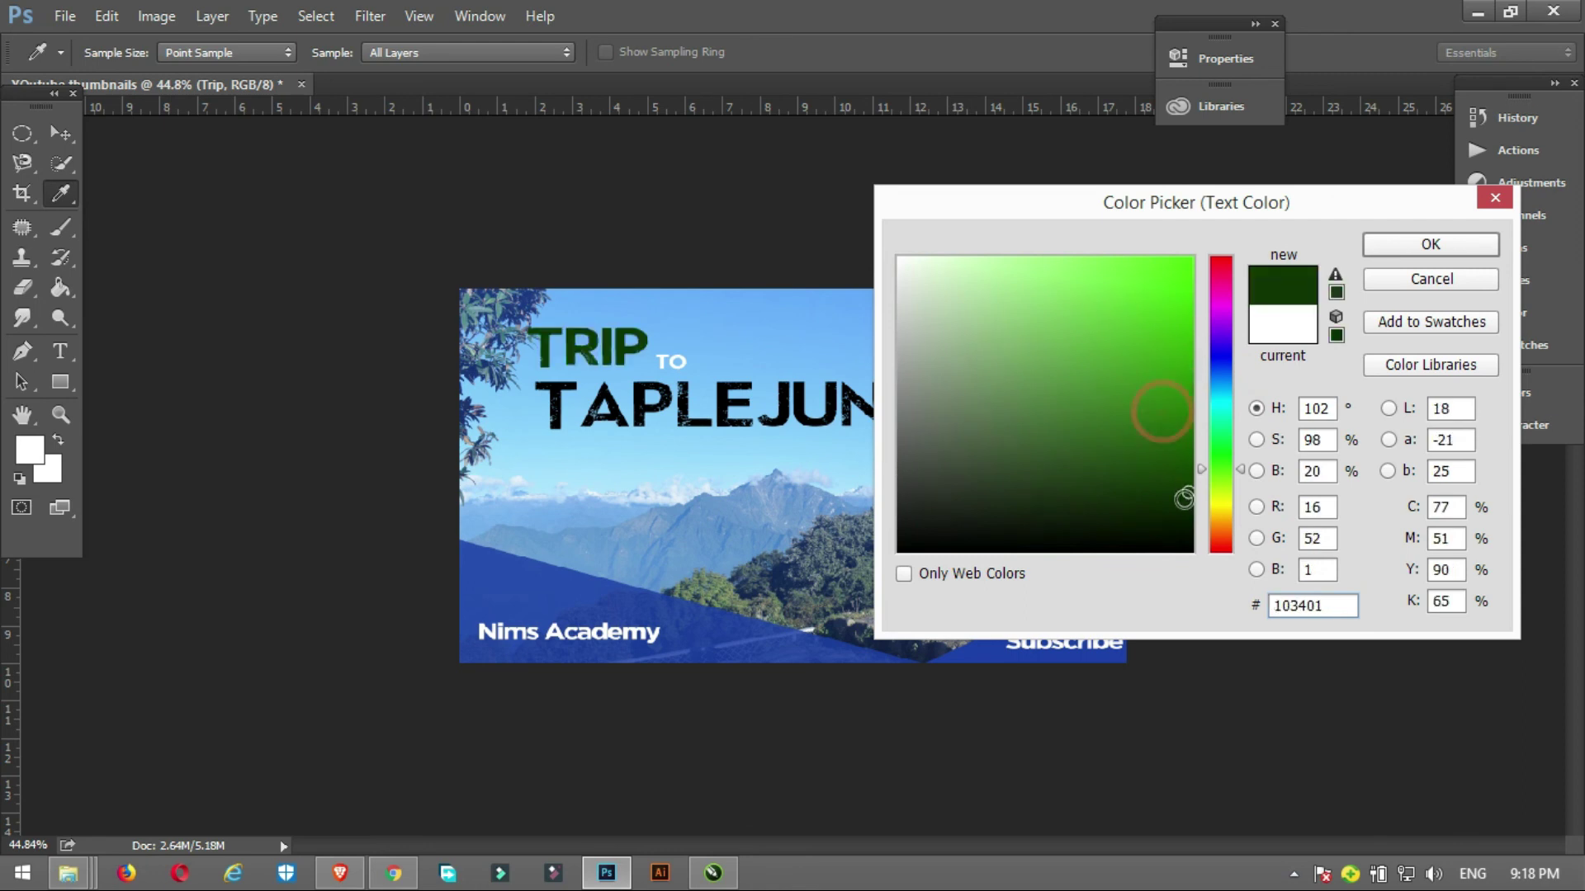
left_click(1221, 261)
left_click(1430, 244)
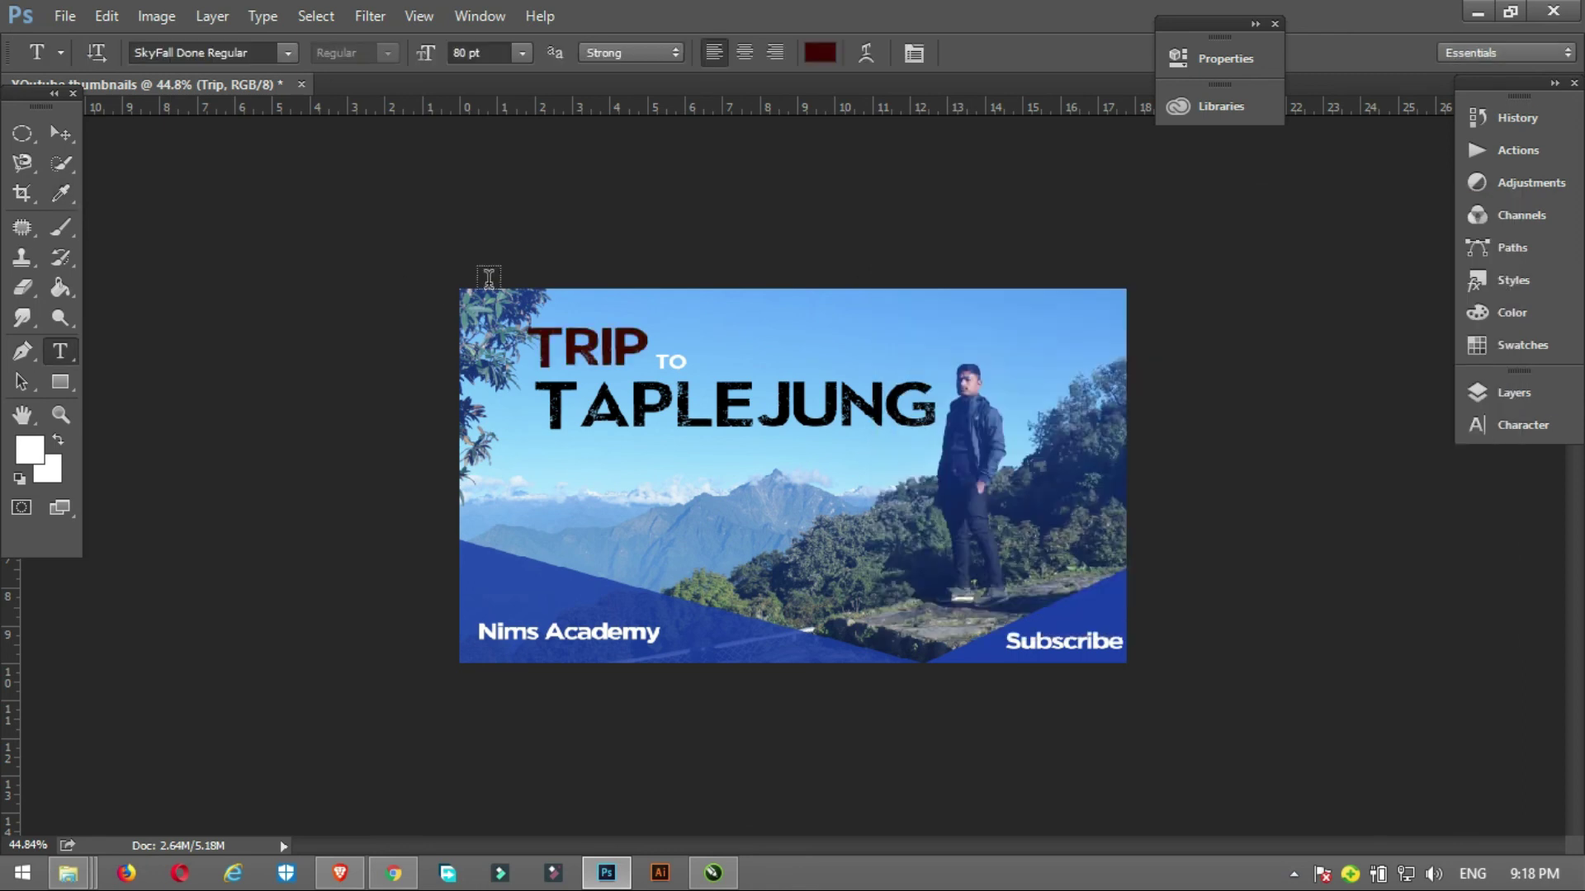
left_click(62, 132)
left_click(608, 203)
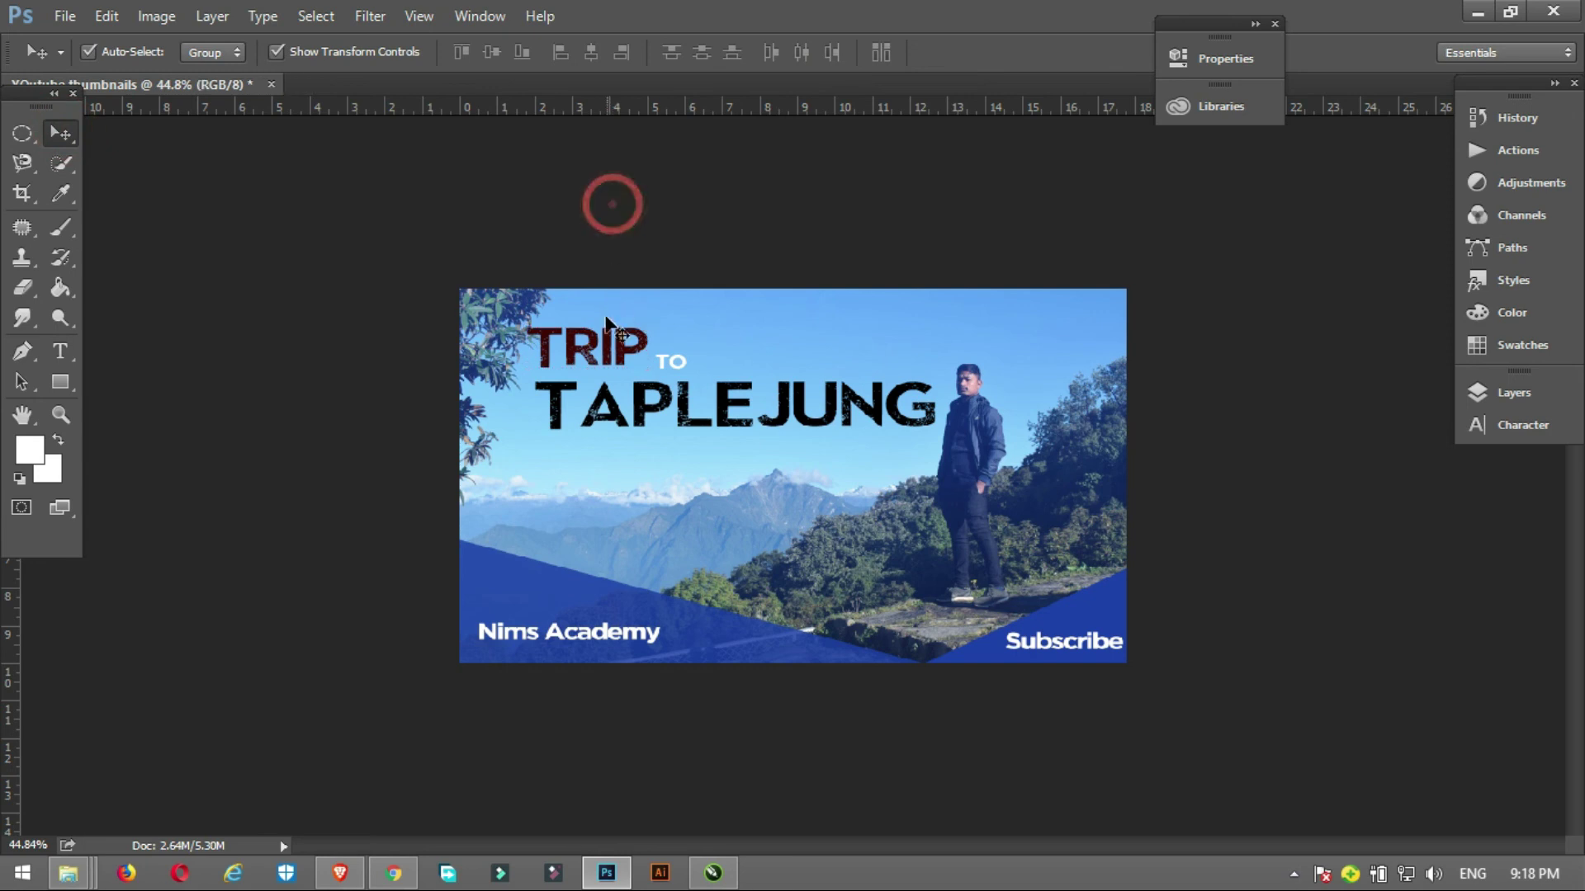